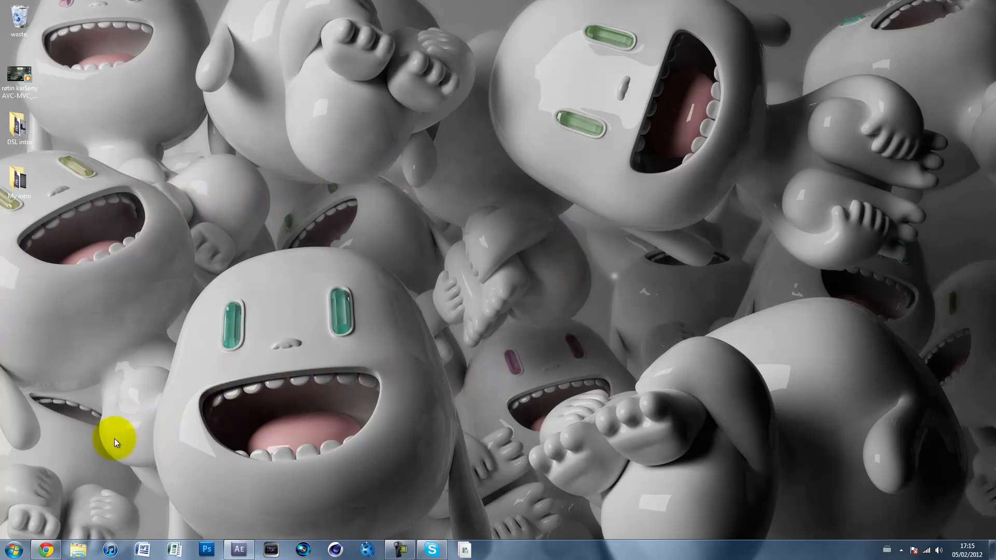
- Switch to the browser and play the opening of the intro video to view its logo drawing animation
click(47, 550)
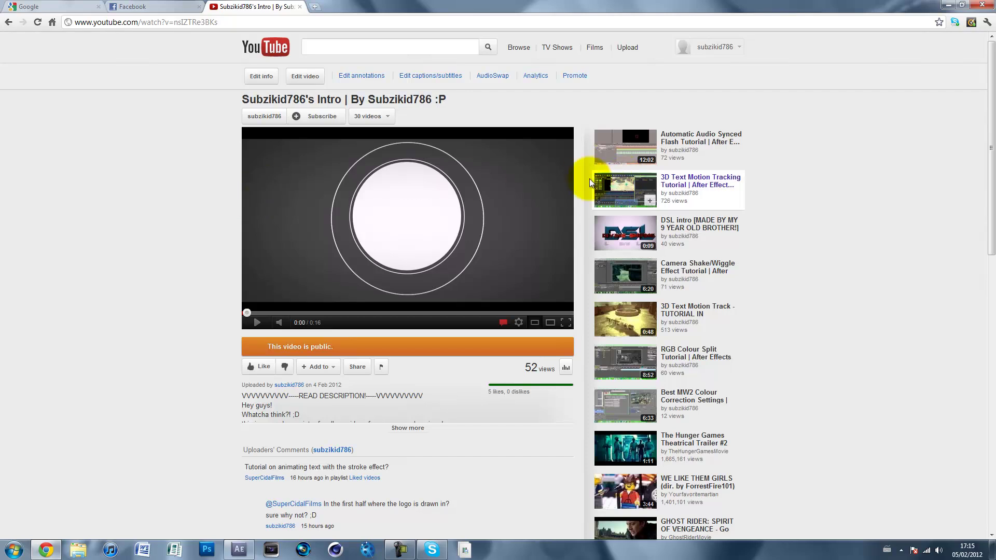
click(445, 194)
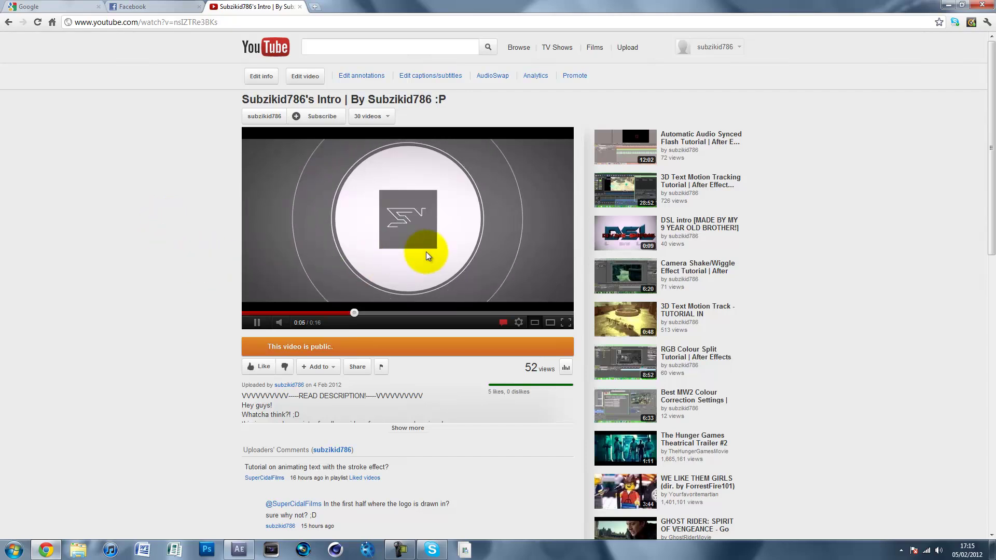
click(331, 240)
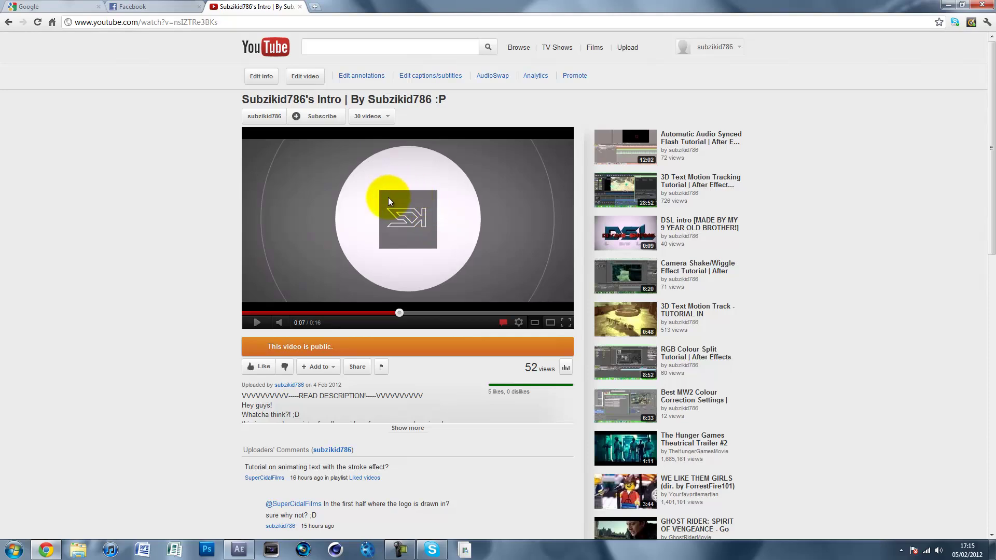
click(948, 6)
- Switch to After Effects and preview the handwritten SUBZ stroke animation in Comp 1 from the start
click(239, 550)
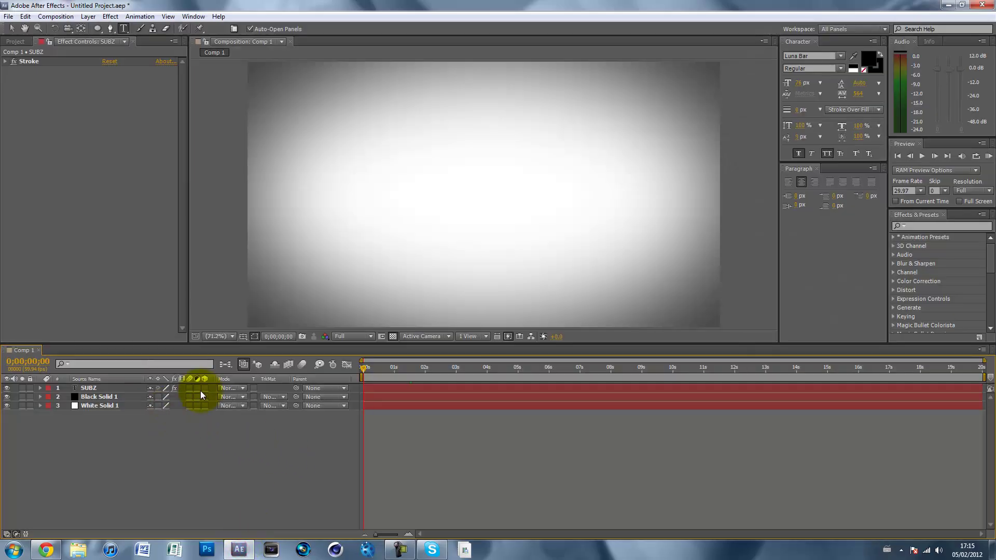
drag(365, 373, 435, 373)
key(Home)
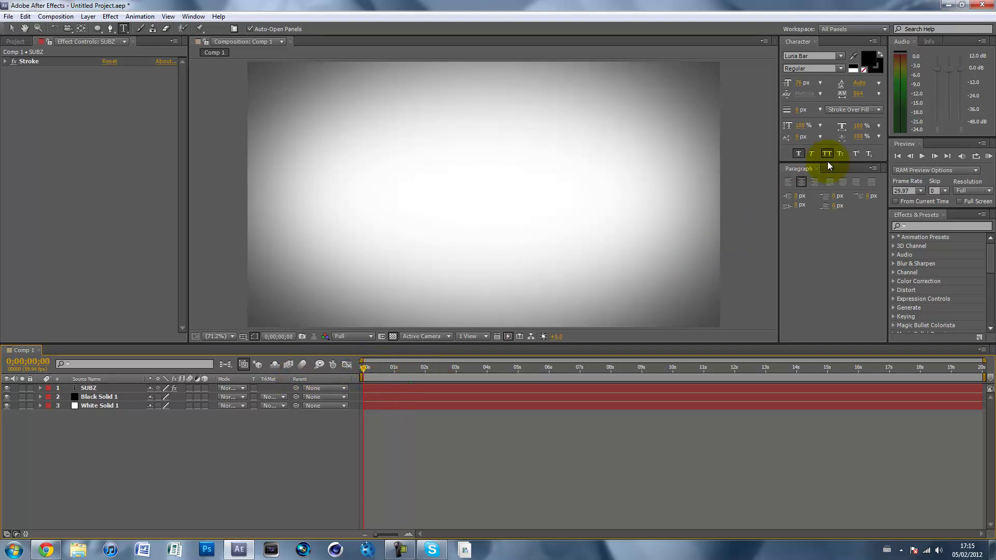
click(988, 155)
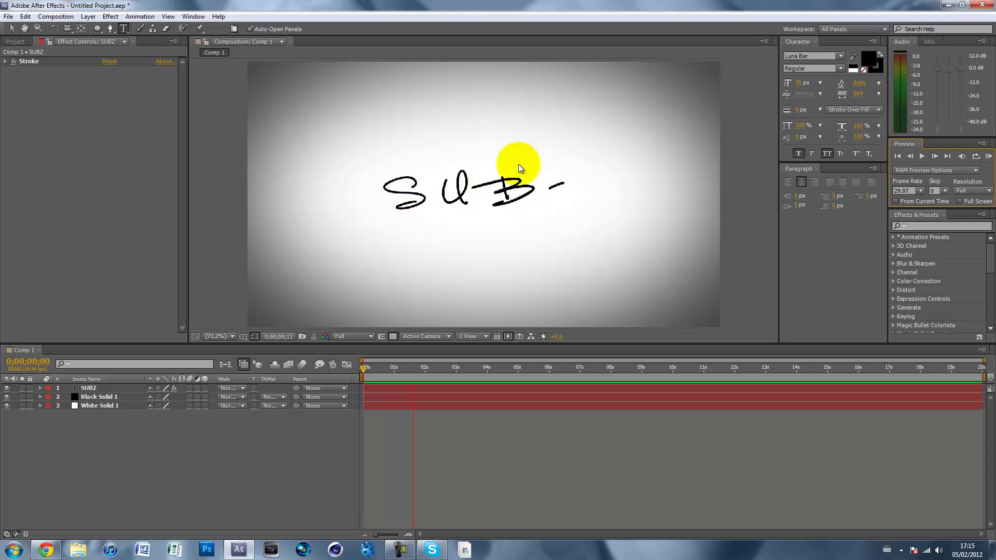
click(422, 222)
click(394, 368)
mouse_move(395, 369)
mouse_down()
mouse_move(416, 369)
mouse_move(372, 367)
mouse_move(245, 454)
mouse_up()
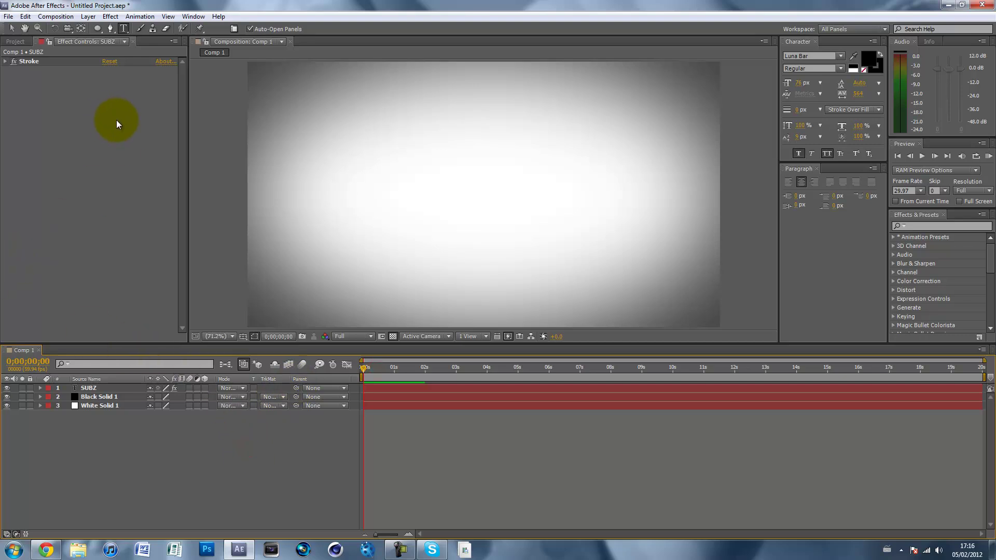
- Create a new 1280 x 720 composition at 59.94 fps and add a full-frame white solid to it
key(ctrl+n)
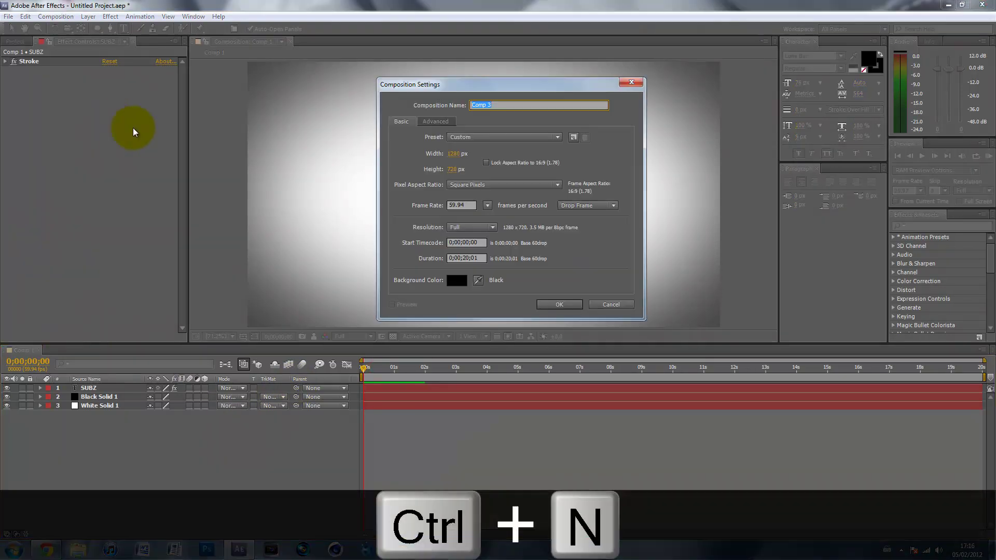
click(560, 303)
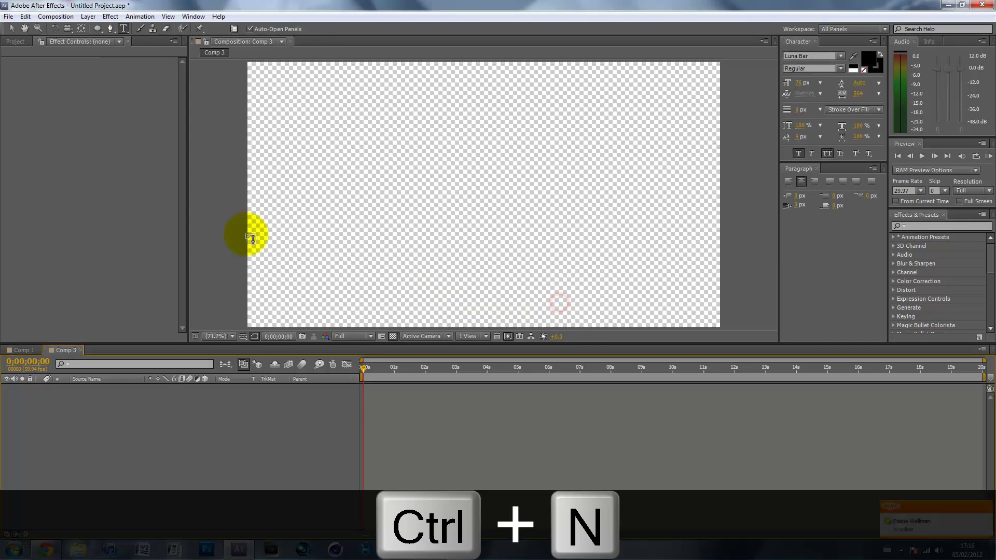
key(ctrl+y)
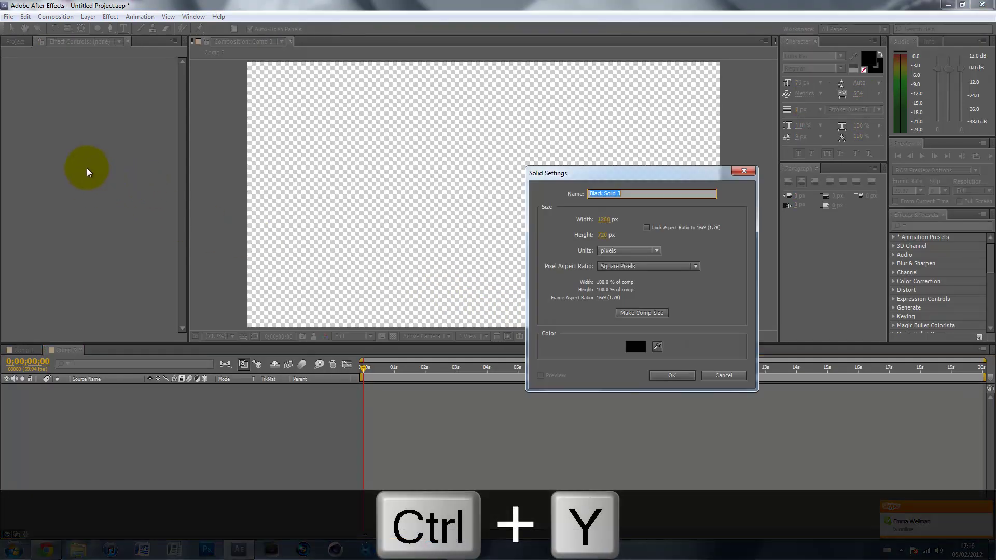
click(634, 346)
click(154, 205)
click(380, 205)
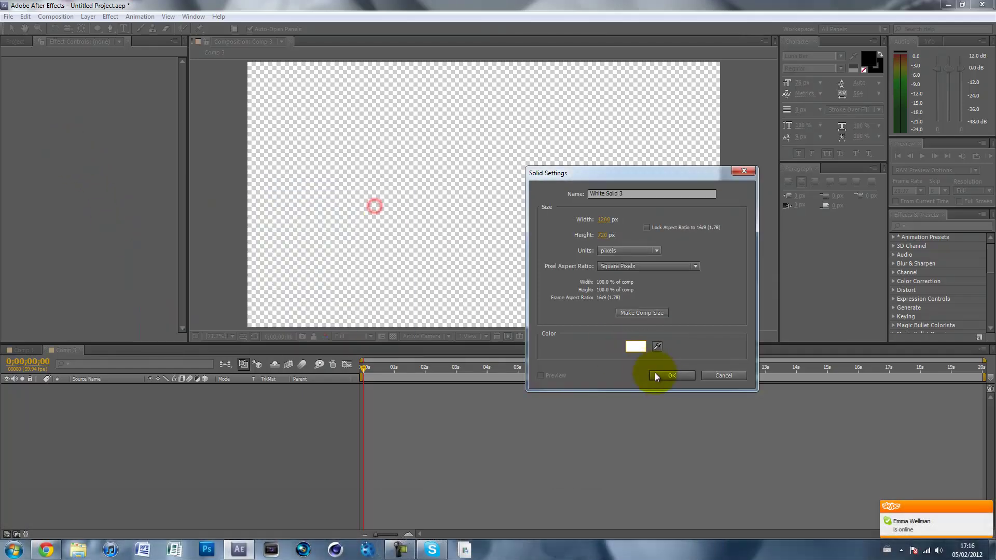
click(670, 375)
click(210, 412)
- Add a full-frame black solid above the white solid
key(ctrl+y)
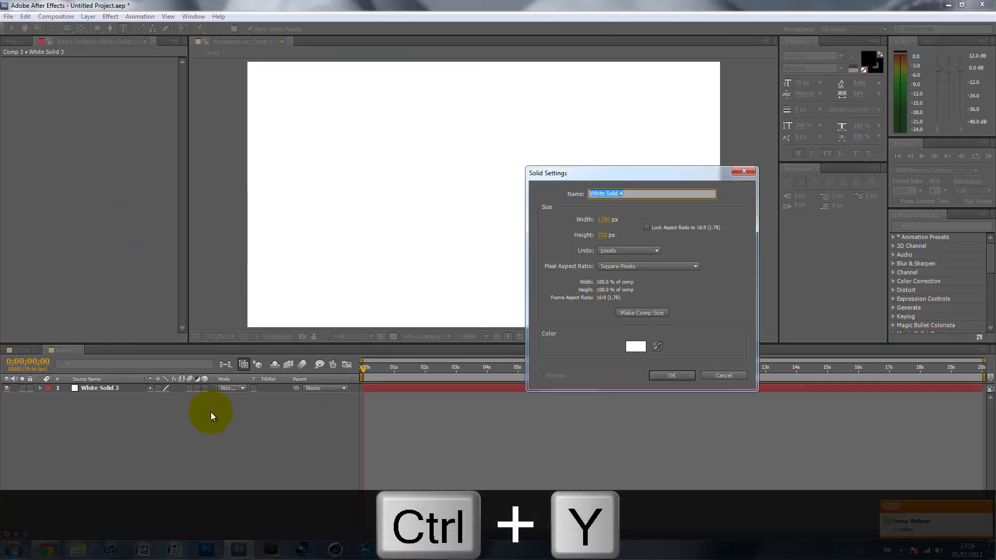
click(634, 346)
click(178, 289)
click(387, 206)
click(656, 376)
click(73, 468)
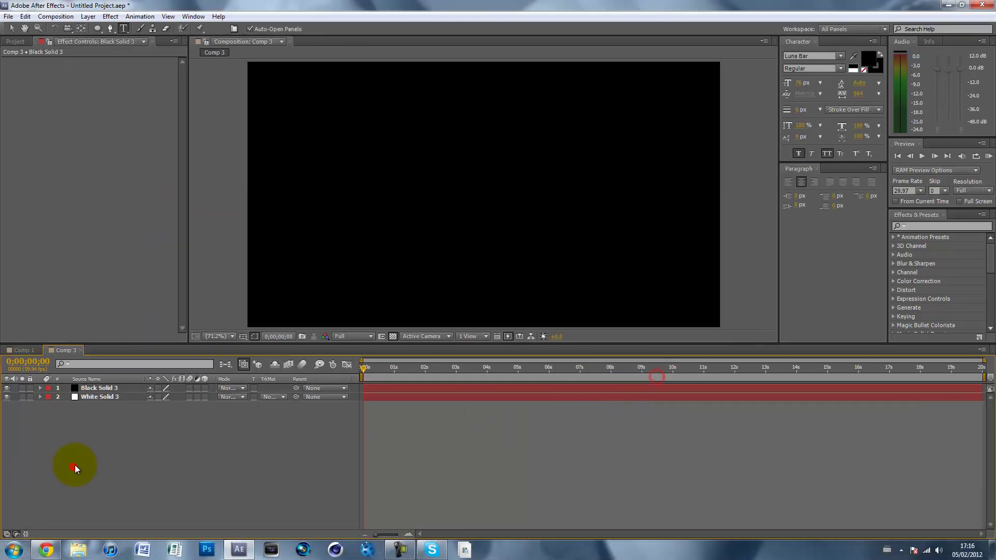
- Mask the black solid with a full-frame ellipse set to Subtract and feathered by about 381 pixels
click(106, 389)
click(97, 29)
double_click(98, 29)
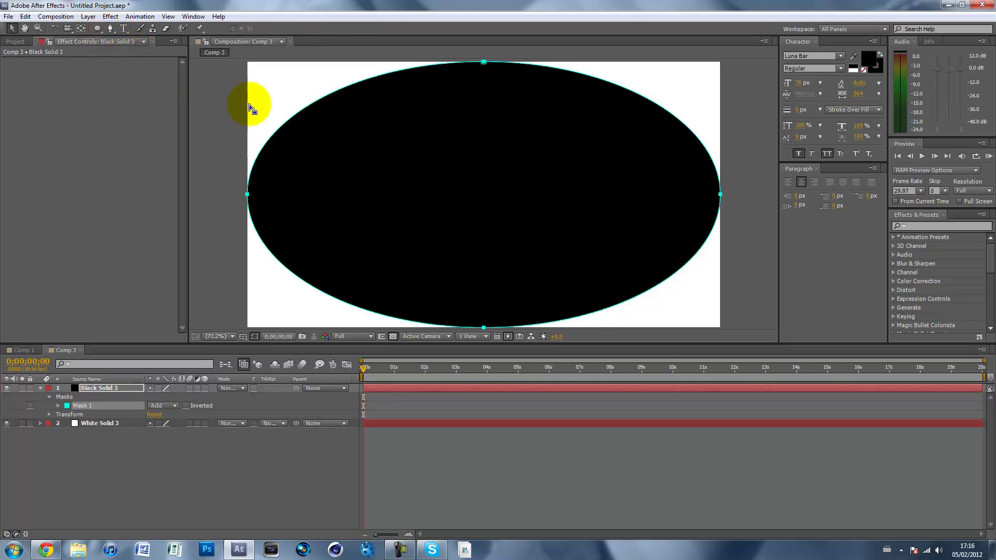
click(165, 407)
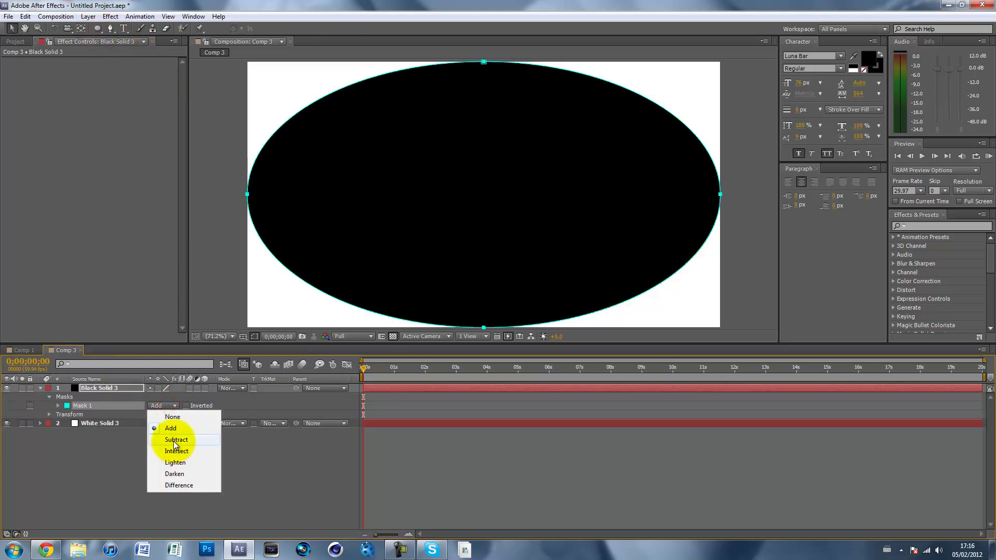
click(173, 438)
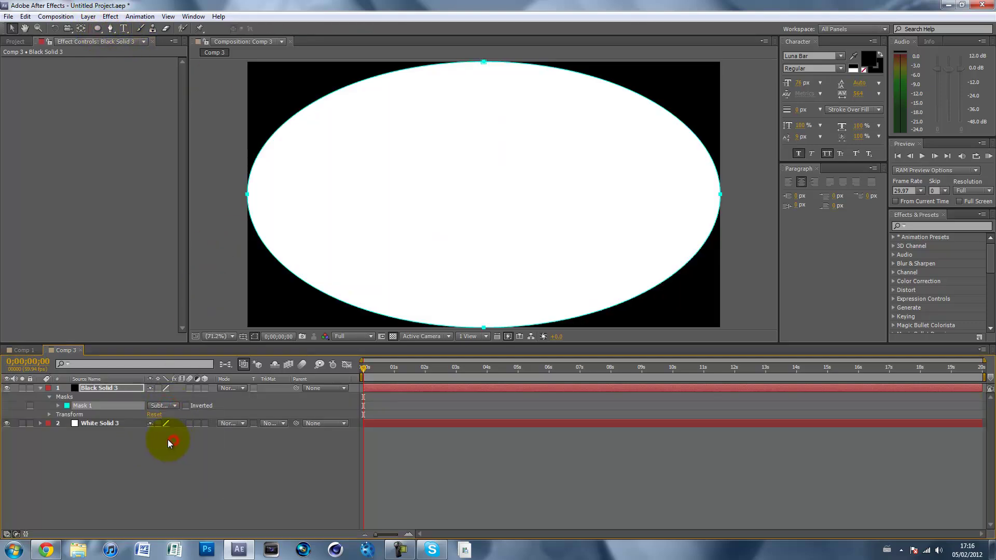
click(58, 406)
drag(167, 428, 364, 431)
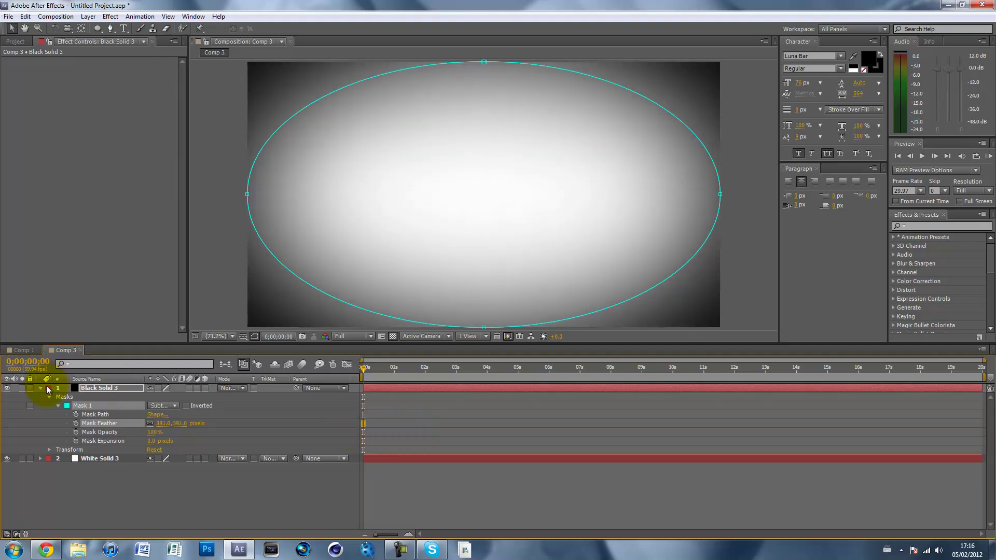
- Lower the black solid layer's opacity to 77% and collapse its properties
click(52, 388)
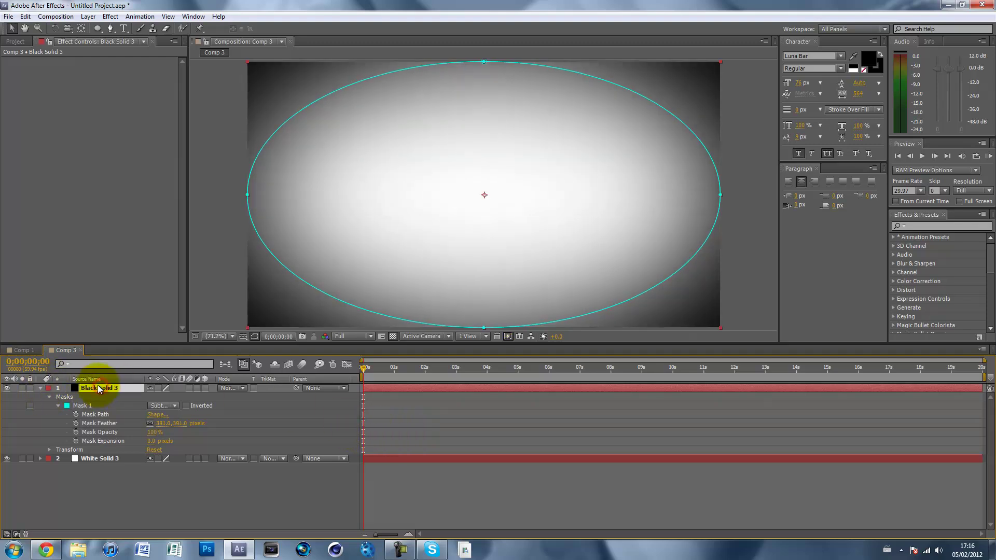
key(t)
mouse_move(154, 399)
mouse_down()
mouse_move(136, 397)
mouse_move(145, 399)
mouse_up()
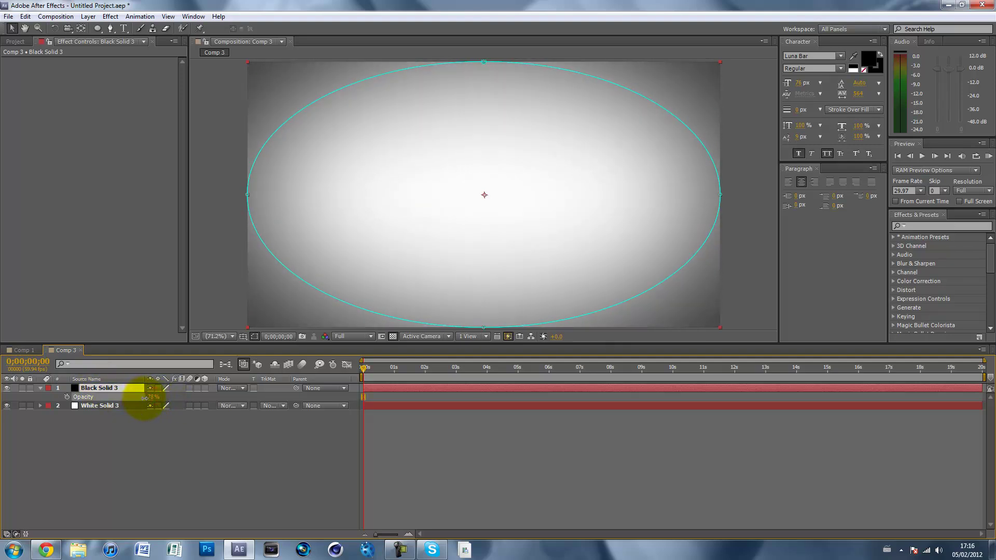
click(143, 446)
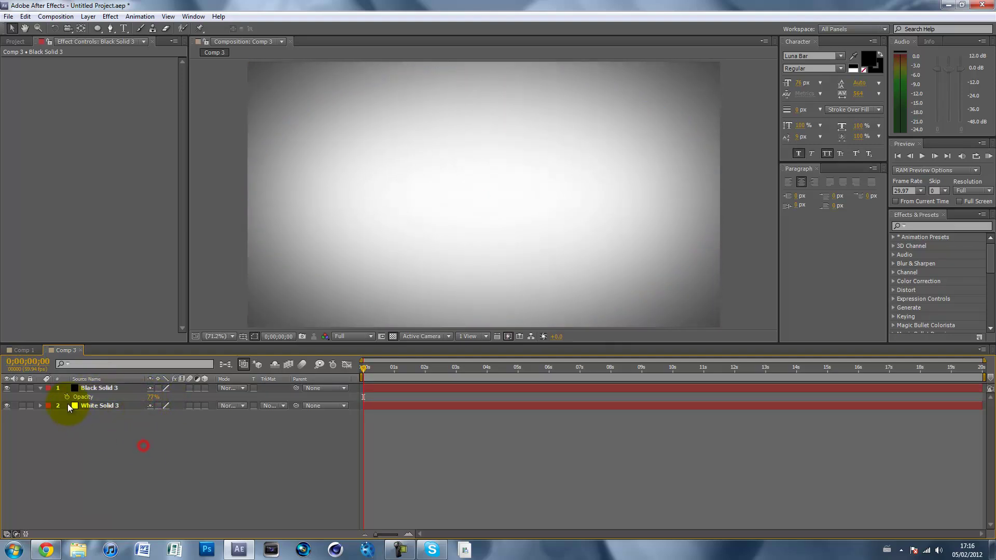
click(41, 389)
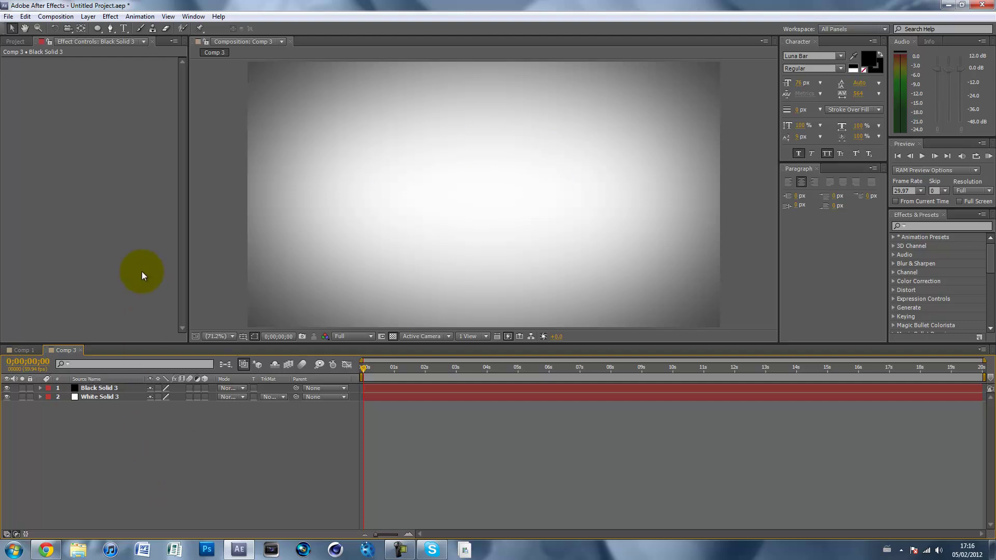
- Add My Logo.png as the uppermost layer and centre the logo in the frame using the Title/Action Safe guides
click(29, 41)
drag(39, 164, 486, 200)
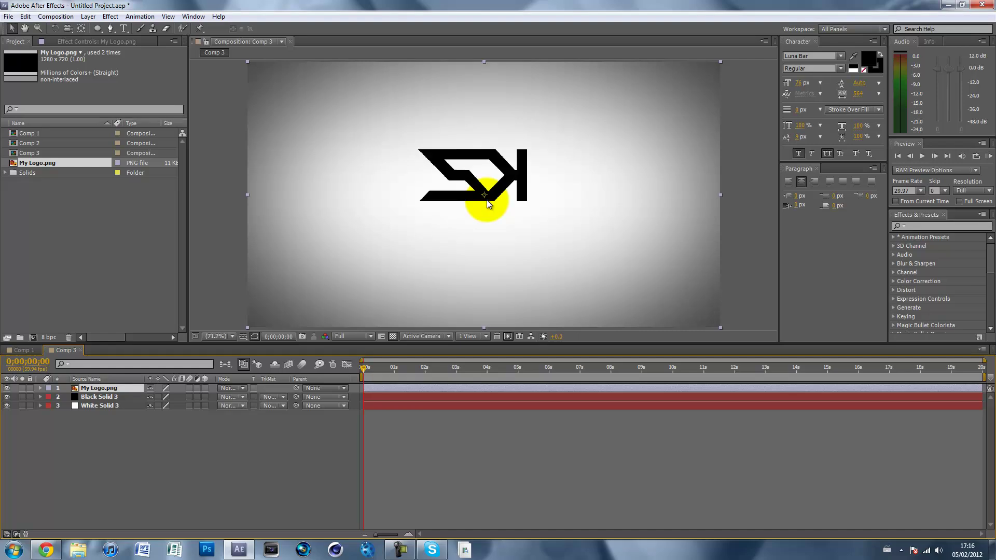
click(243, 336)
click(265, 349)
drag(464, 193, 463, 215)
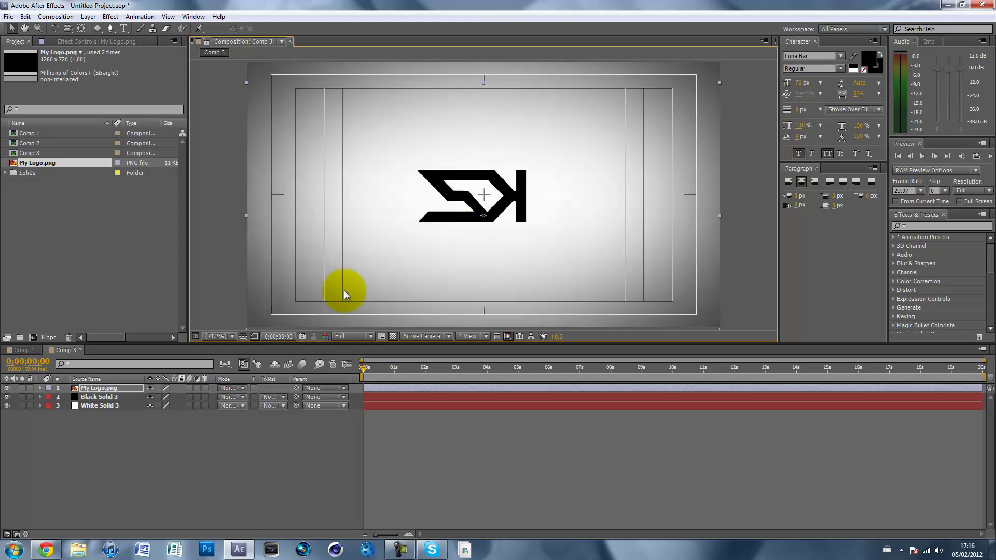
click(243, 337)
click(244, 344)
click(196, 225)
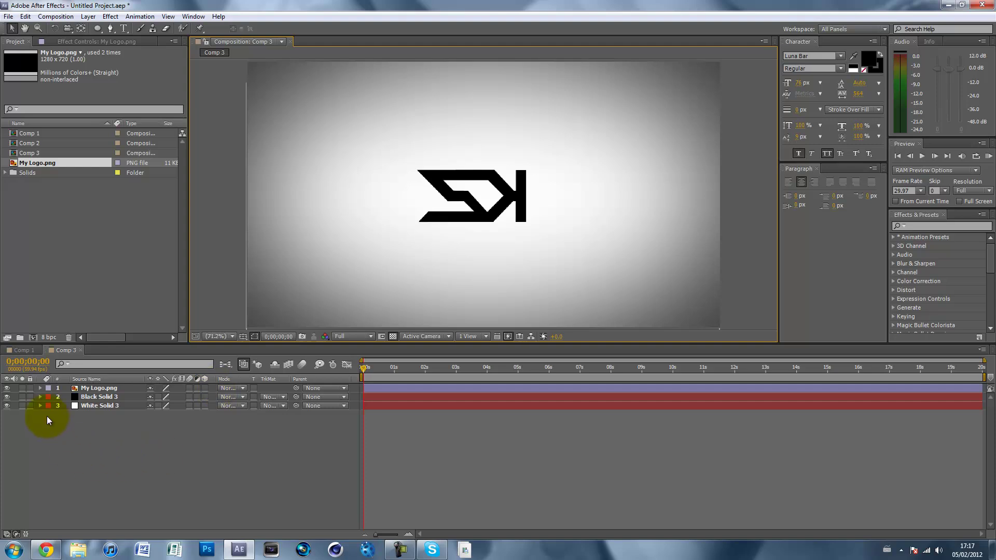
- Trace the logo's outer outline on the My Logo.png layer with a closed Pen tool mask, placing a vertex at each corner
click(86, 389)
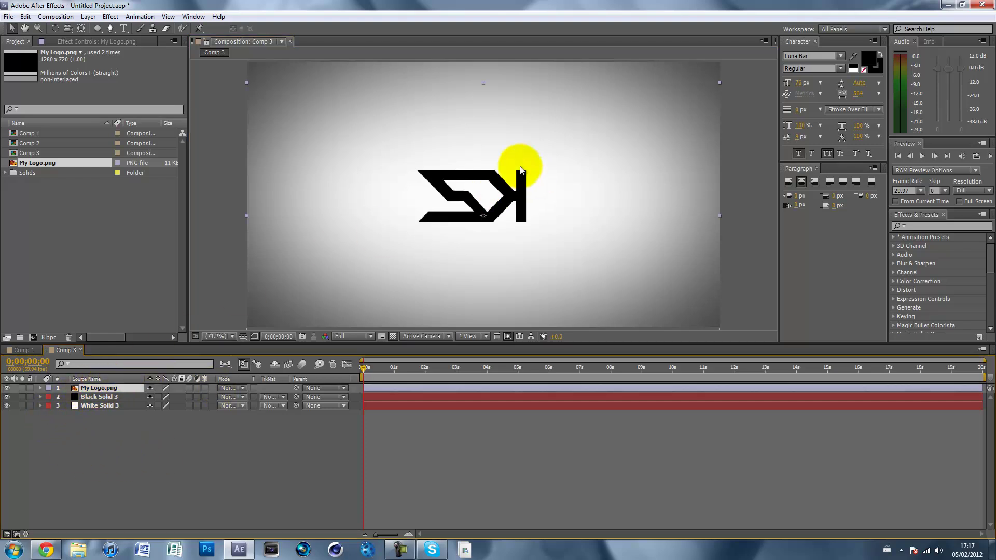
click(110, 29)
scroll(466, 208, up, 1)
key(period)
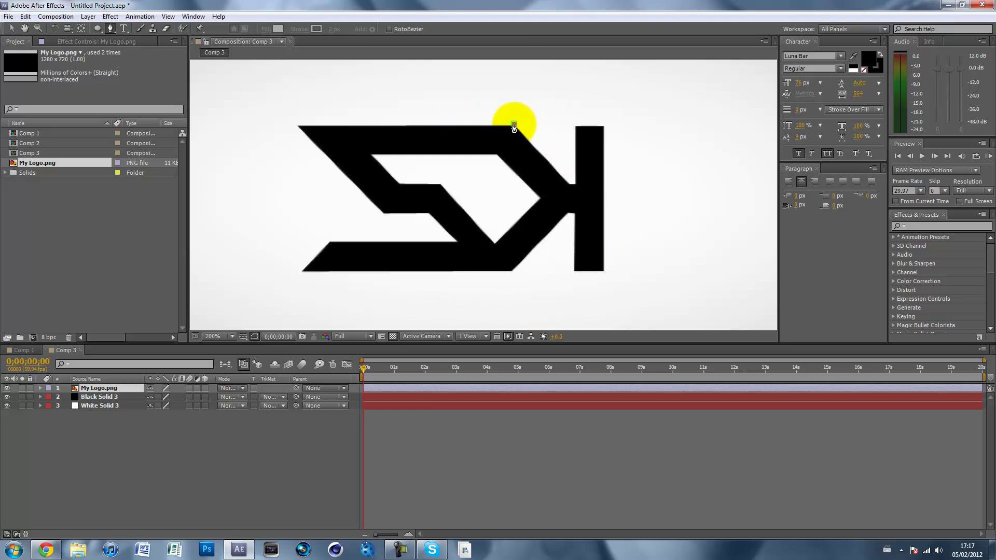
click(295, 123)
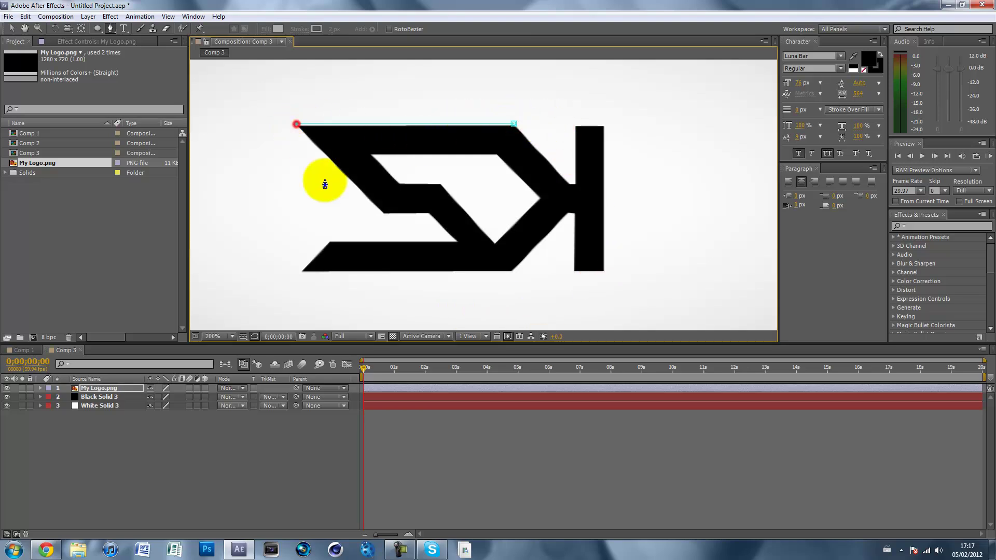
click(382, 213)
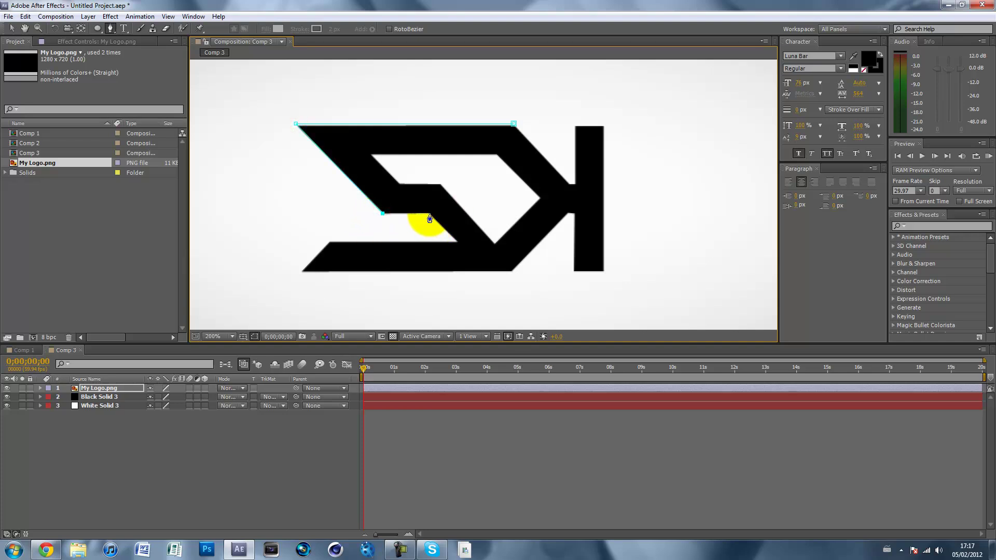
click(429, 214)
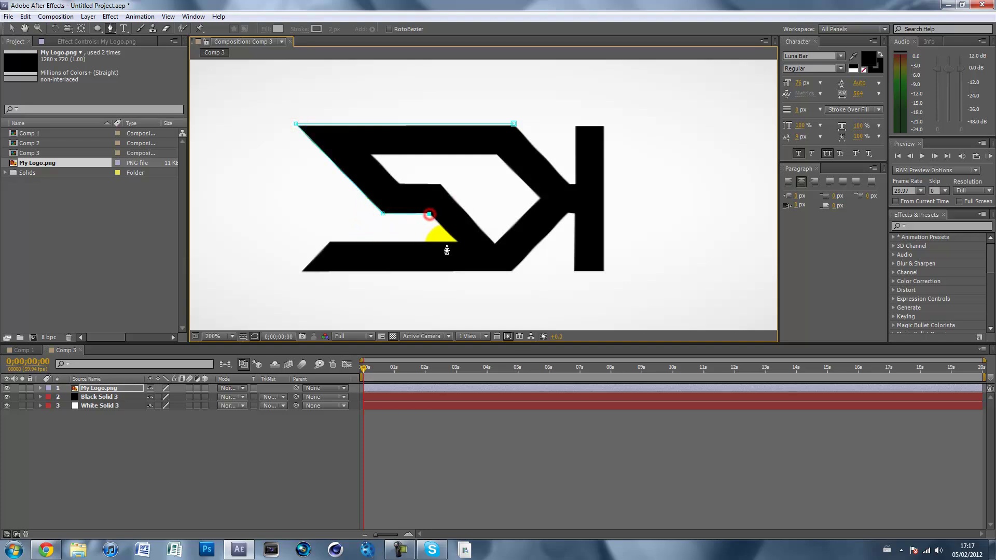
click(329, 240)
click(302, 270)
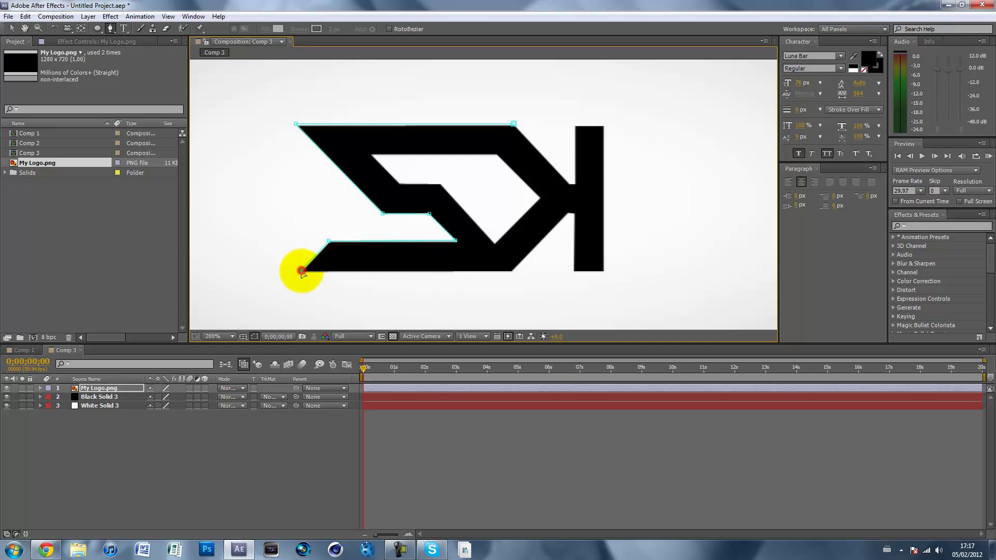
click(511, 270)
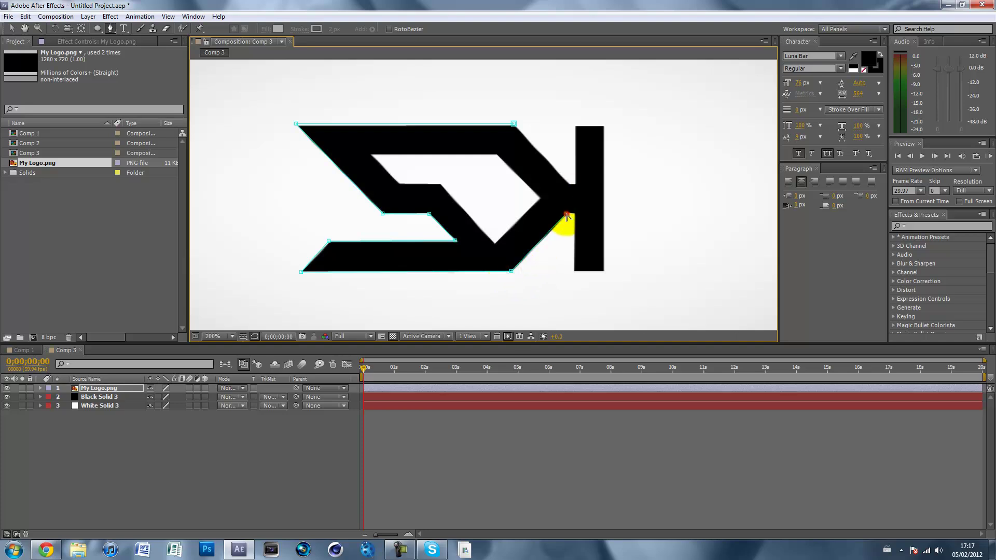
click(572, 213)
click(574, 270)
click(604, 269)
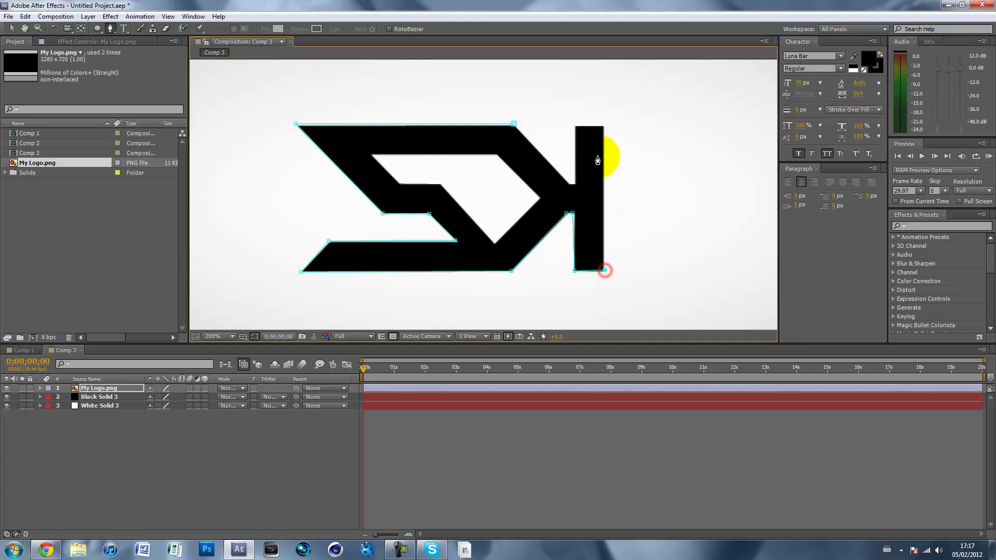
click(604, 126)
click(574, 126)
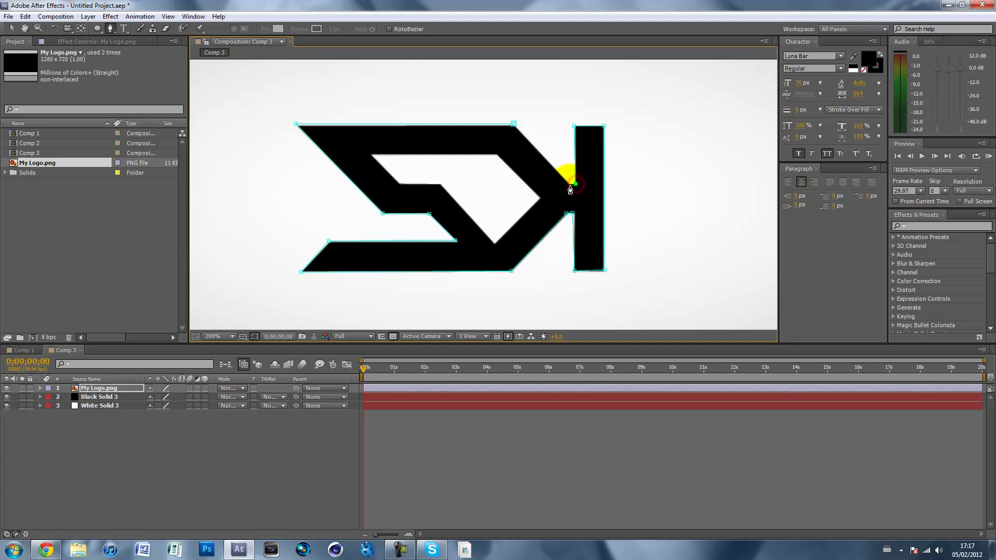
click(569, 184)
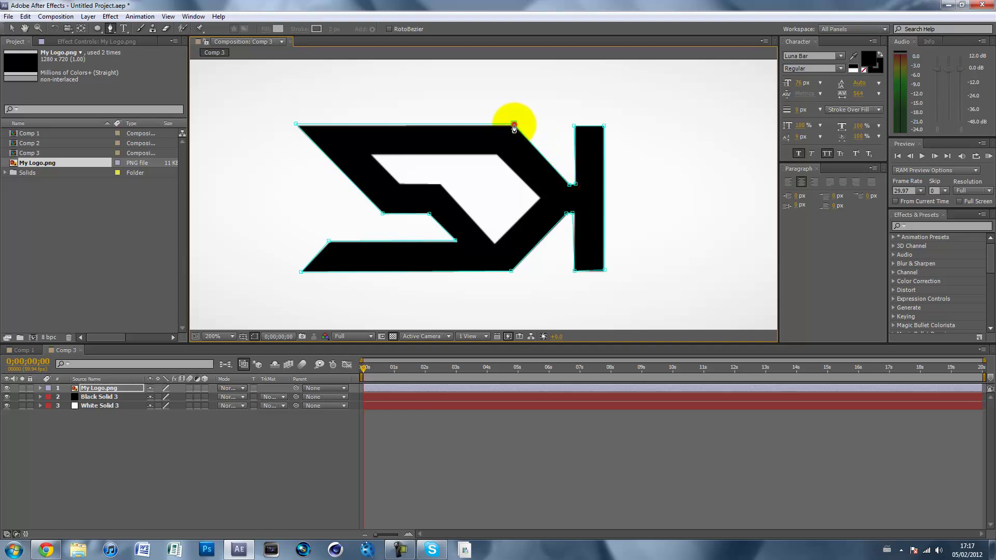
click(513, 125)
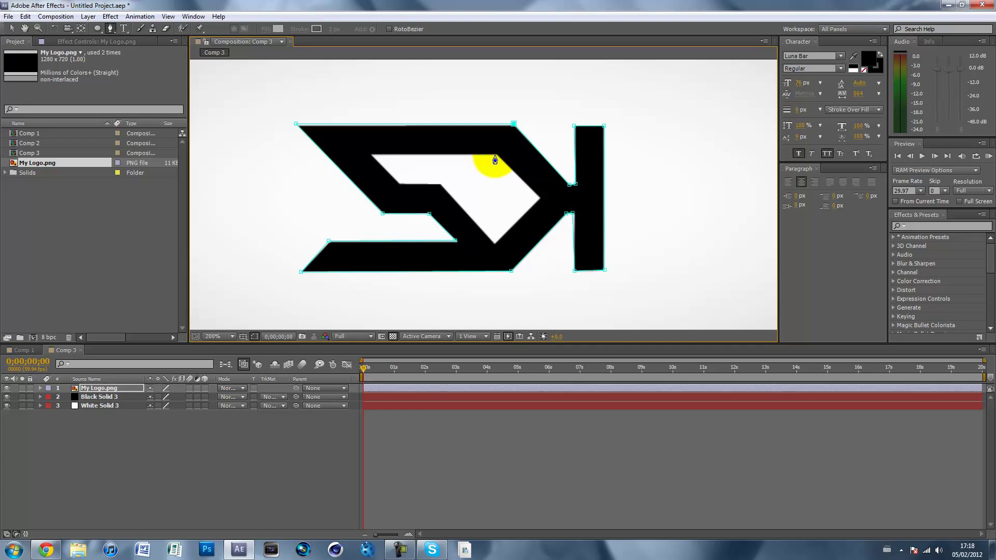
- Trace the logo's inner white cut-out on the My Logo.png layer with a second closed Pen tool mask, placing a vertex at each corner
click(369, 154)
click(398, 183)
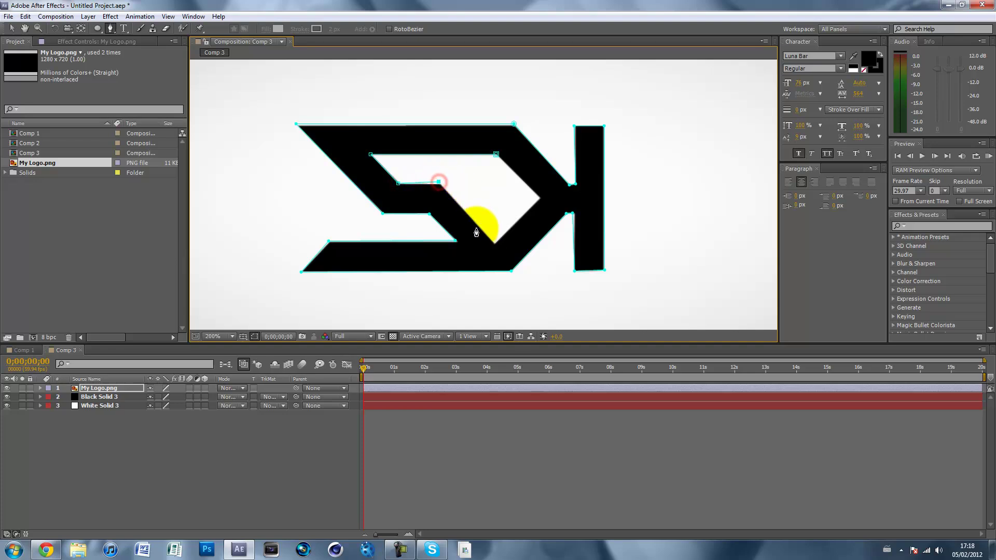
key(ctrl+z)
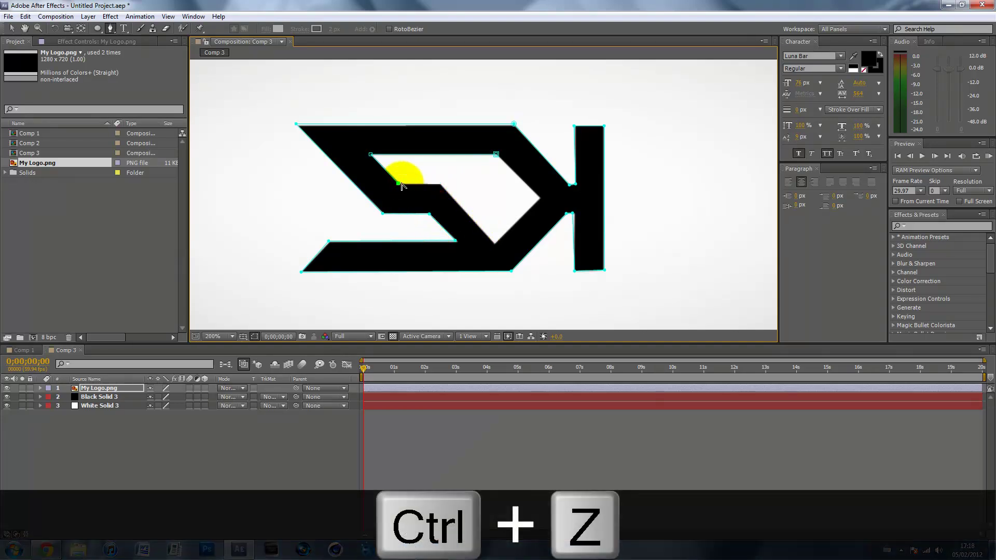
click(438, 183)
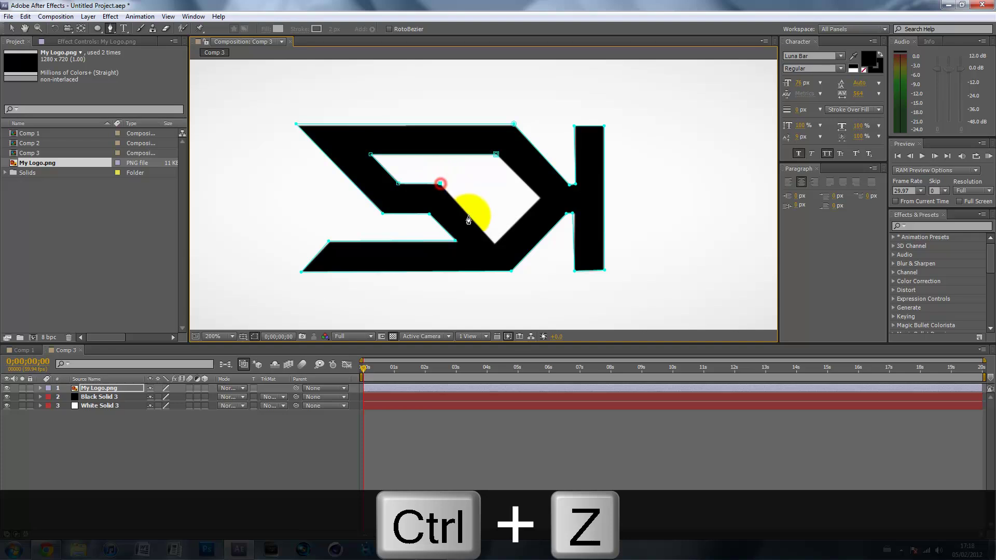
click(495, 243)
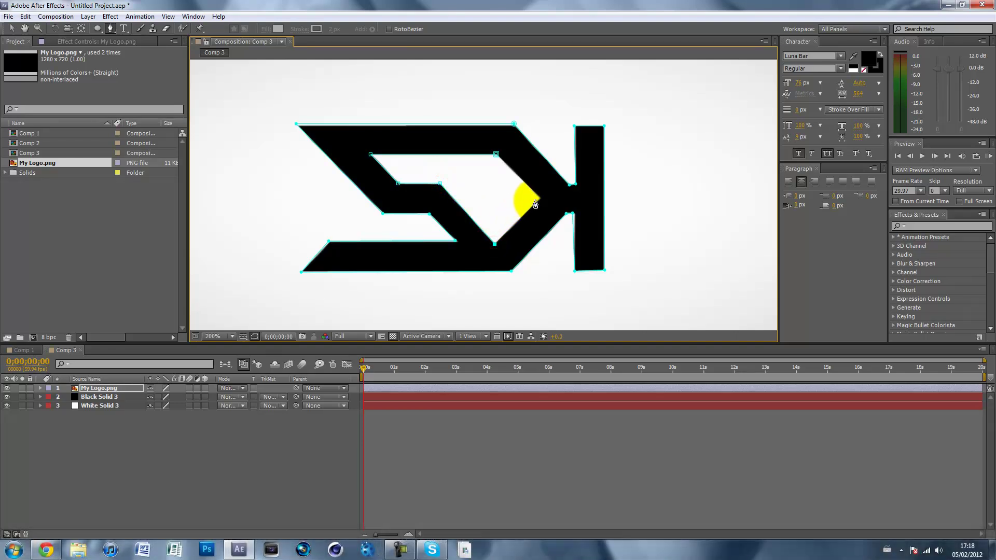
click(497, 155)
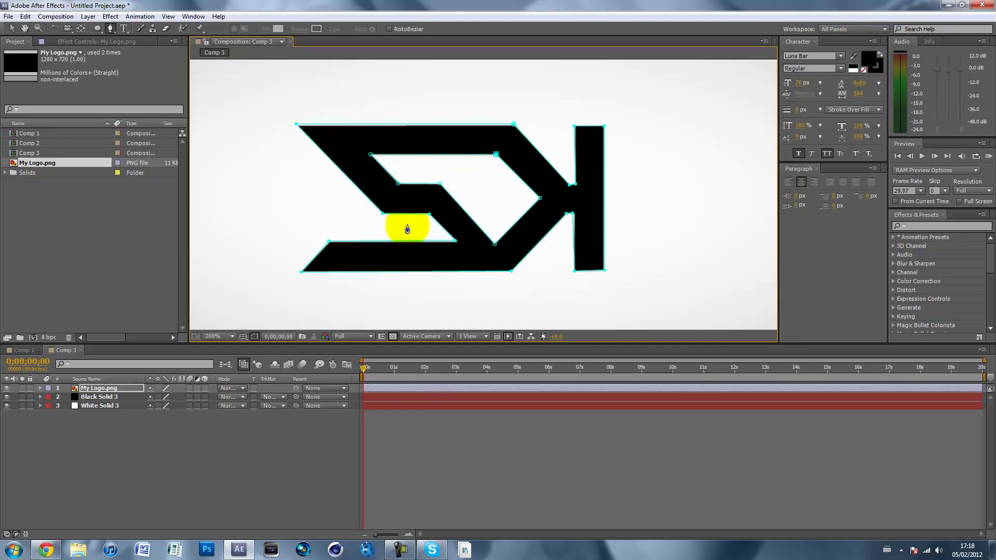
key(comma)
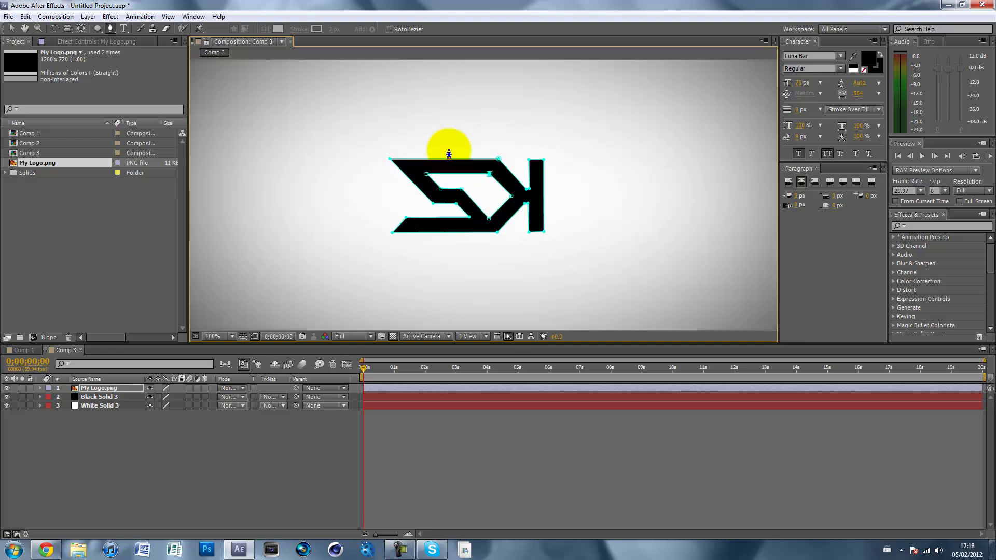
click(225, 337)
click(238, 358)
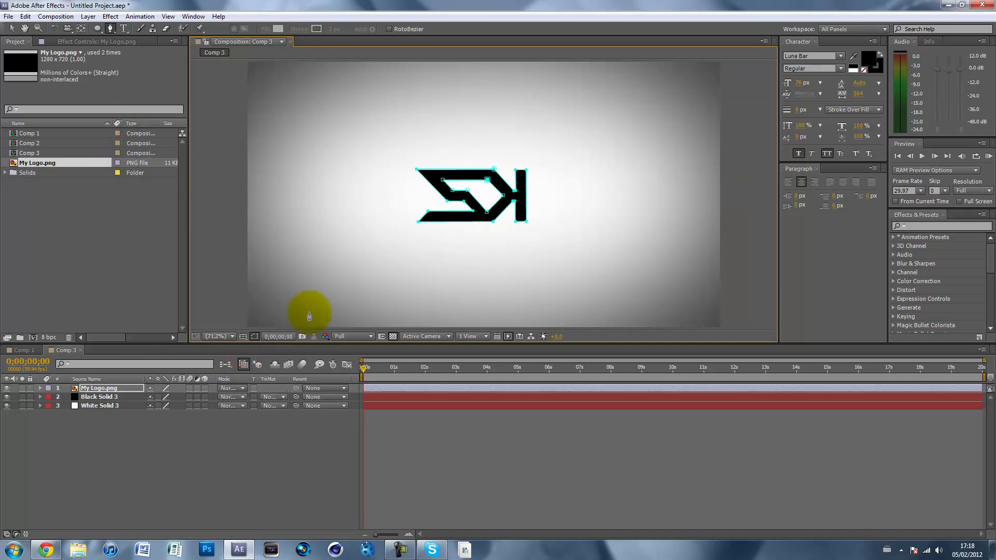
- Apply the Stroke effect to the My Logo.png layer
click(185, 487)
click(11, 29)
click(89, 422)
click(112, 388)
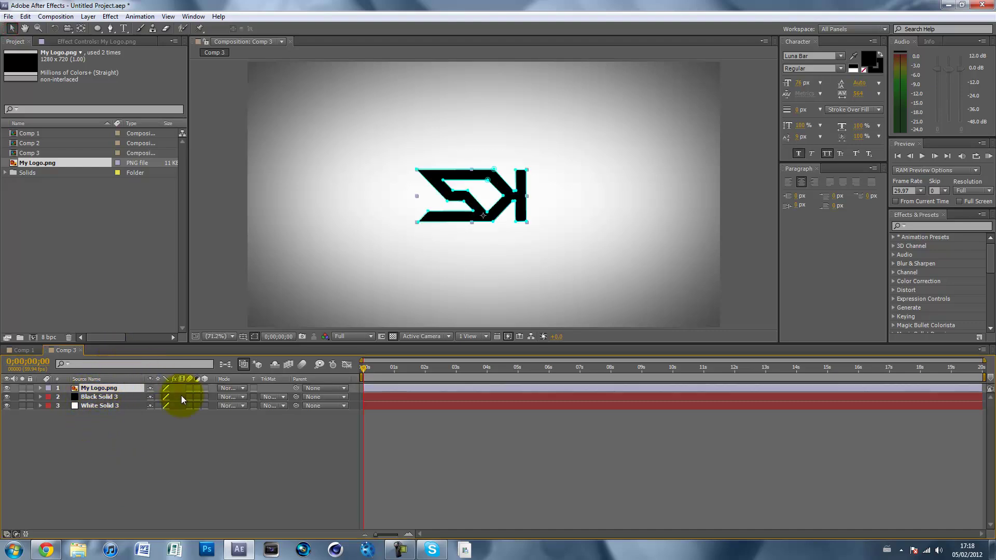
click(110, 16)
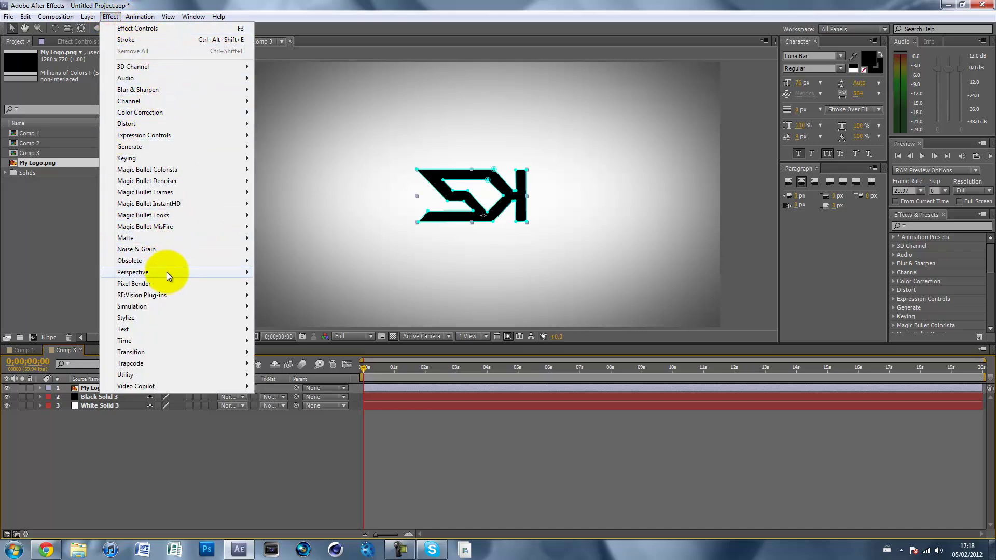
mouse_move(150, 145)
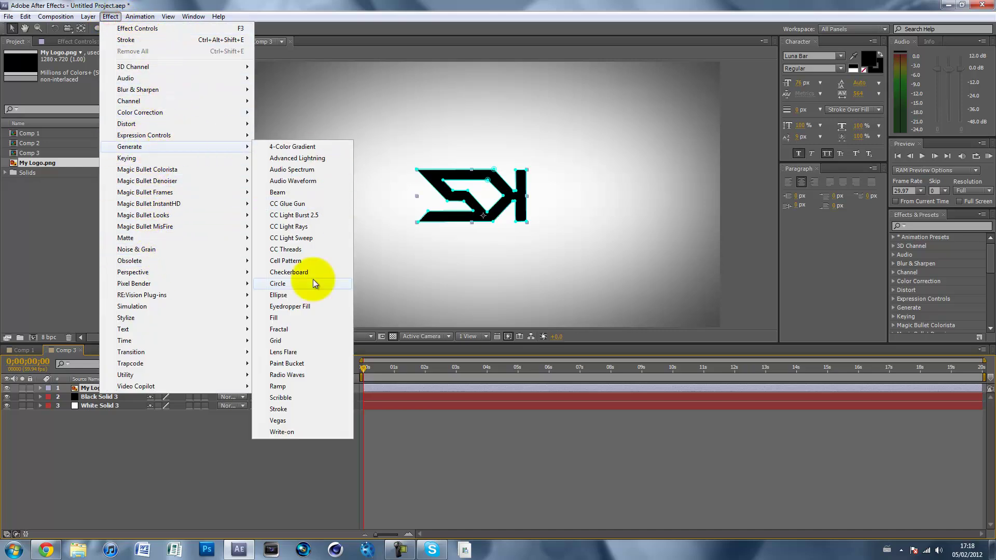
click(284, 409)
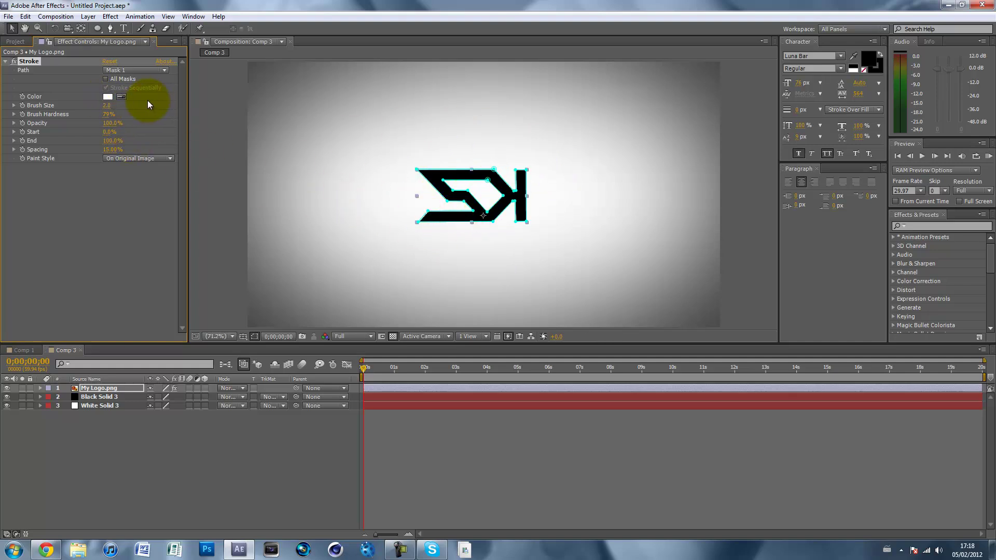
- Set the Stroke effect's colour to bright blue, 00A8FF
click(107, 96)
click(284, 205)
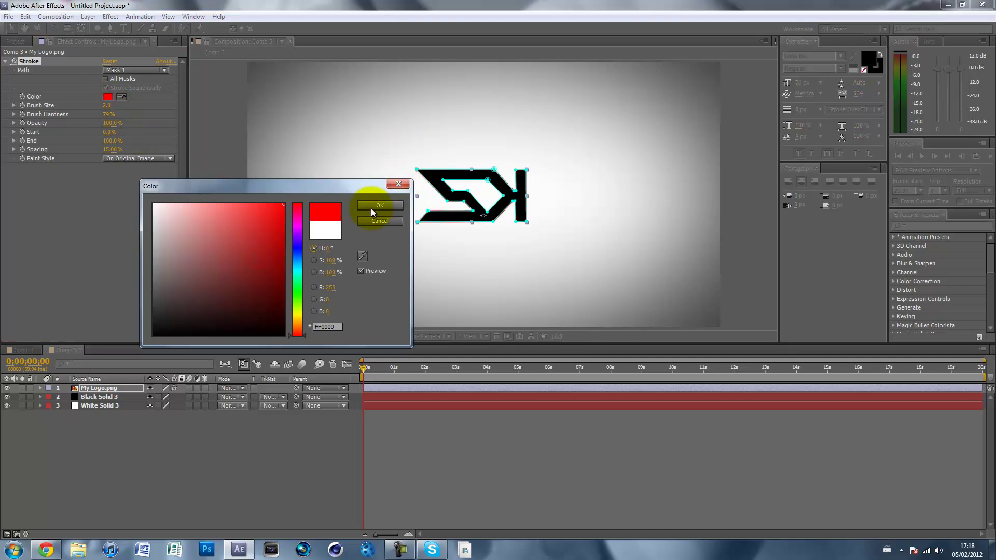
click(296, 261)
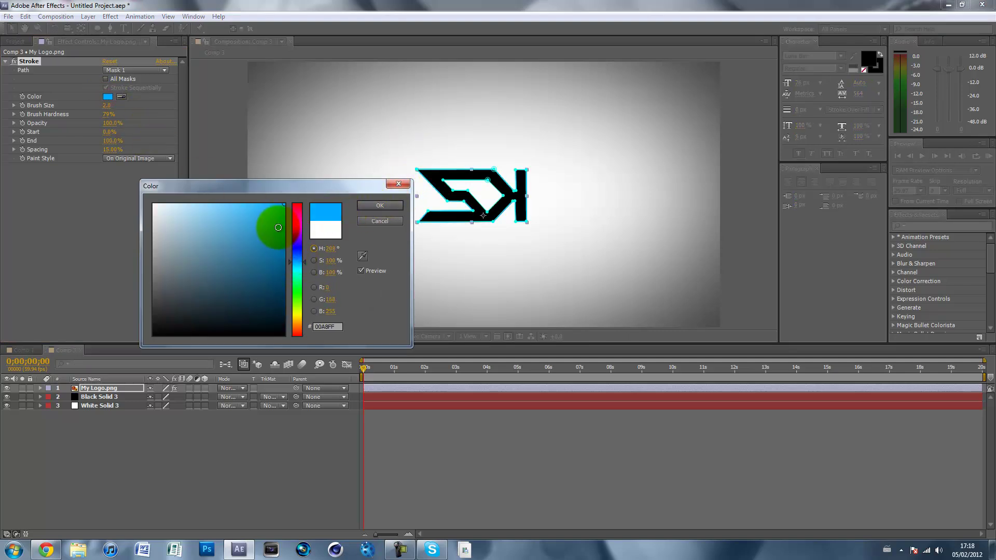
click(369, 206)
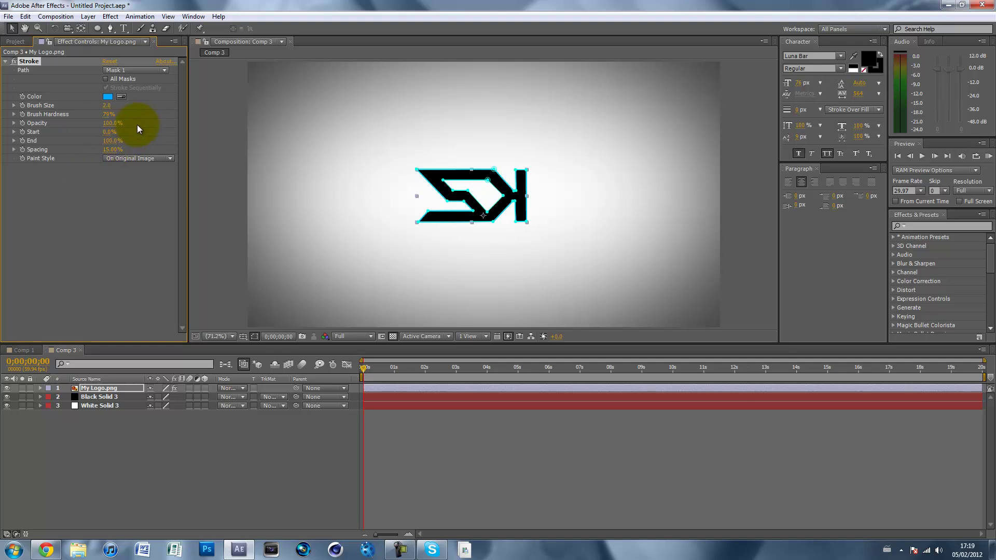
- Change the Stroke effect's colour to pure red, FF0000
click(109, 96)
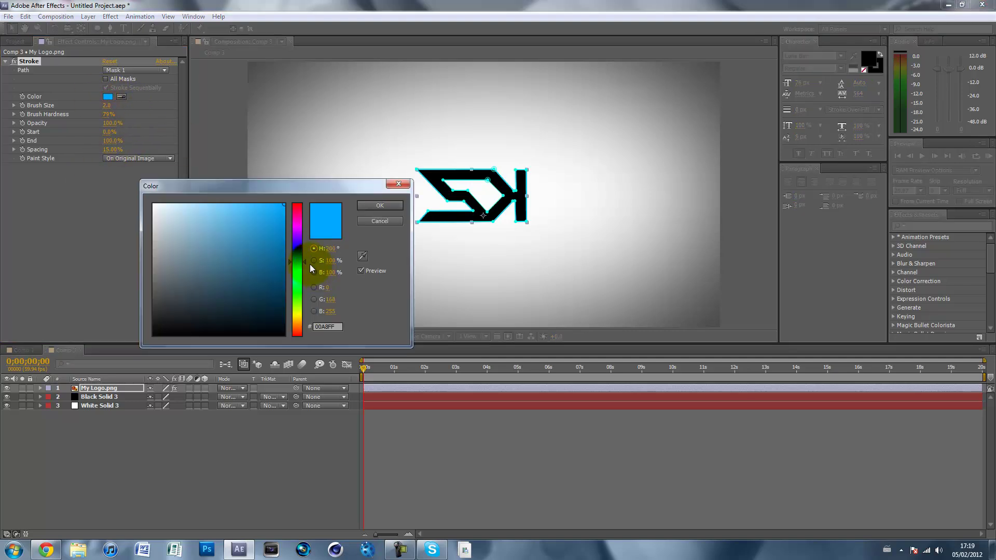
drag(301, 254, 296, 177)
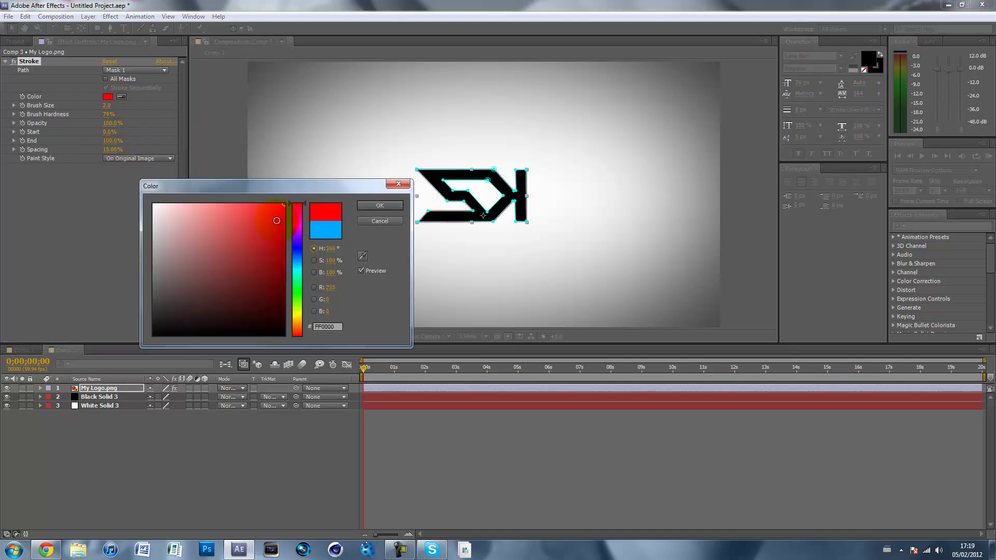
click(377, 204)
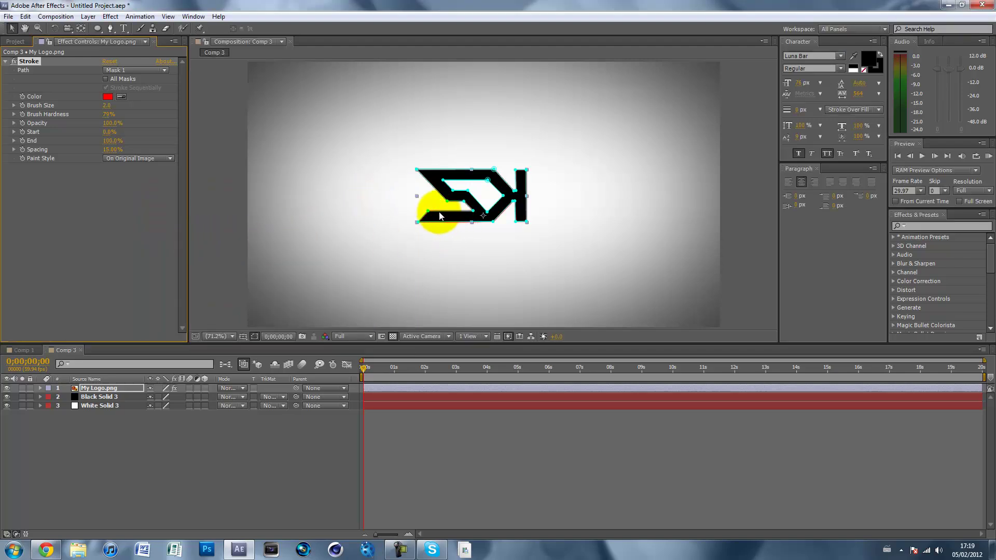
- Increase the Stroke effect's brush size to thicken the red line around the logo's outer outline
scroll(451, 210, up, 3)
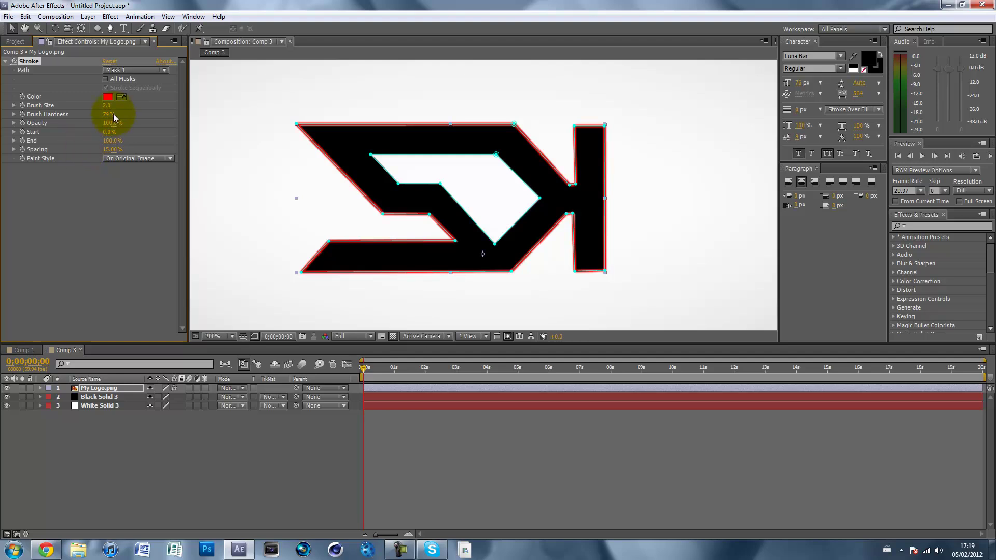
mouse_move(106, 108)
mouse_down()
mouse_move(233, 111)
mouse_move(629, 171)
mouse_move(178, 160)
mouse_move(182, 138)
mouse_move(151, 145)
mouse_move(167, 147)
mouse_up()
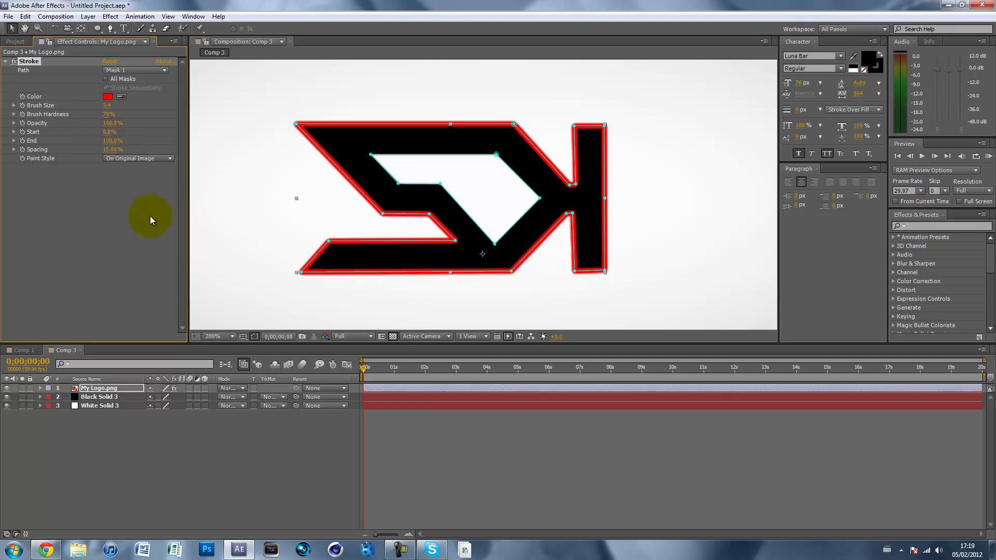
click(123, 242)
- Set the Stroke effect's paint style to On Transparent so only the stroke is drawn, without the logo image
click(135, 158)
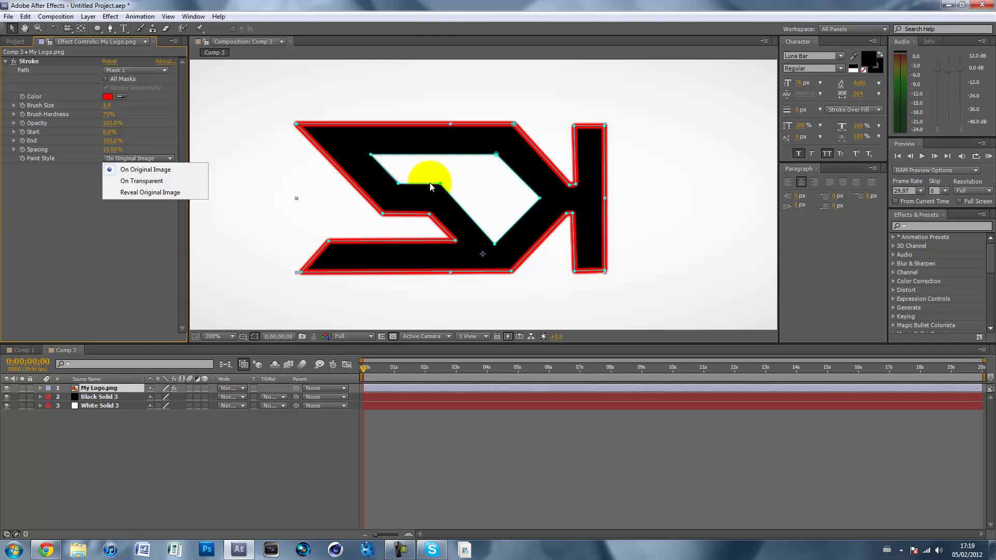
click(133, 182)
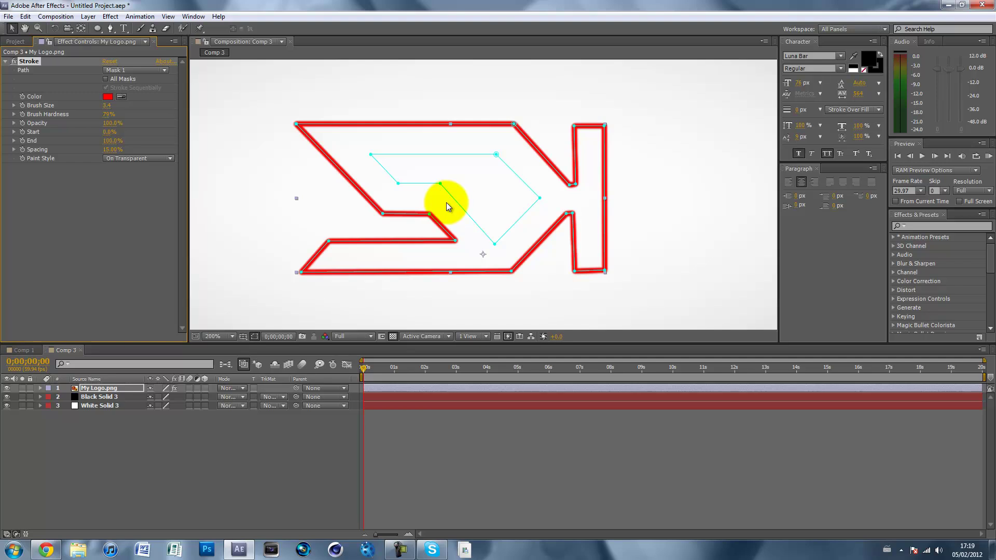
click(101, 194)
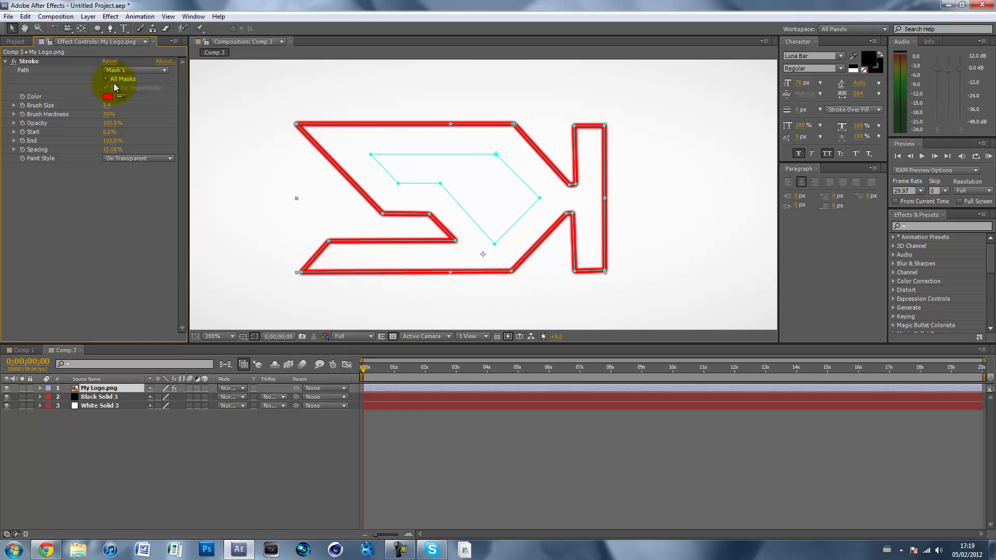
- Switch the stroke path to Mask 2 to try the inner outline, and return it to Mask 1
click(126, 67)
click(129, 245)
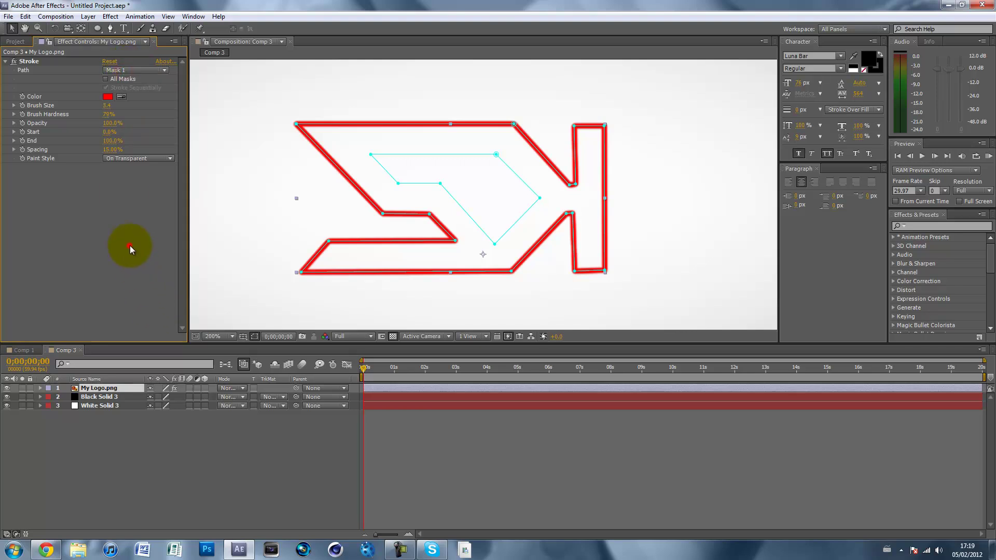
click(116, 71)
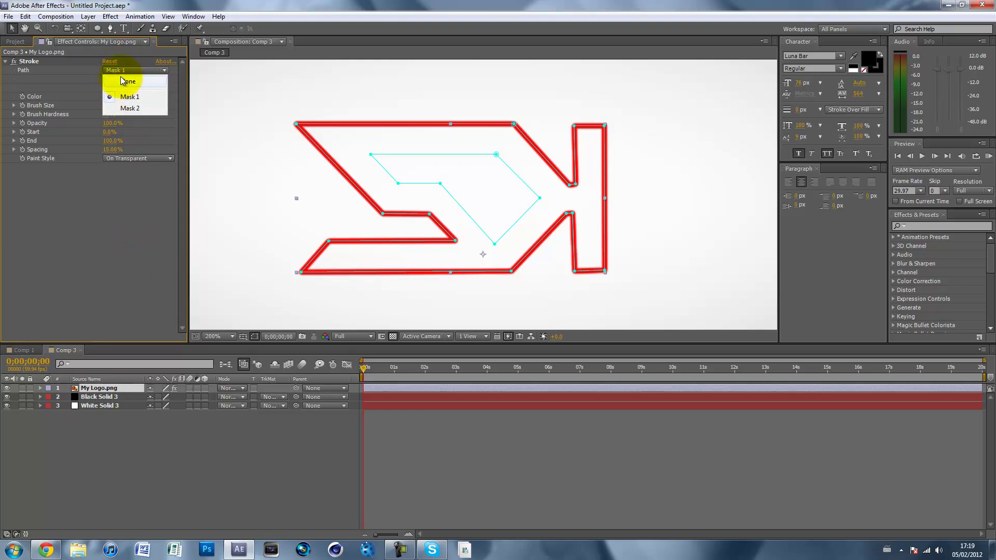
click(139, 109)
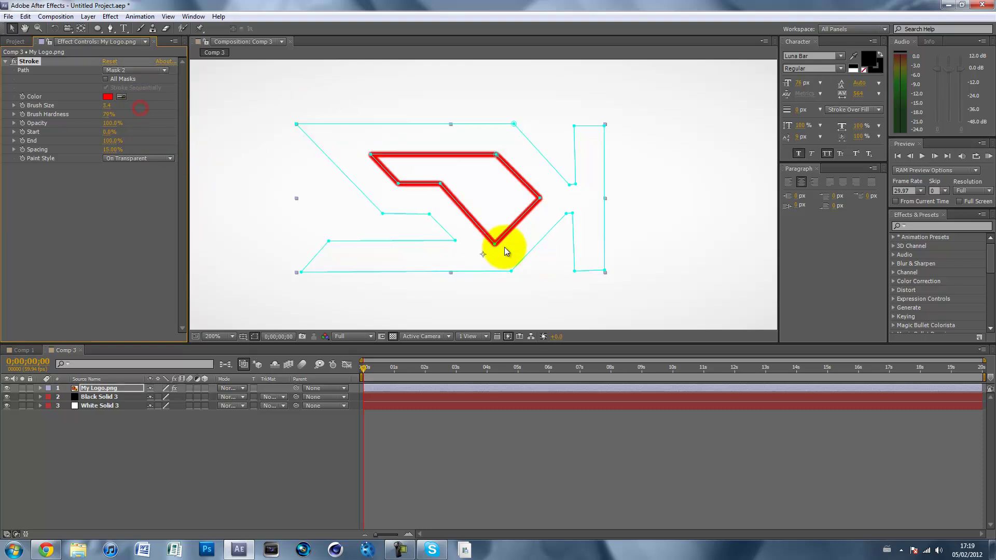
click(119, 71)
click(126, 94)
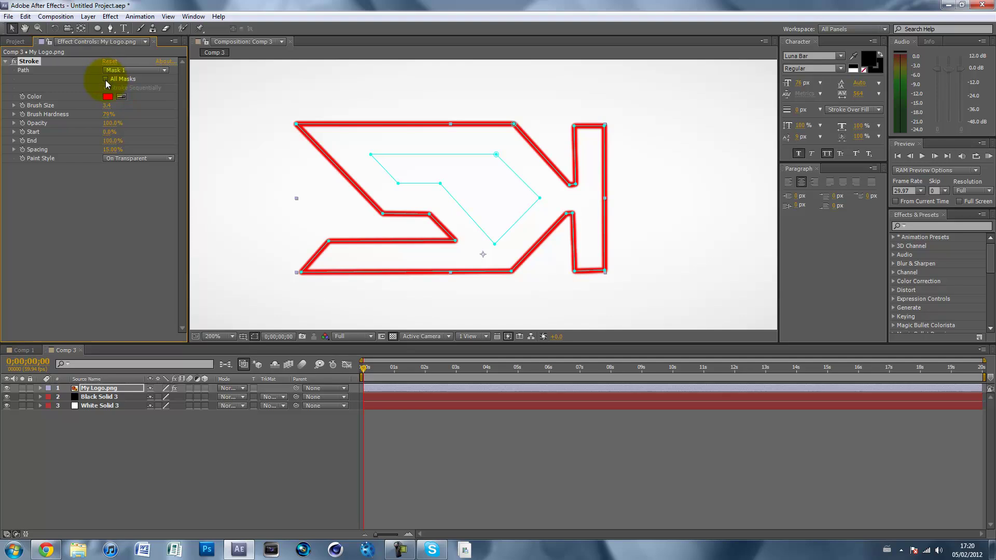
- Apply the stroke to all masks sequentially and set its End value to 0%
click(106, 79)
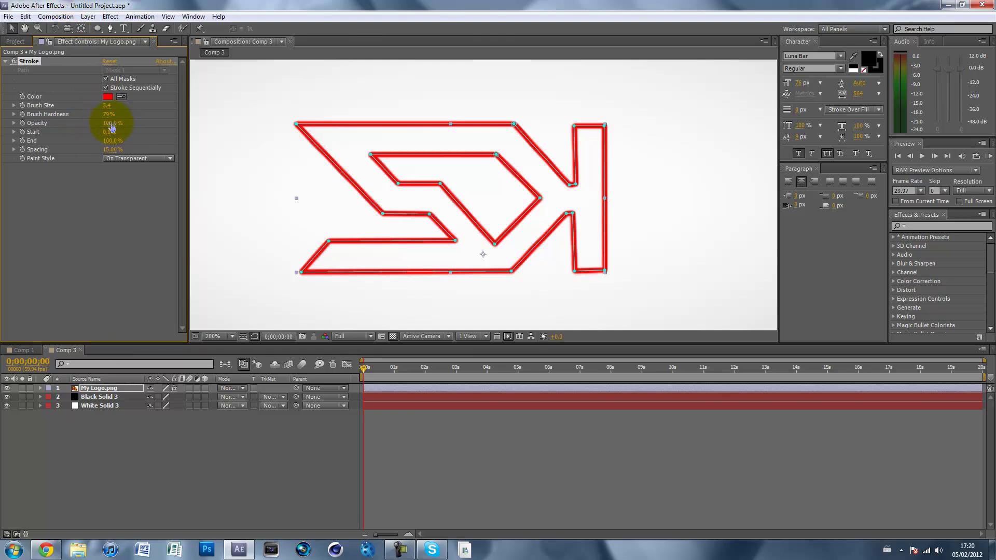
drag(67, 164, 37, 144)
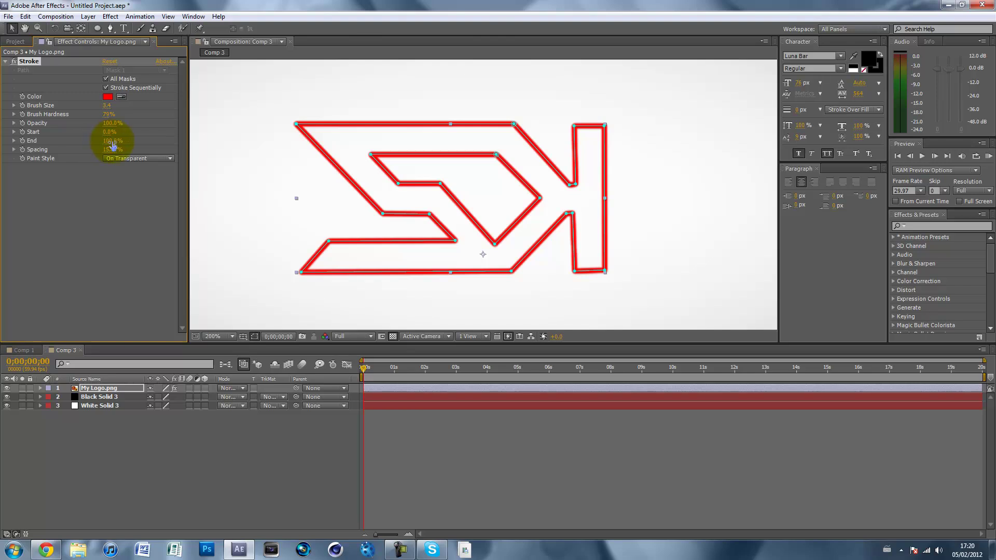
drag(112, 141, 23, 149)
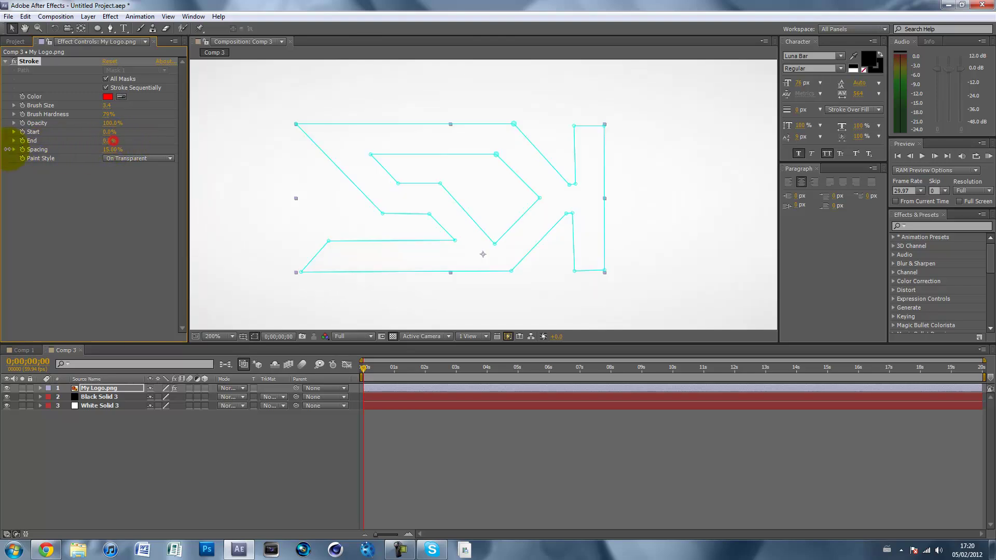
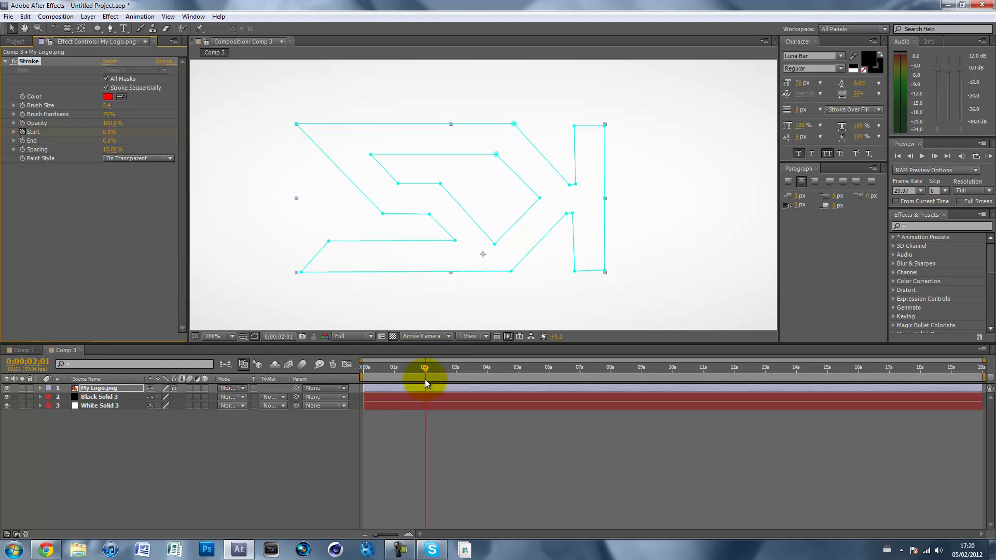
- Keyframe the Stroke effect's Start value at 100% at time 0;00;04;25
drag(429, 370, 498, 369)
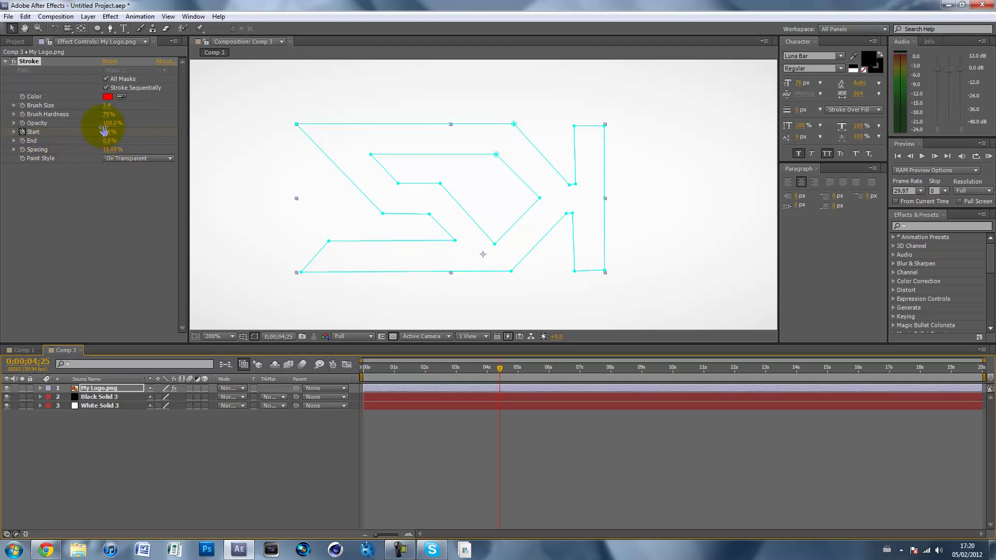
drag(106, 136, 322, 138)
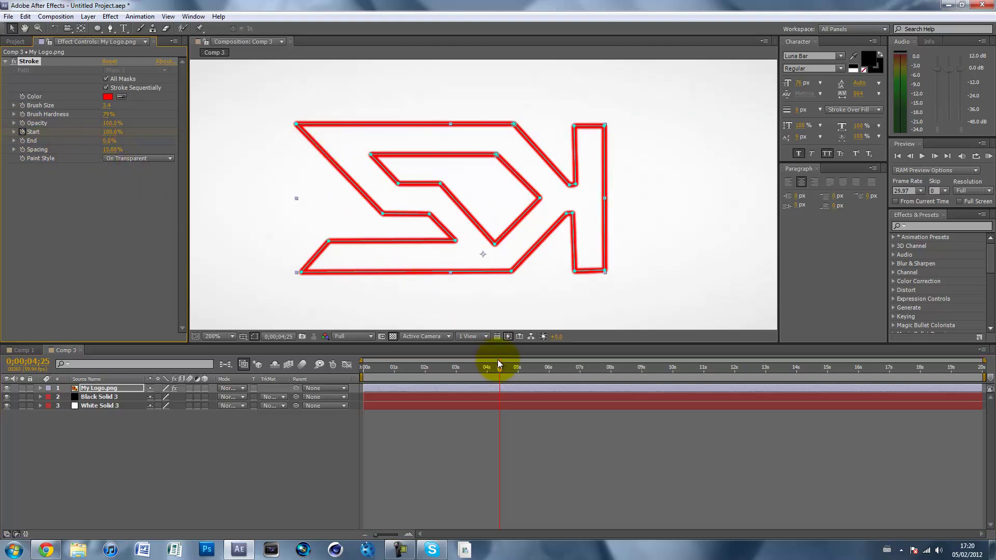
- Scrub the timeline back from 0;00;04;25 towards the start to preview the stroke drawing animation with the full frame in view
key(comma)
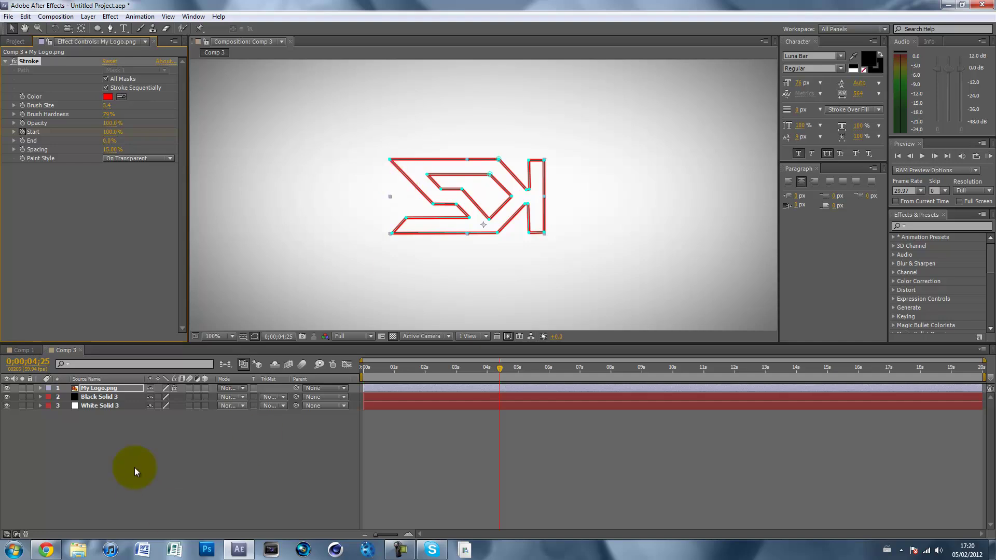
click(223, 336)
click(230, 364)
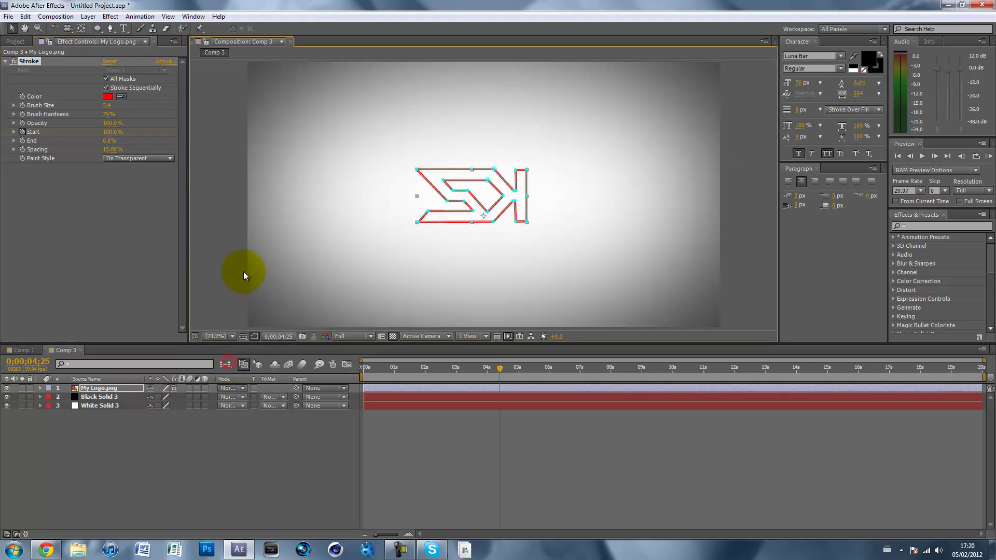
click(244, 272)
drag(500, 368, 369, 371)
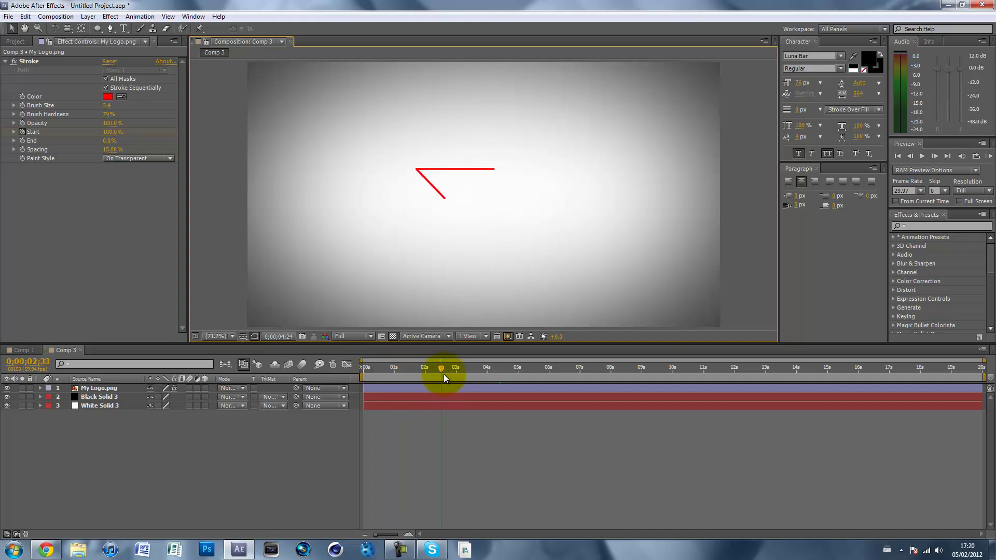
- Turn off Stroke Sequentially for the logo's Stroke effect and RAM-preview all masks drawing at the same time
mouse_move(443, 375)
mouse_down()
mouse_move(504, 380)
mouse_move(409, 394)
mouse_up()
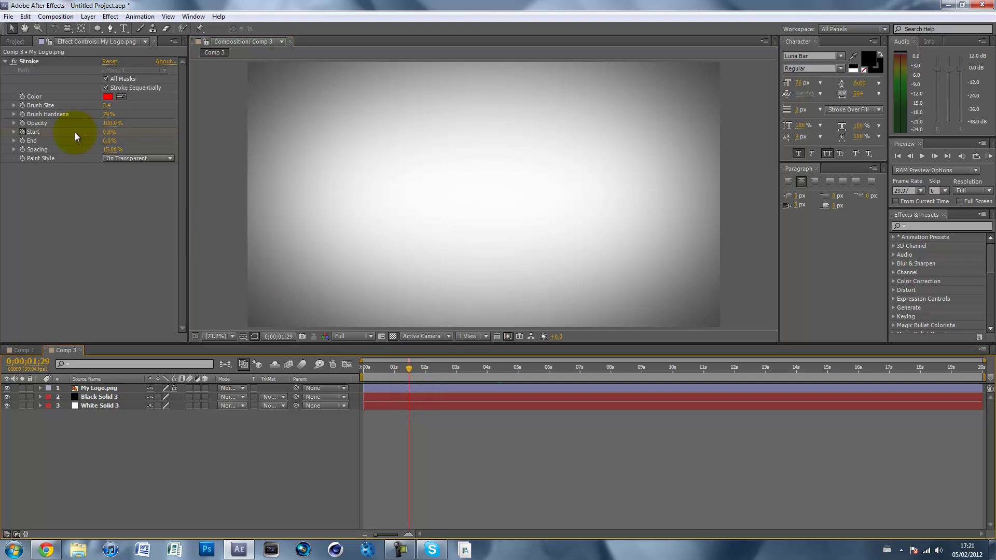
click(106, 88)
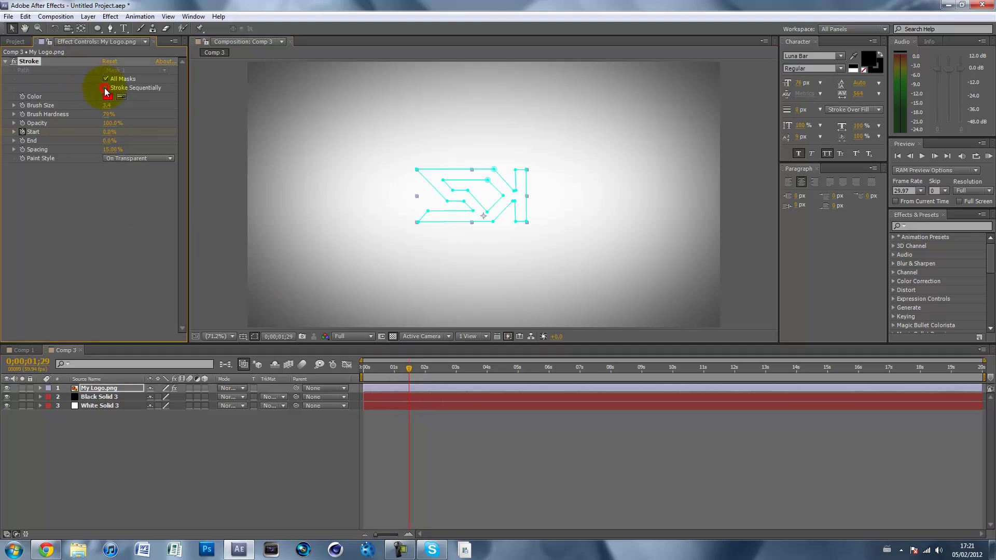
mouse_move(409, 367)
mouse_down()
mouse_move(396, 371)
mouse_move(503, 371)
mouse_up()
click(280, 242)
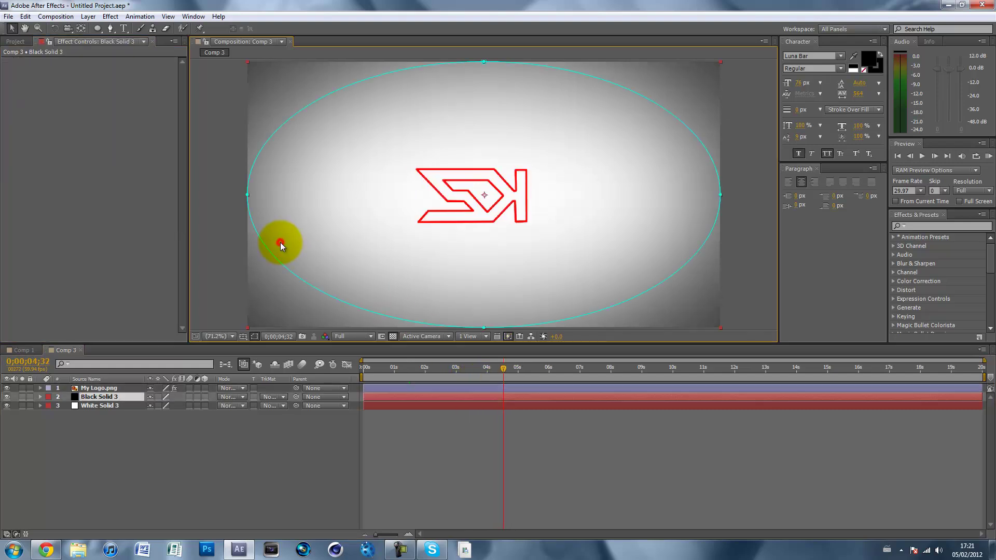
click(200, 237)
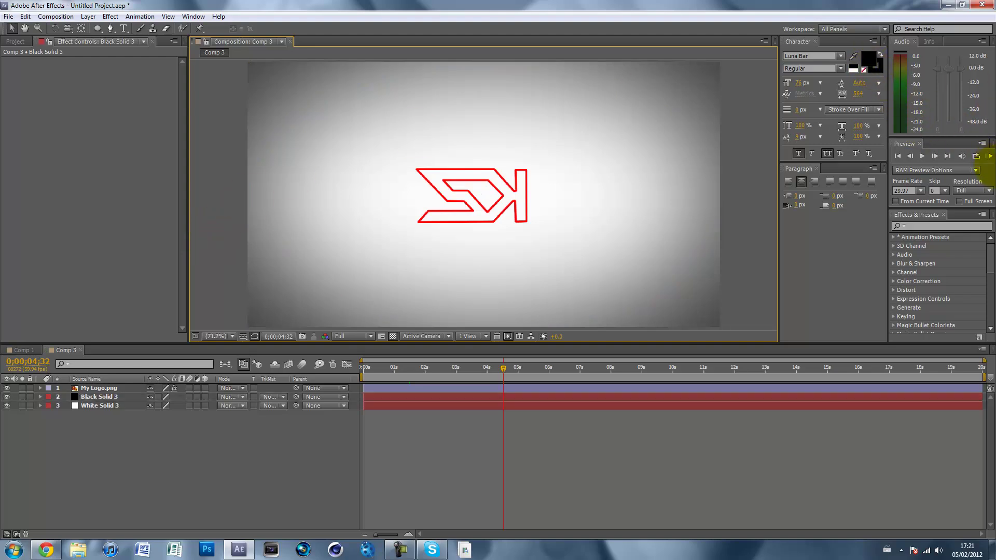
click(989, 157)
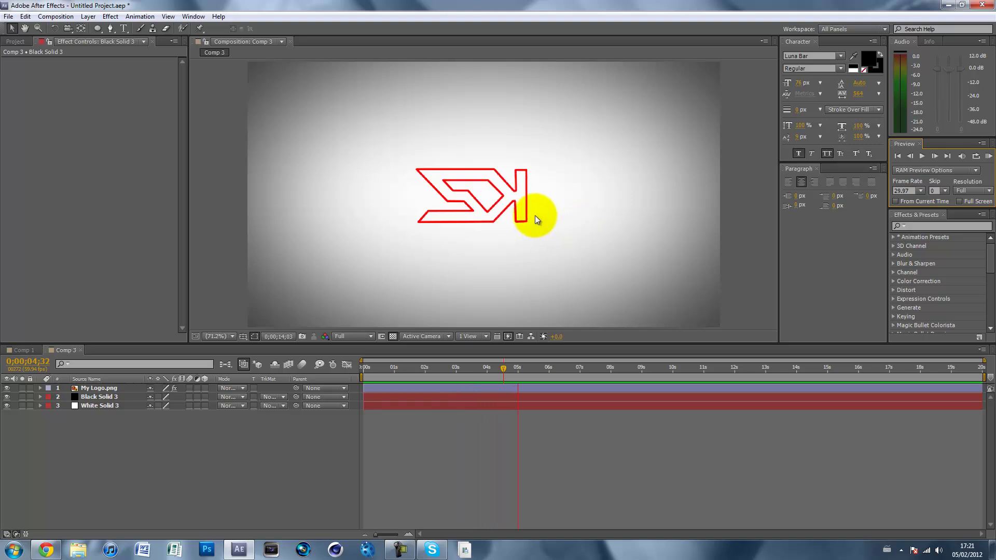
click(218, 243)
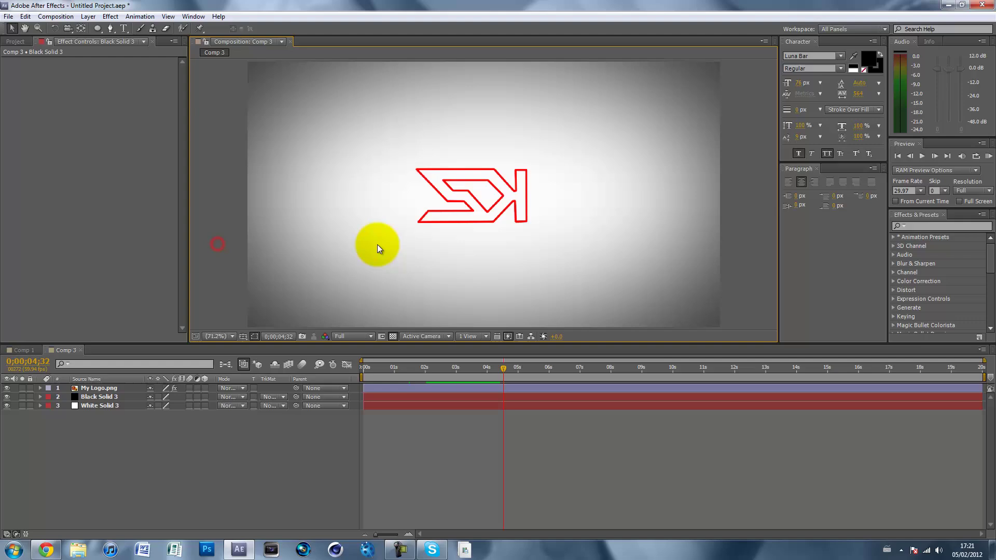
- Change the logo stroke's color to blue (256CF0) and check it by scrubbing the timeline
click(90, 388)
click(107, 96)
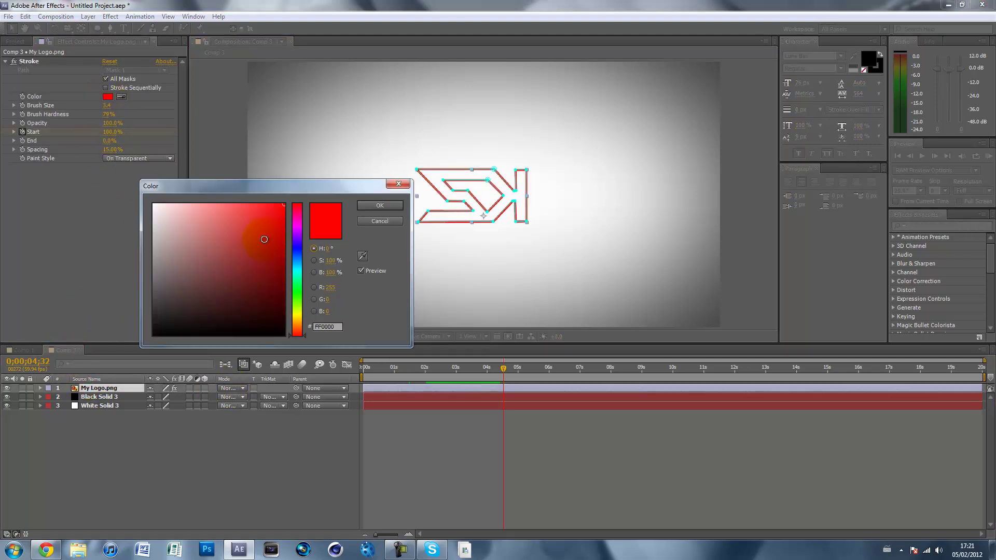
drag(297, 266, 296, 254)
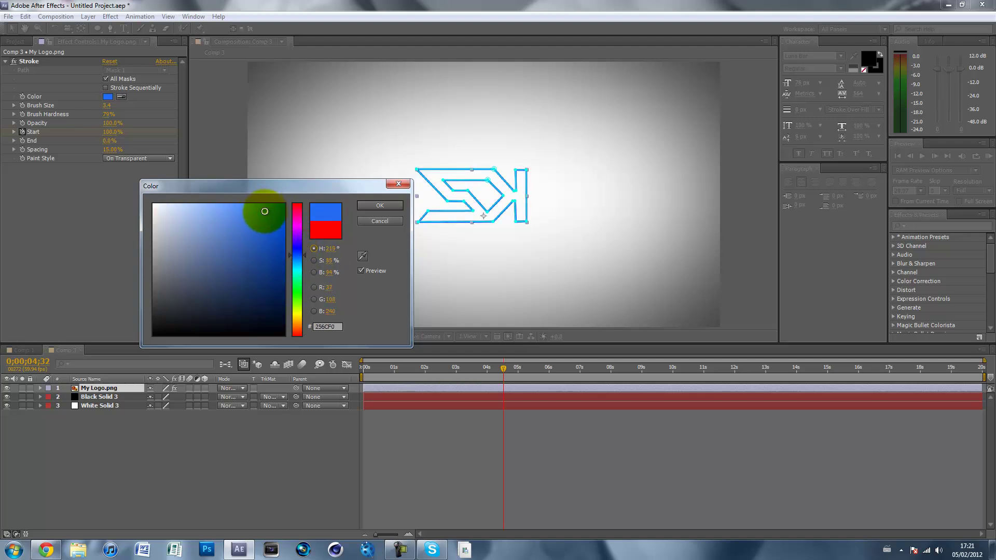
click(378, 205)
click(318, 240)
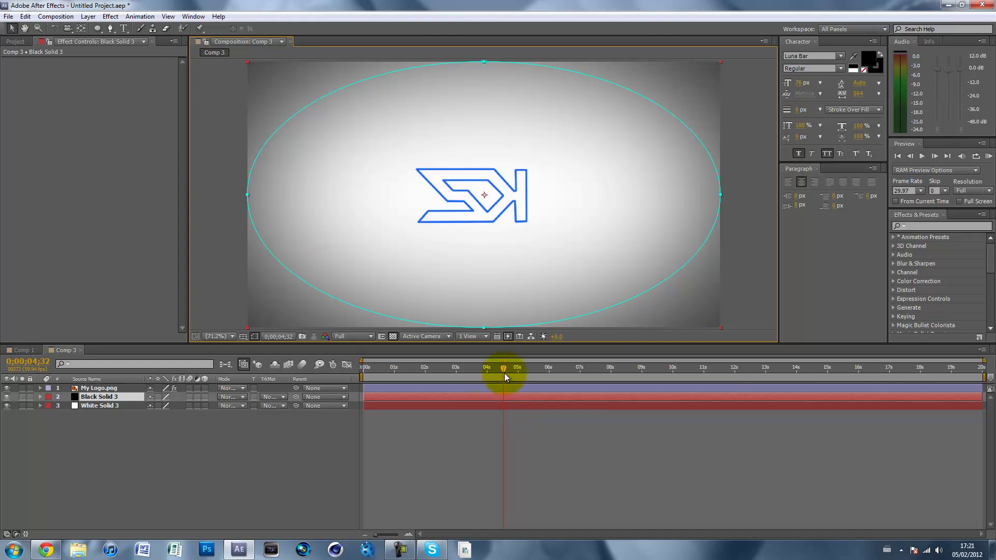
click(216, 266)
drag(477, 373, 514, 367)
- Switch to Comp 1 and delete its existing SUBZ text layer, leaving only the background solids
click(35, 350)
click(24, 350)
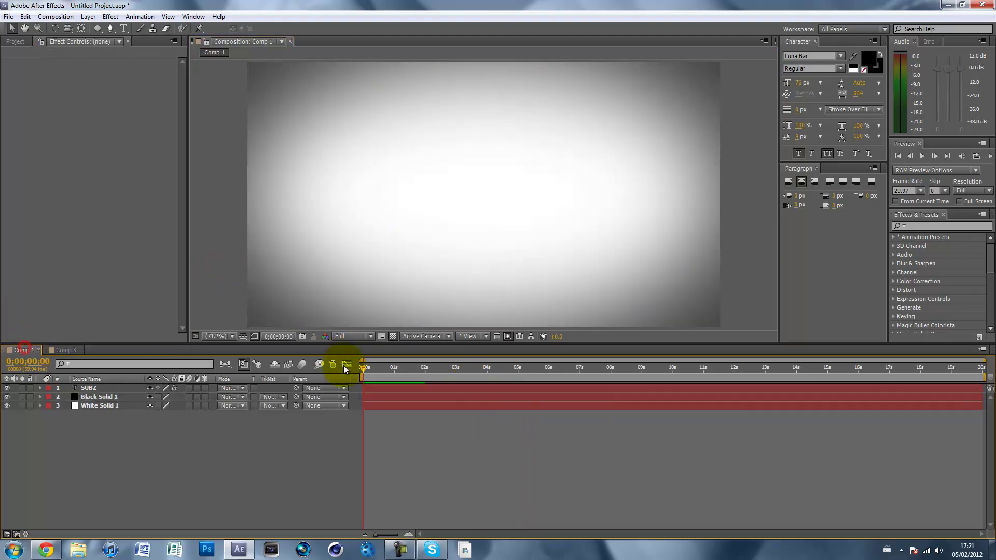
mouse_move(363, 367)
mouse_down()
mouse_move(424, 369)
mouse_move(367, 369)
mouse_move(425, 384)
mouse_move(371, 382)
mouse_move(280, 442)
mouse_up()
click(390, 553)
click(390, 553)
click(84, 388)
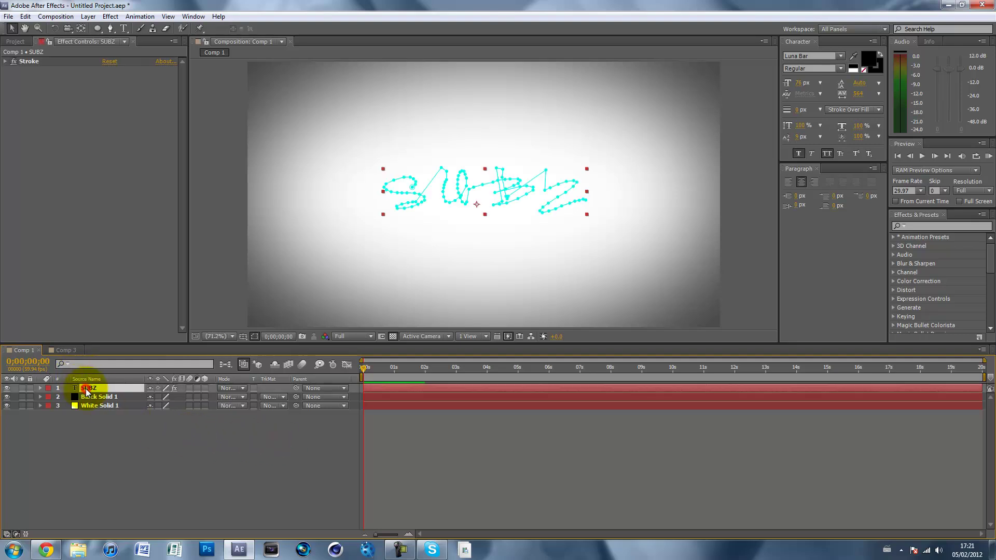
key(Delete)
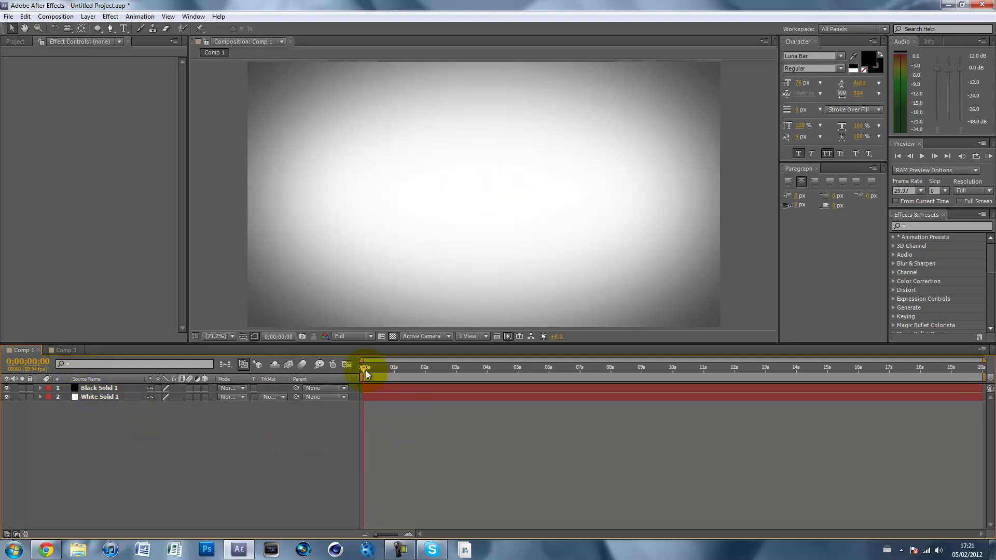
drag(380, 374, 273, 368)
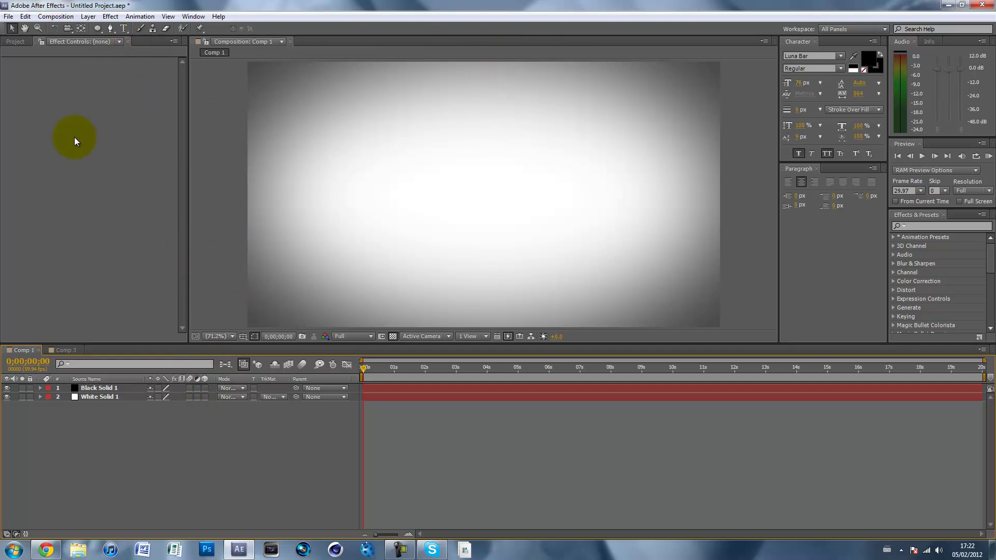
- Add a text layer reading SUBZ over the vignette background in Comp 1
click(124, 28)
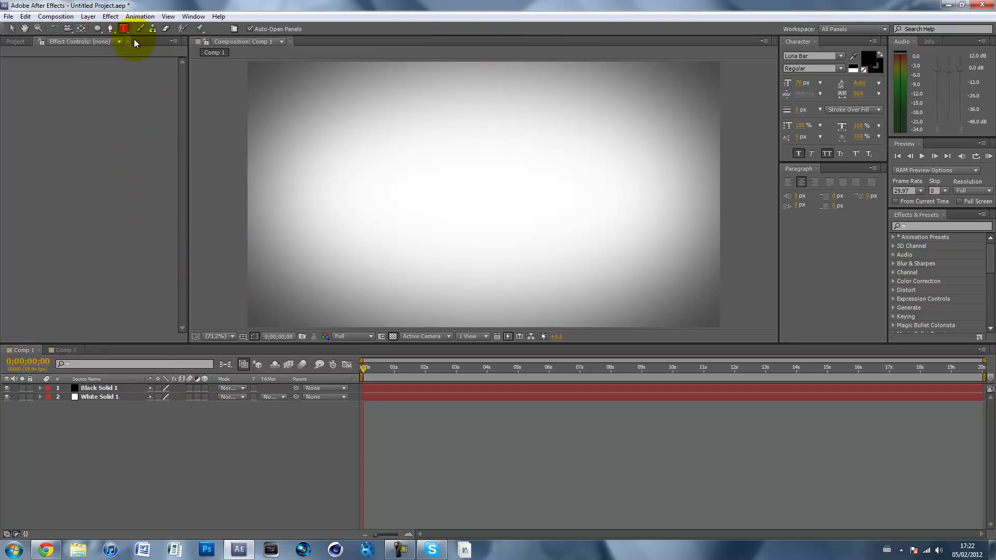
click(401, 170)
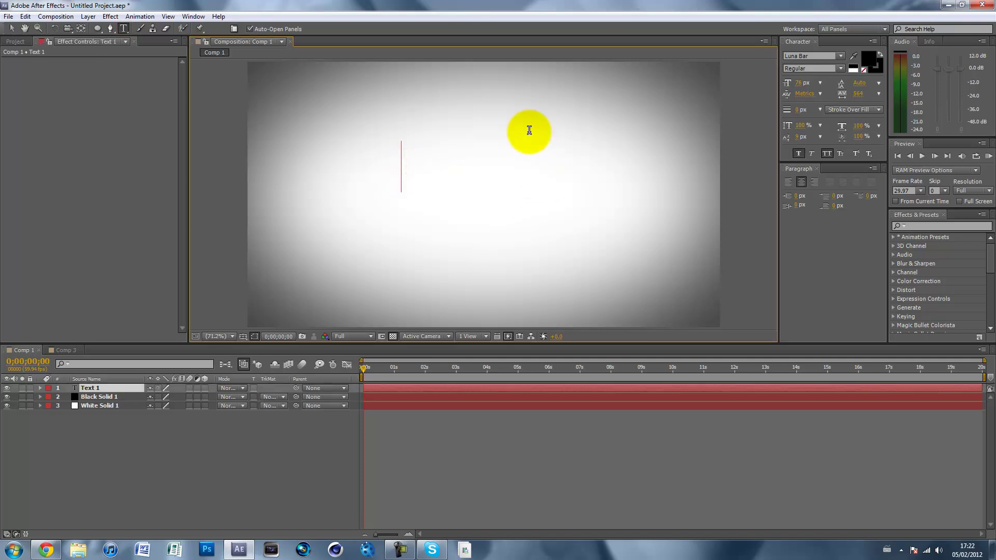
text(SUBZ)
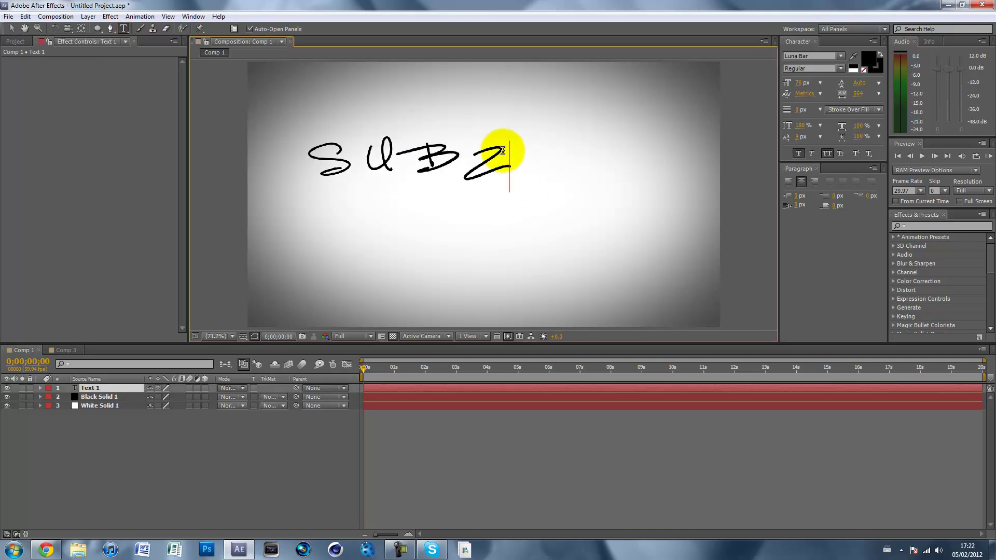
- Tighten the SUBZ text's tracking to 422 and move the text towards the centre of the frame
drag(508, 156, 254, 156)
right_click(254, 155)
click(451, 162)
drag(532, 160, 326, 160)
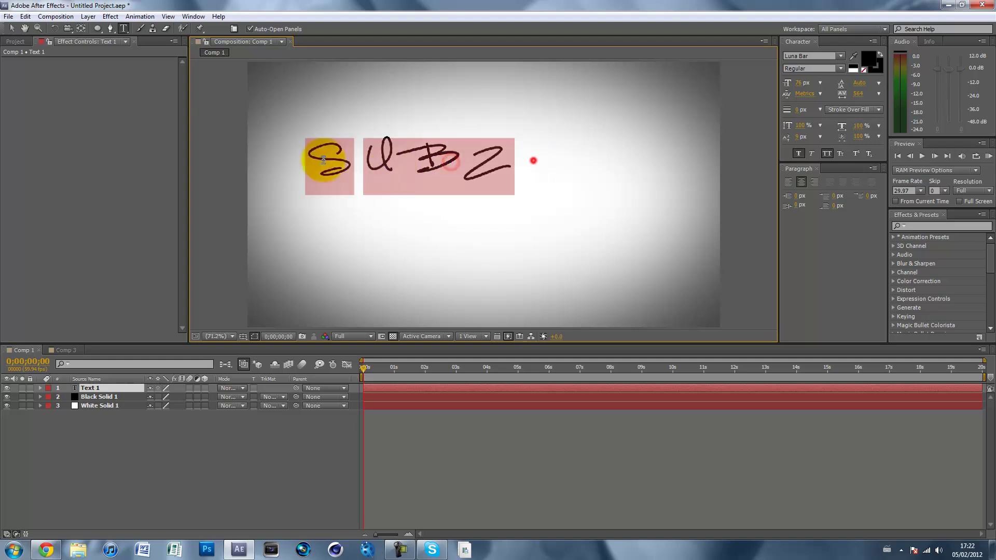
drag(859, 96, 856, 178)
click(576, 164)
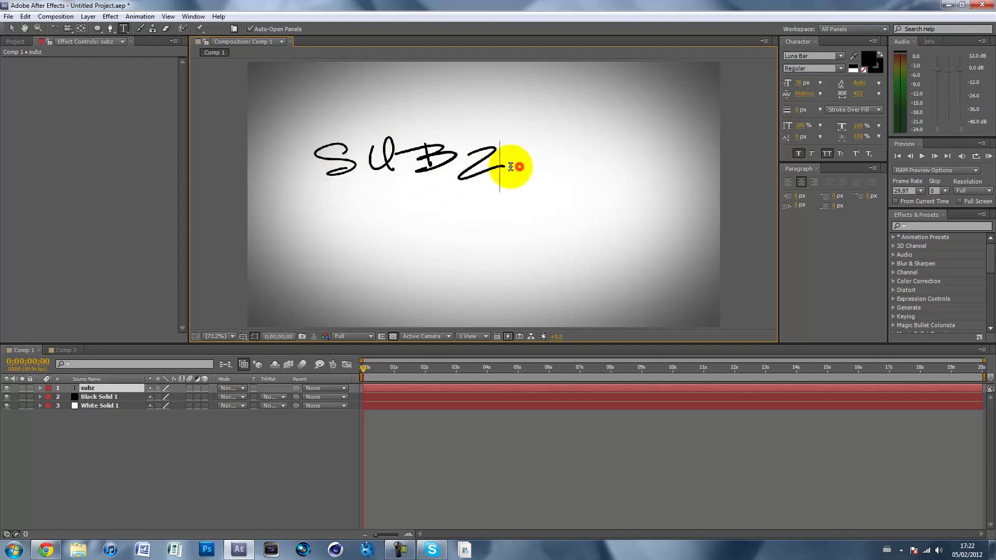
drag(429, 239, 479, 263)
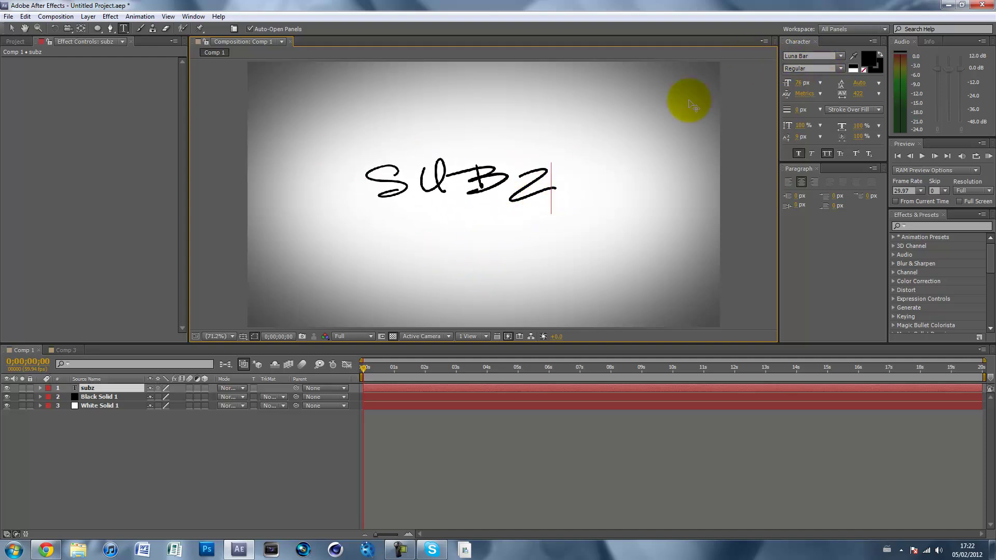
- Try the fonts Palace Script MT and Perfect Dark (BRK) on the SUBZ text, and return it to Luna Bar
drag(545, 177, 274, 154)
click(825, 55)
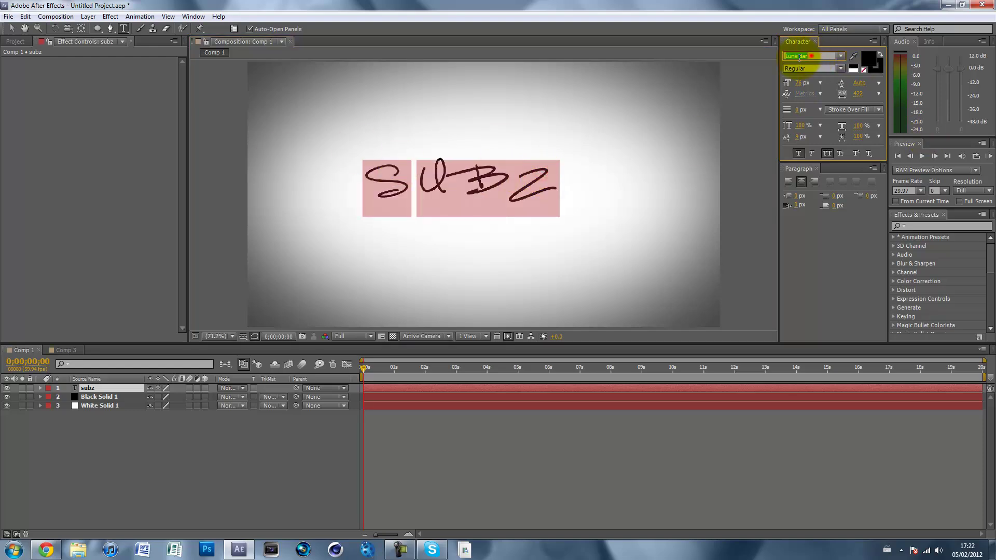
text(Pal)
key(Return)
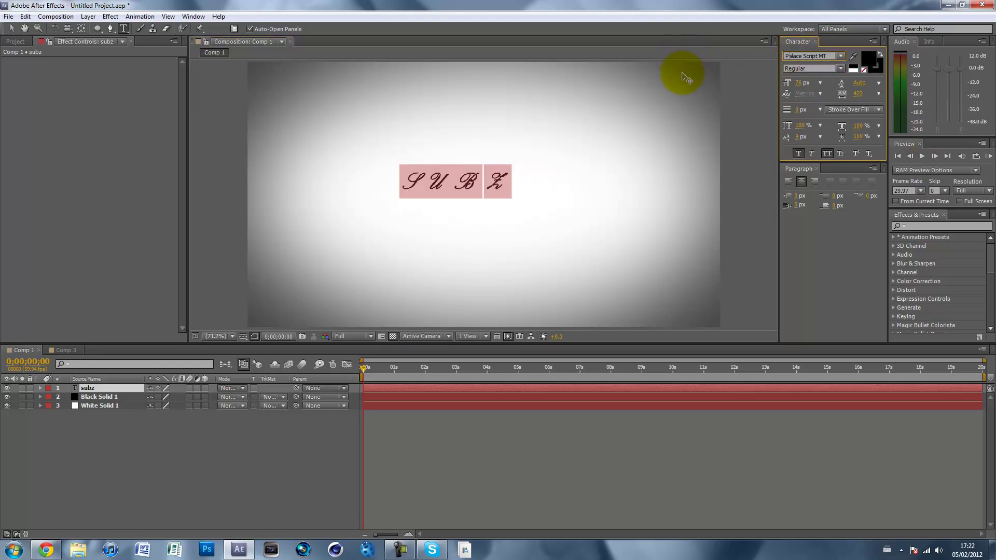
text(Perf)
key(Return)
click(687, 99)
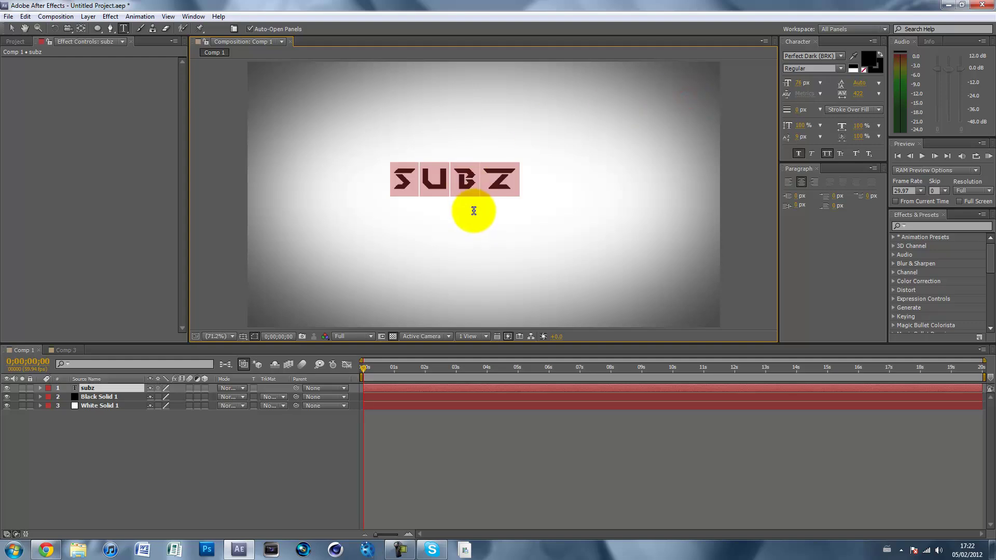
click(832, 56)
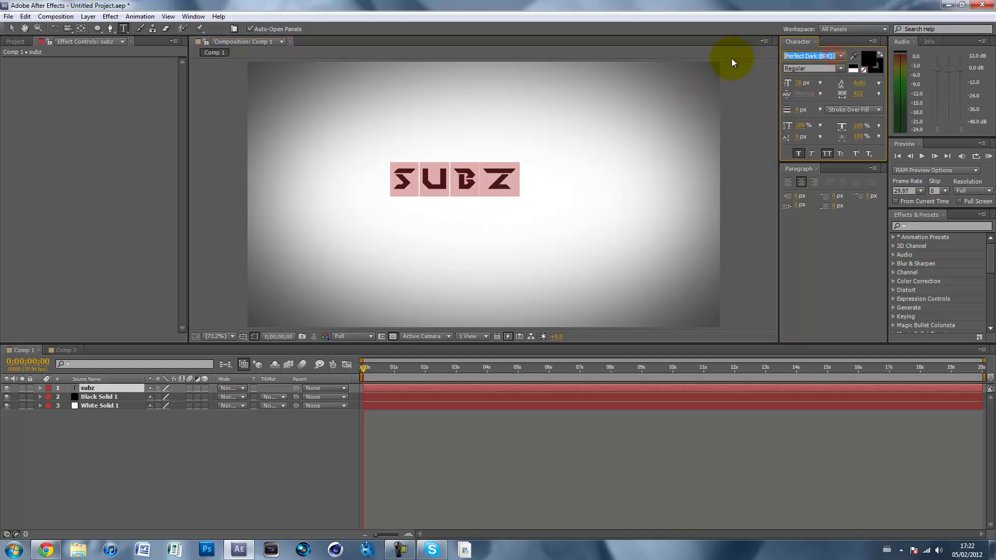
text(Lun)
key(Return)
click(741, 65)
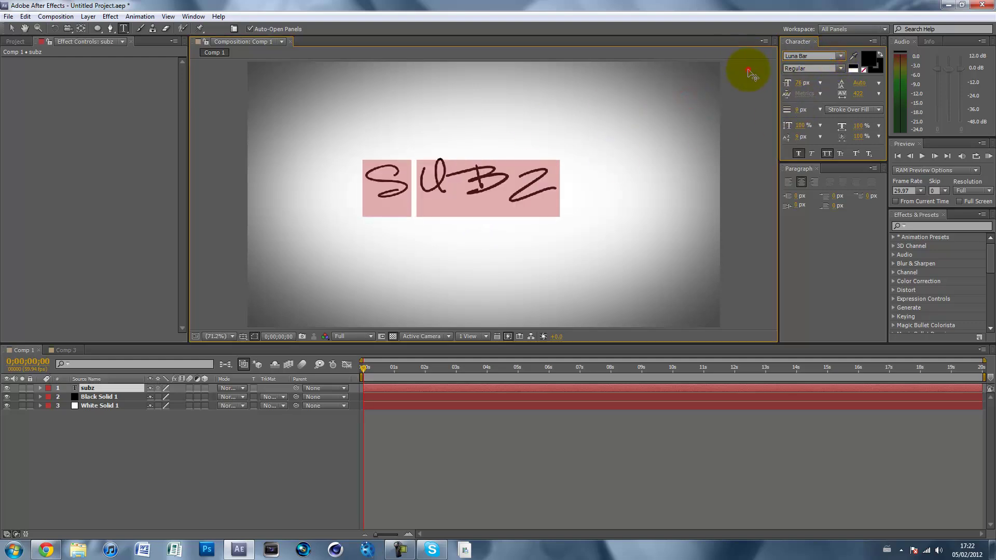
click(565, 194)
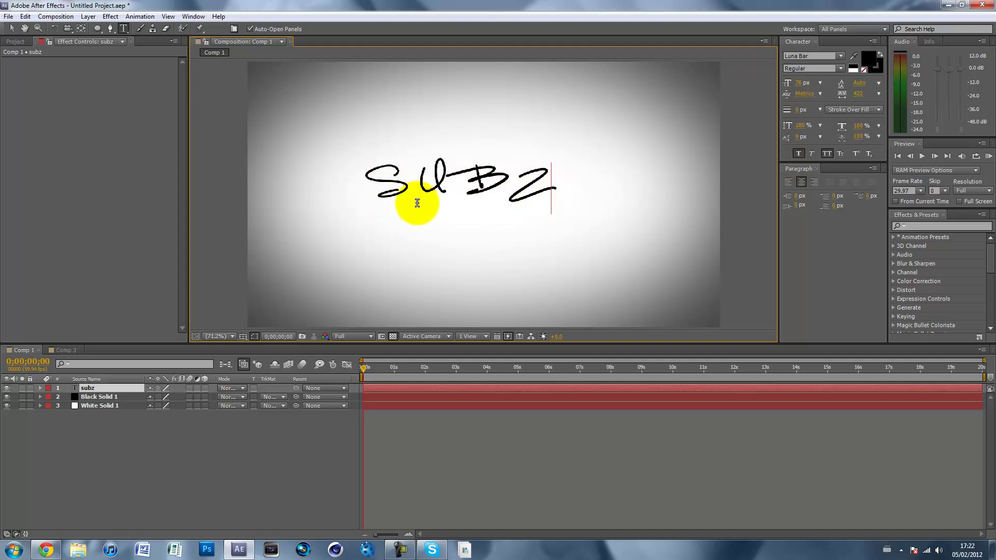
- Nudge the SUBZ text slightly right and down to centre it in the frame
key(Escape)
key(shift+Right)
key(shift+Right)
key(shift+Down)
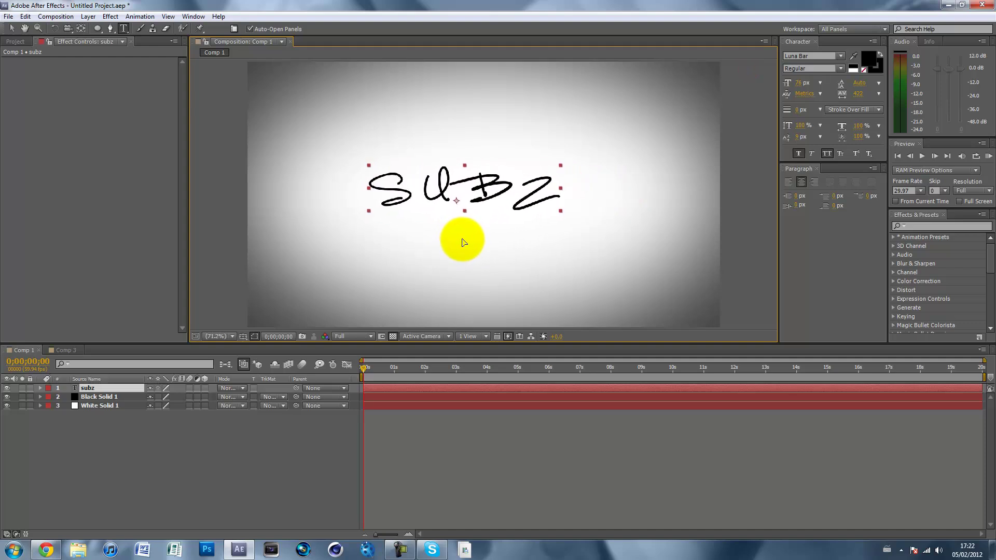
click(335, 146)
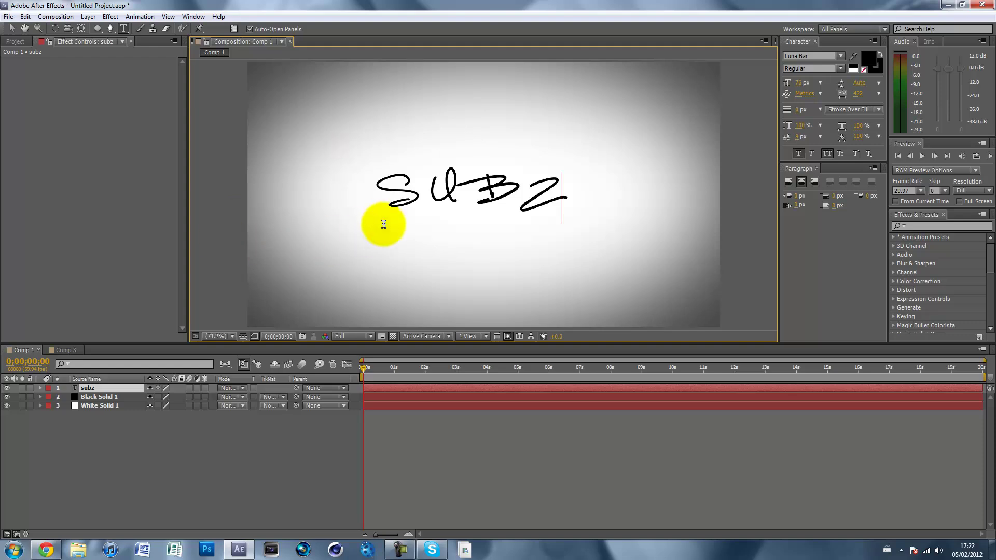
key(period)
key(period)
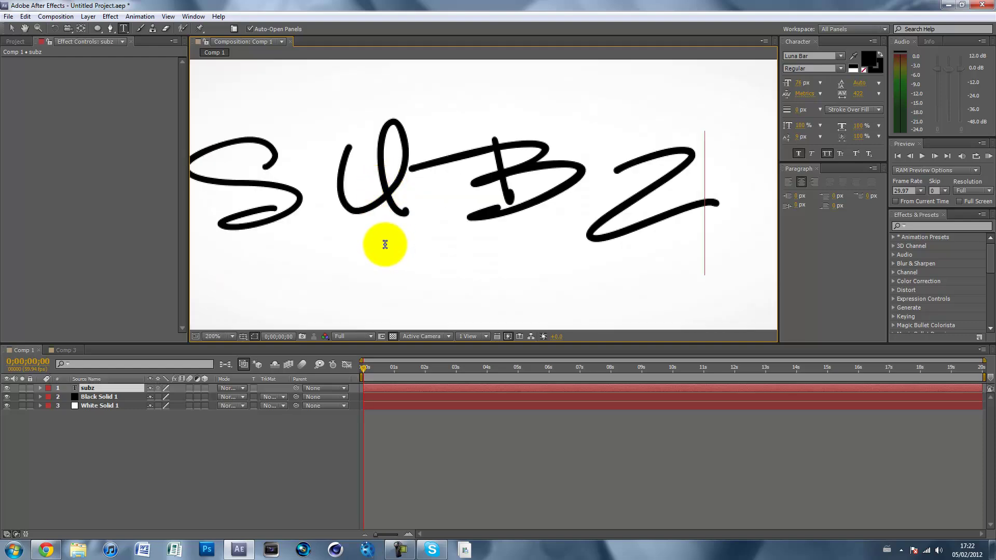
text(h)
click(367, 239)
text(h)
key(ctrl+z)
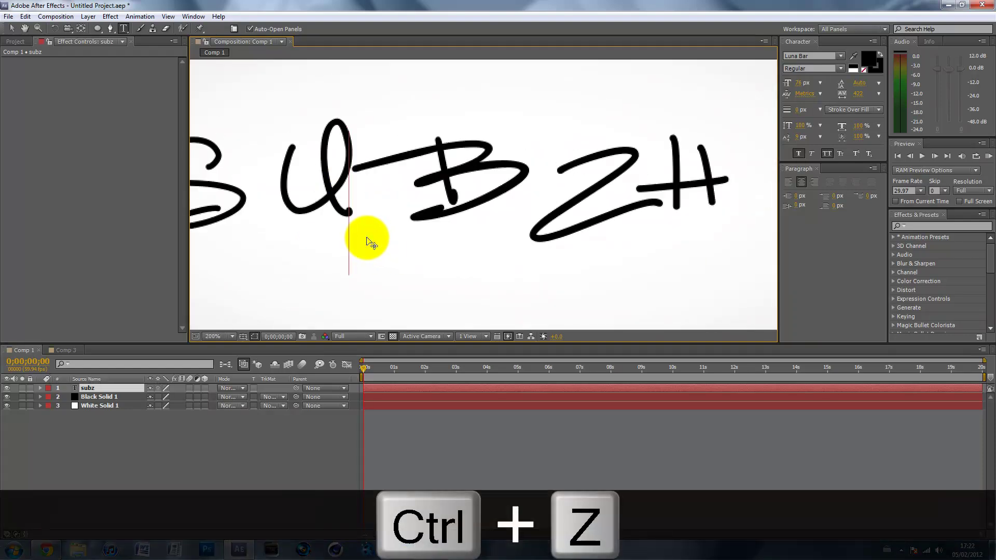
key(ctrl+z)
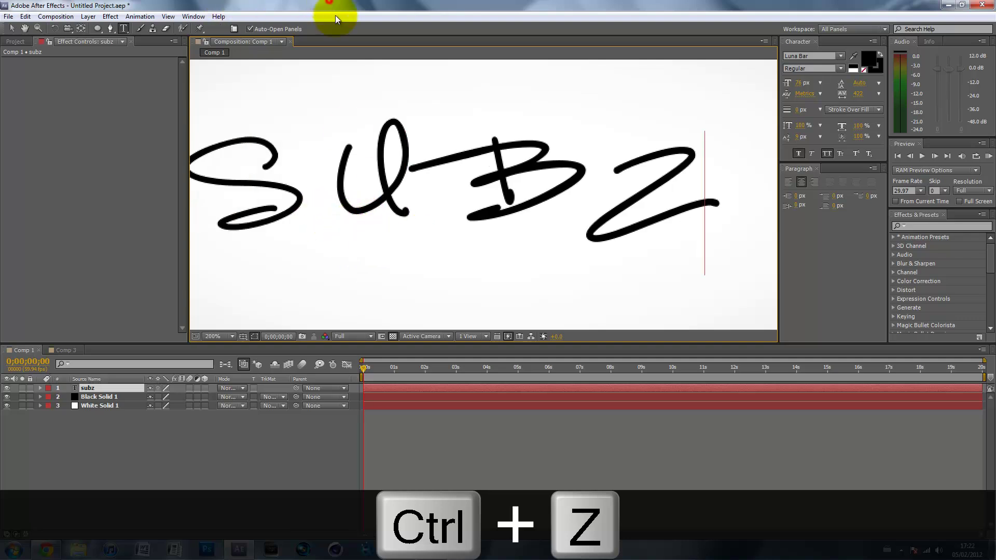
- On the subz text layer, start a Pen mask path tracing the S from its upper tip over the top curve to the left bend
click(24, 28)
drag(295, 147, 323, 128)
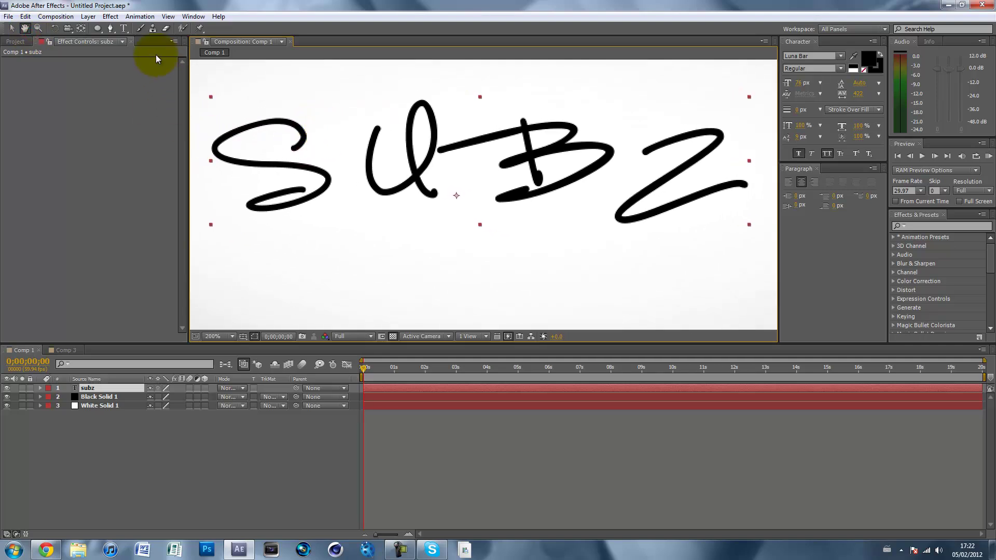
click(88, 442)
click(11, 28)
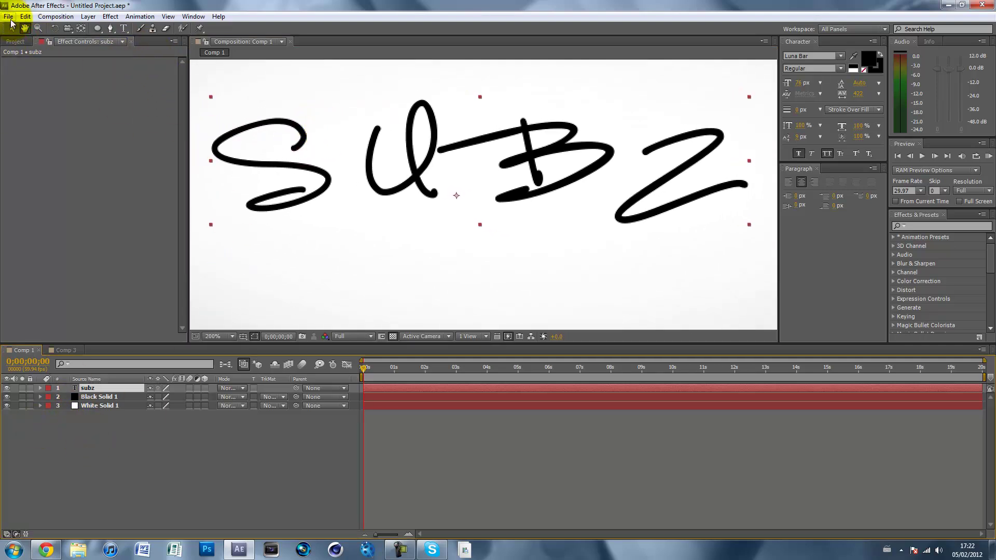
click(83, 388)
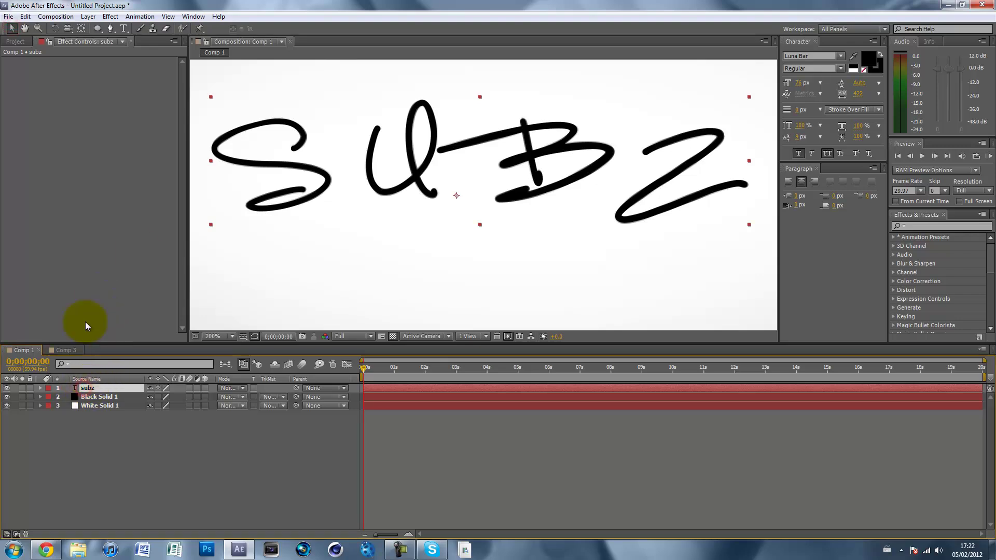
click(110, 28)
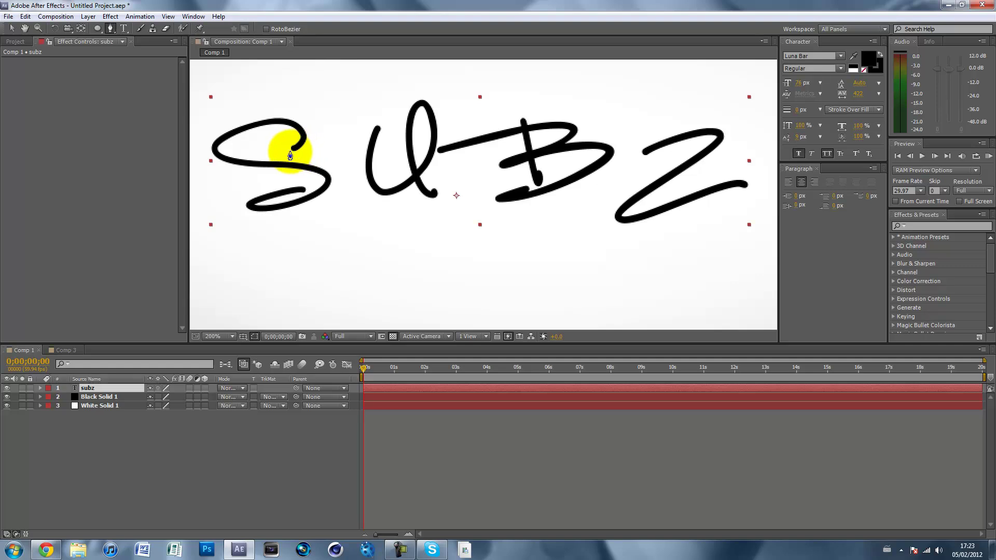
click(291, 150)
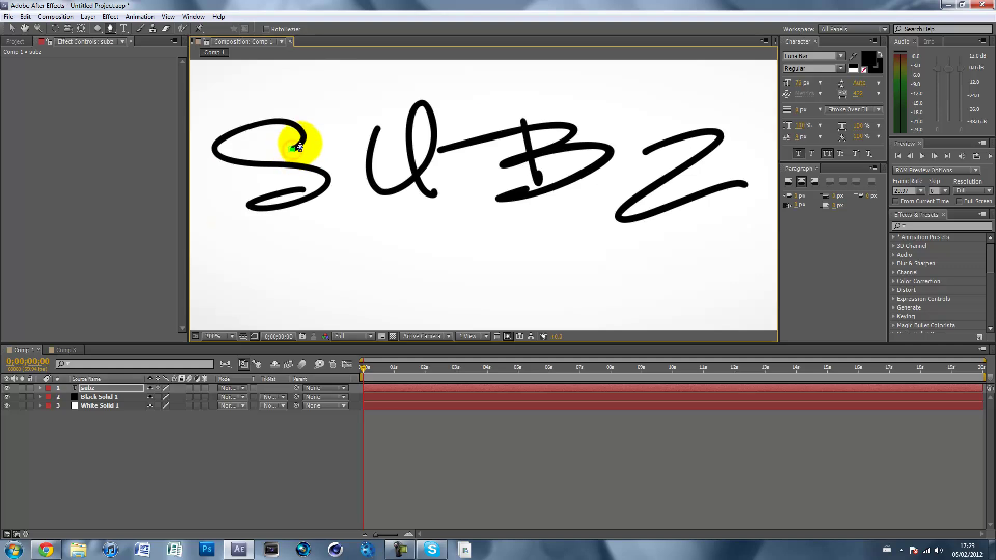
click(302, 141)
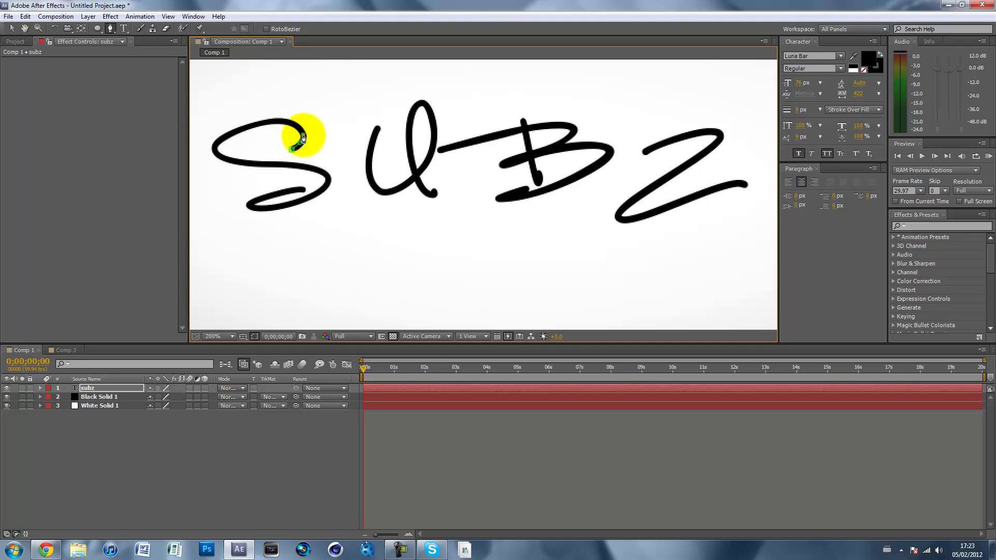
click(303, 135)
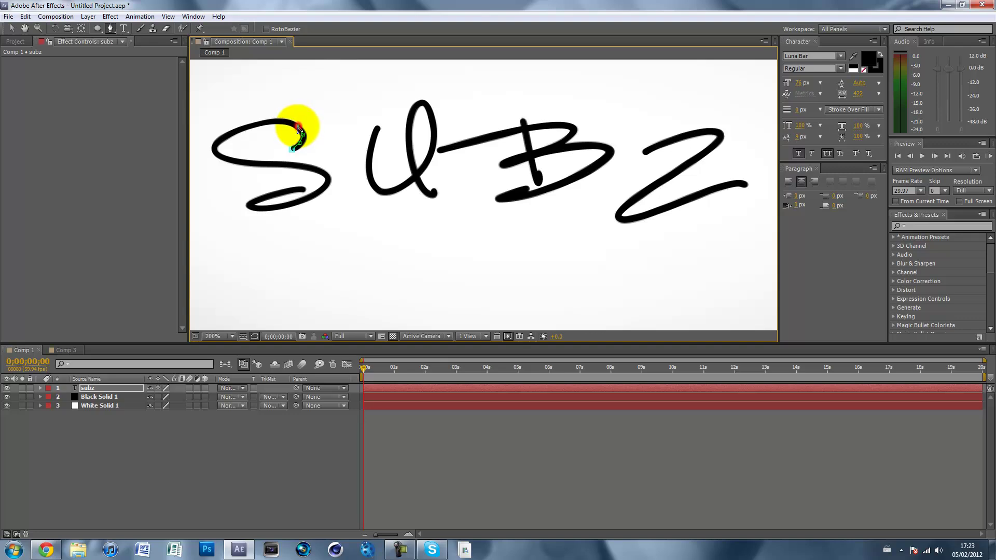
click(287, 122)
click(276, 120)
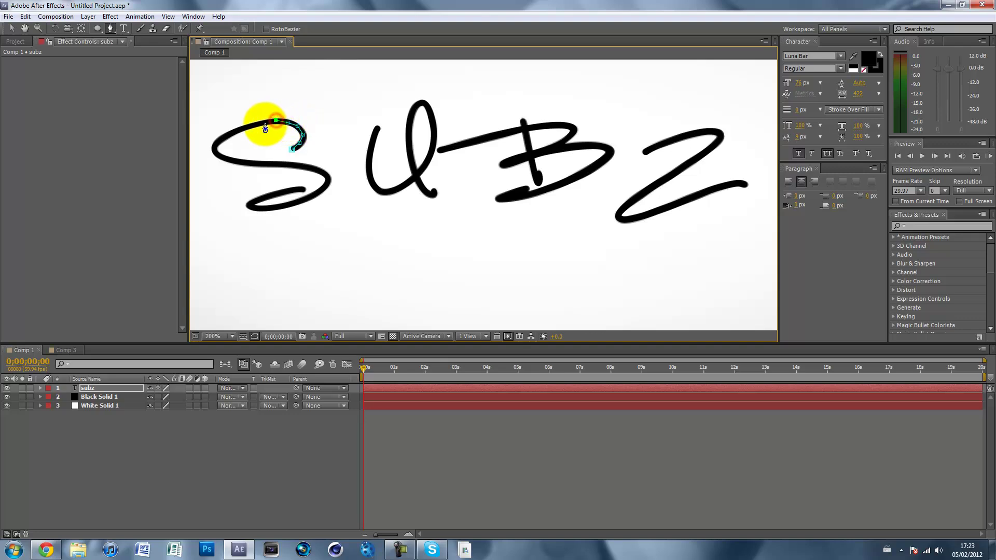
click(258, 124)
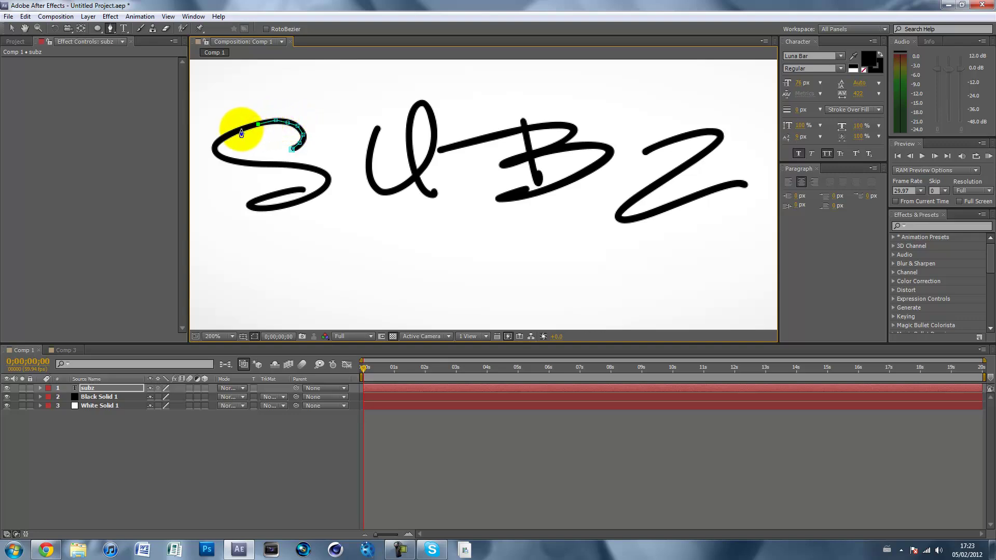
click(240, 128)
click(228, 134)
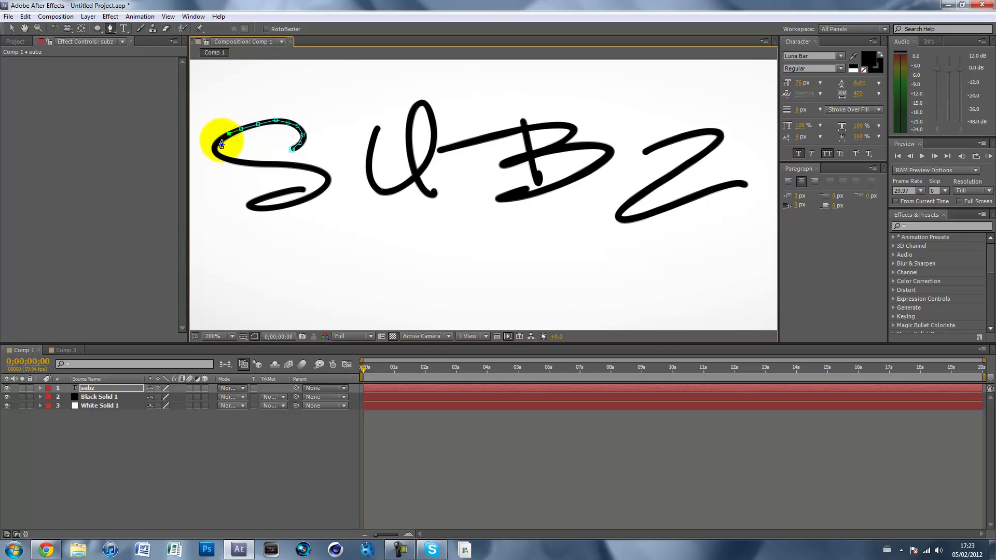
click(222, 140)
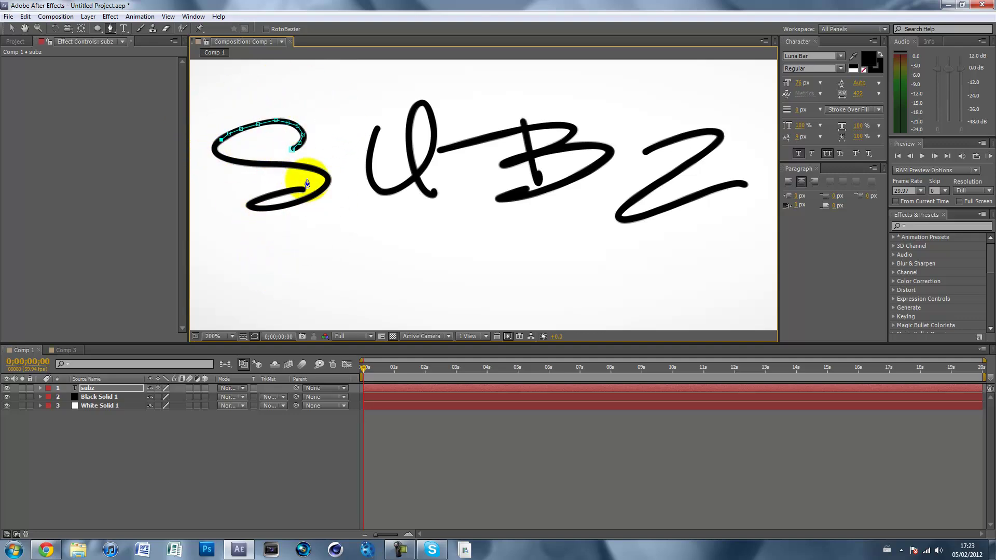
- Continue the Pen path around the S's left bend and along its middle stroke to the right bend
click(216, 154)
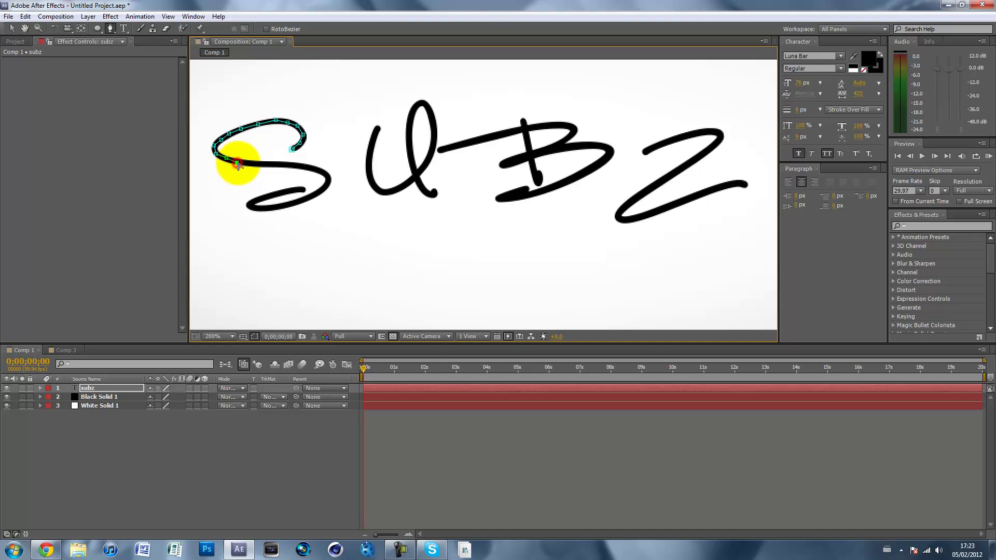
click(247, 163)
click(260, 165)
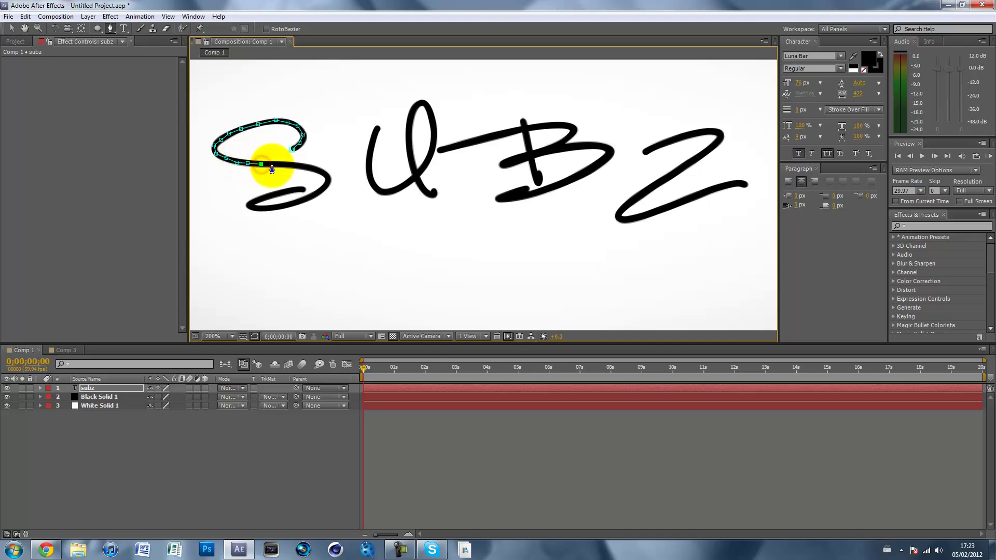
click(274, 166)
click(310, 167)
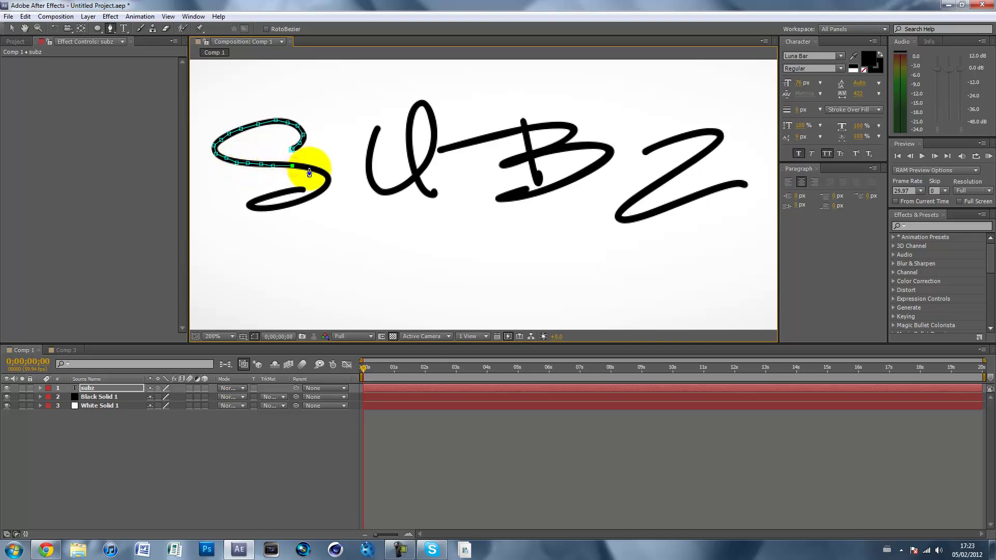
click(322, 172)
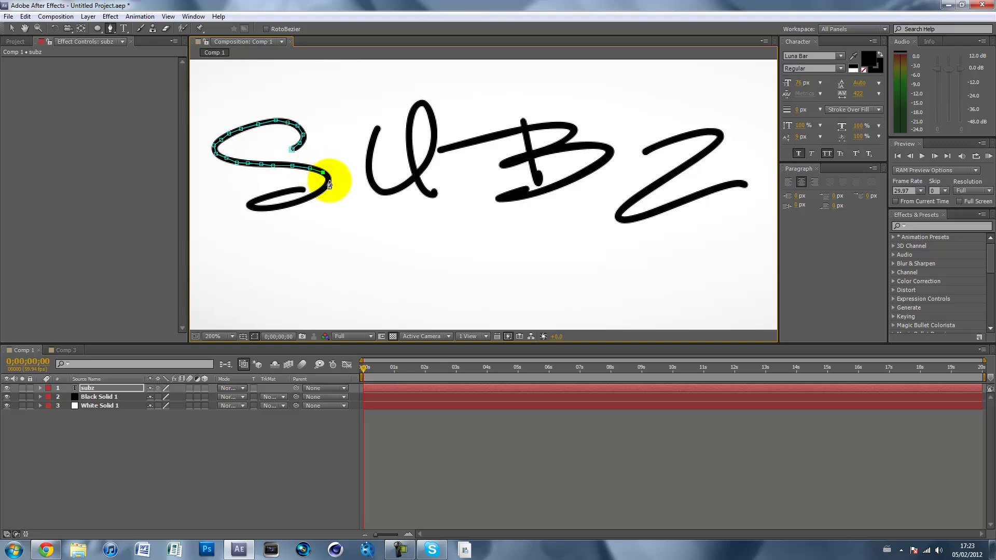
- Trace the S's right bend and lower stroke back to its lower-left tip
click(330, 179)
click(321, 190)
click(311, 194)
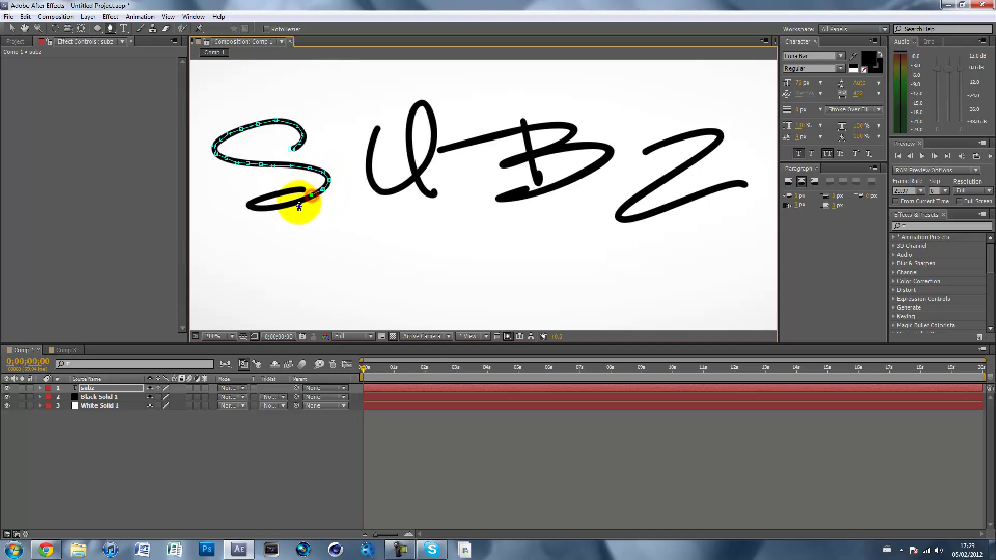
click(293, 202)
click(272, 208)
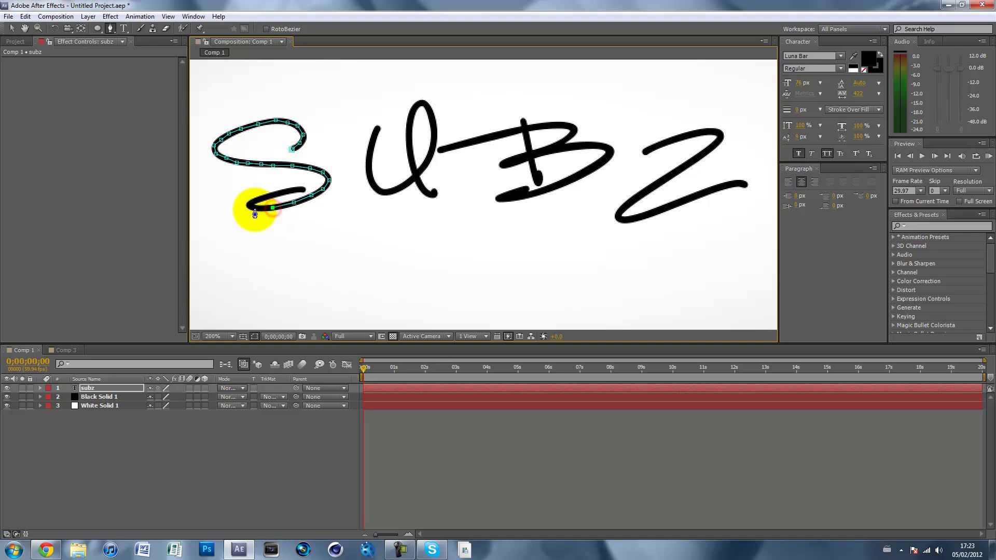
click(252, 206)
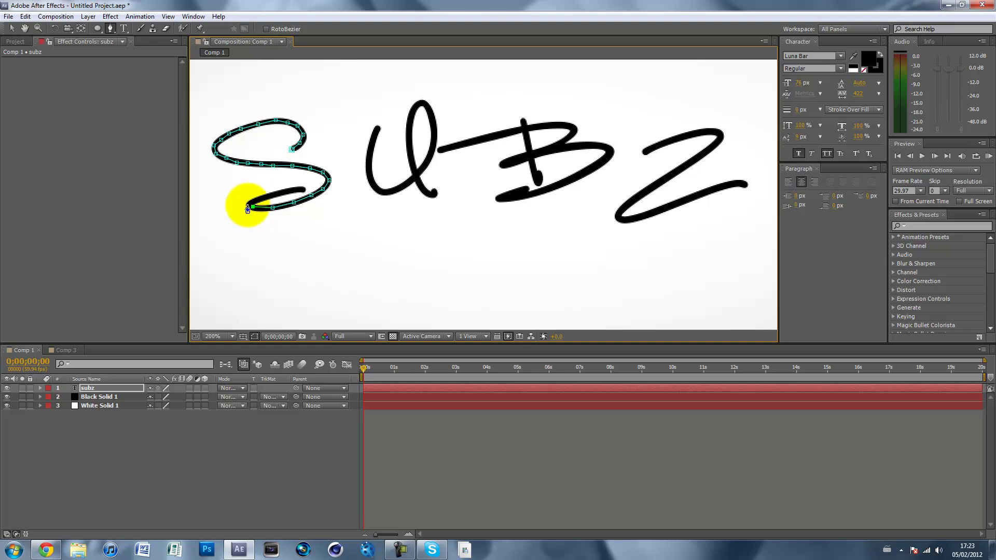
- Finish tracing the S around its lower-left tip and along the short end stroke
key(period)
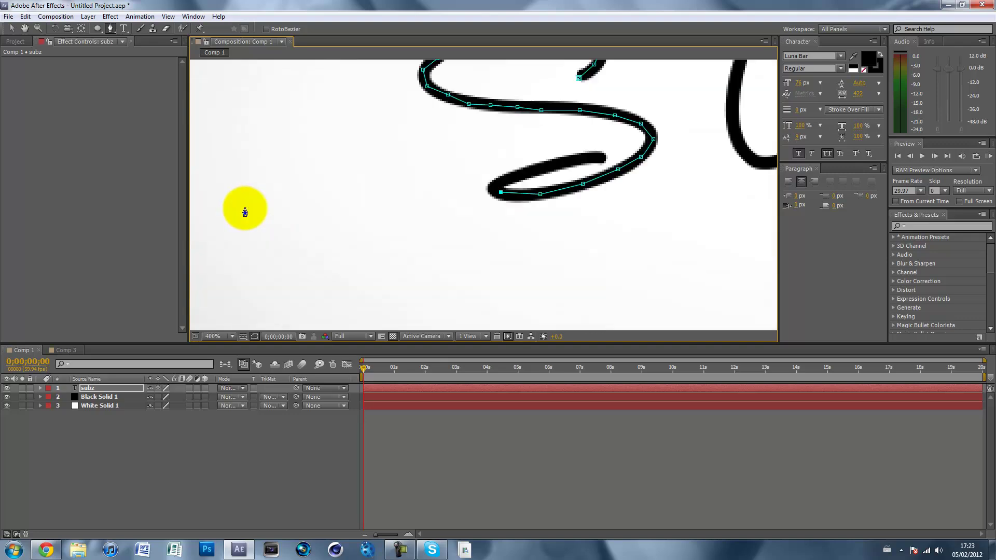
click(496, 182)
click(518, 175)
click(552, 165)
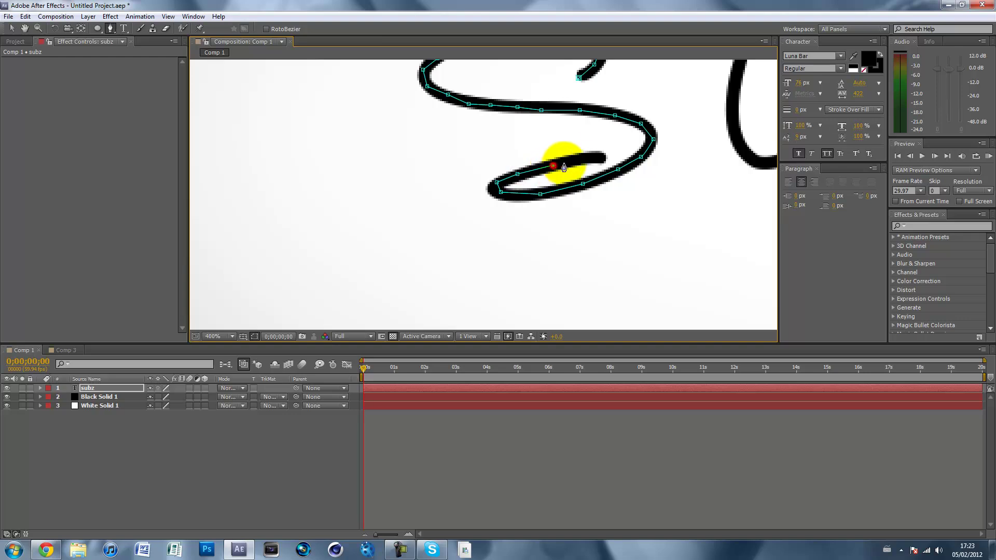
scroll(604, 161, down, 2)
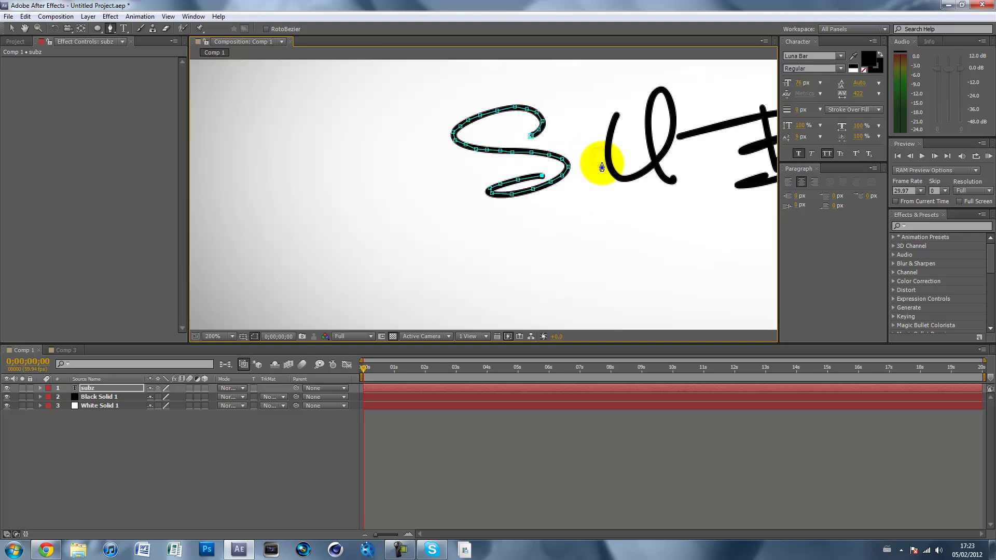
- Carry the same path from the end of the S up over the gap and down to the upper tip of the U's left stroke
scroll(556, 178, down, 2)
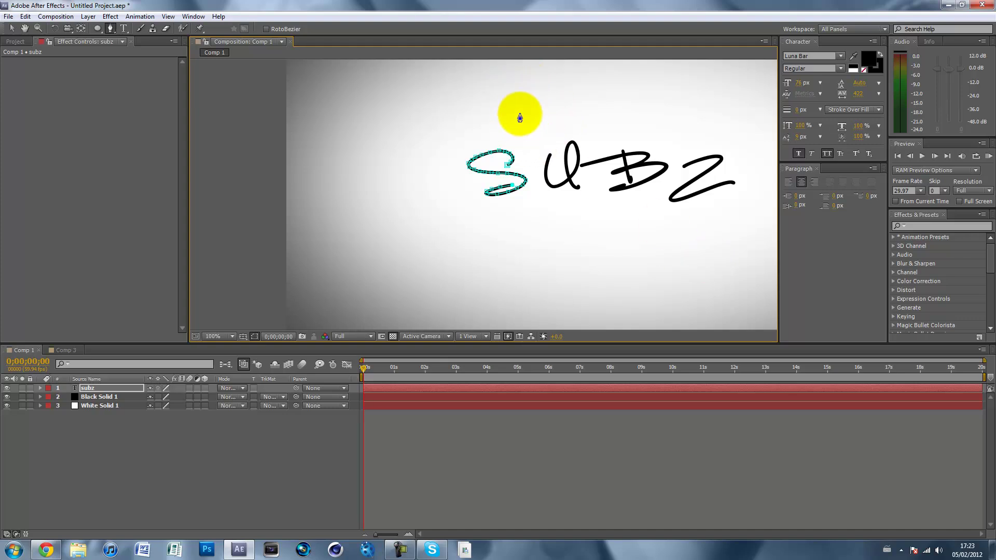
click(540, 105)
click(550, 129)
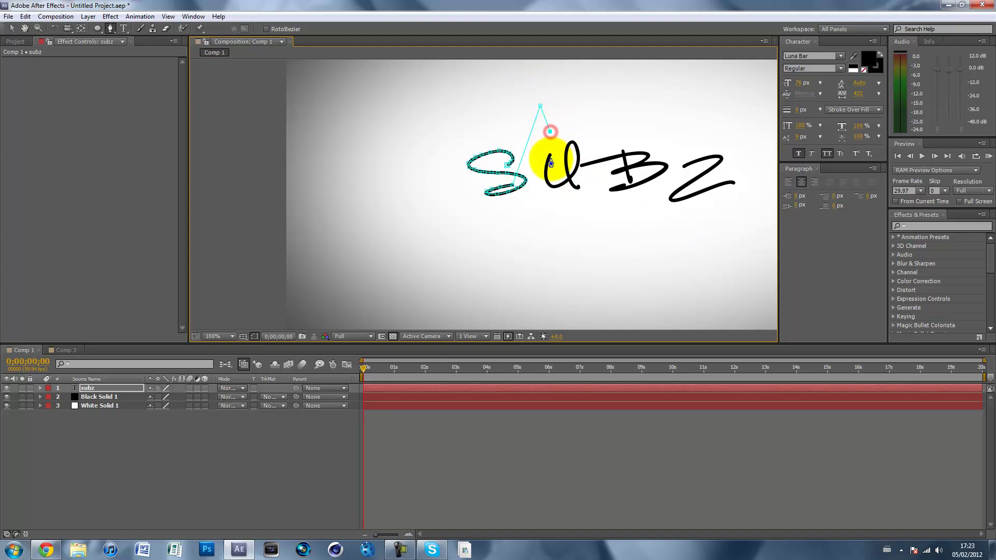
scroll(544, 160, down, 2)
scroll(400, 240, up, 2)
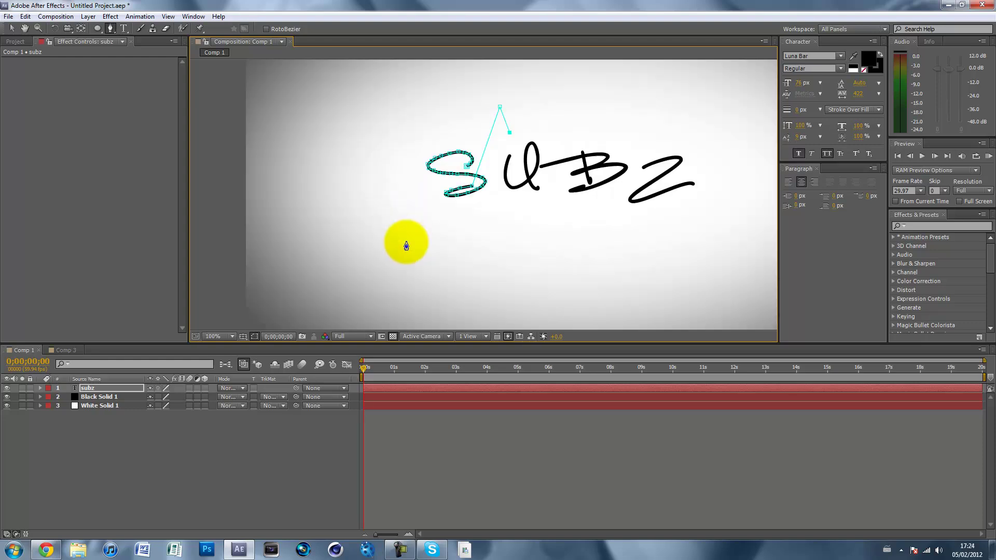
scroll(516, 163, up, 2)
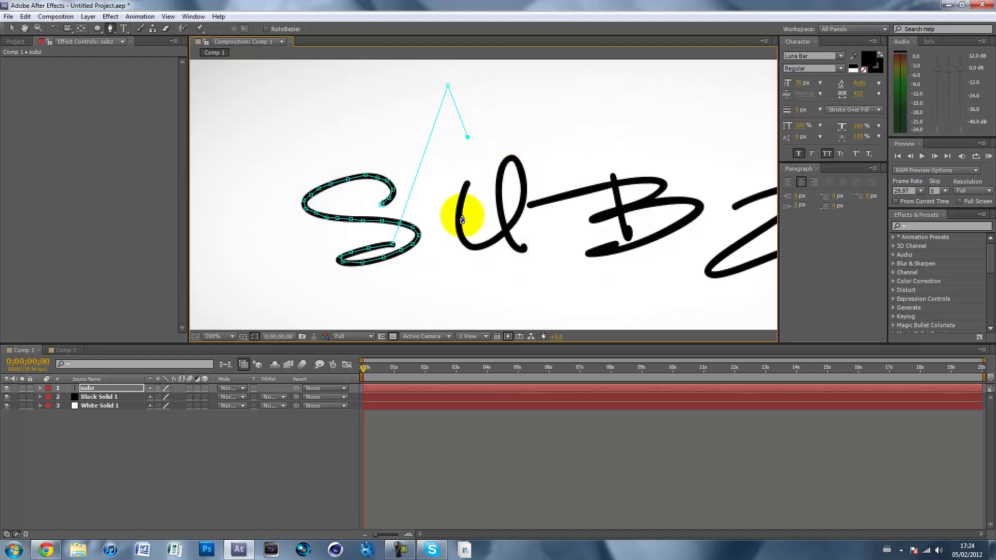
click(469, 169)
click(467, 185)
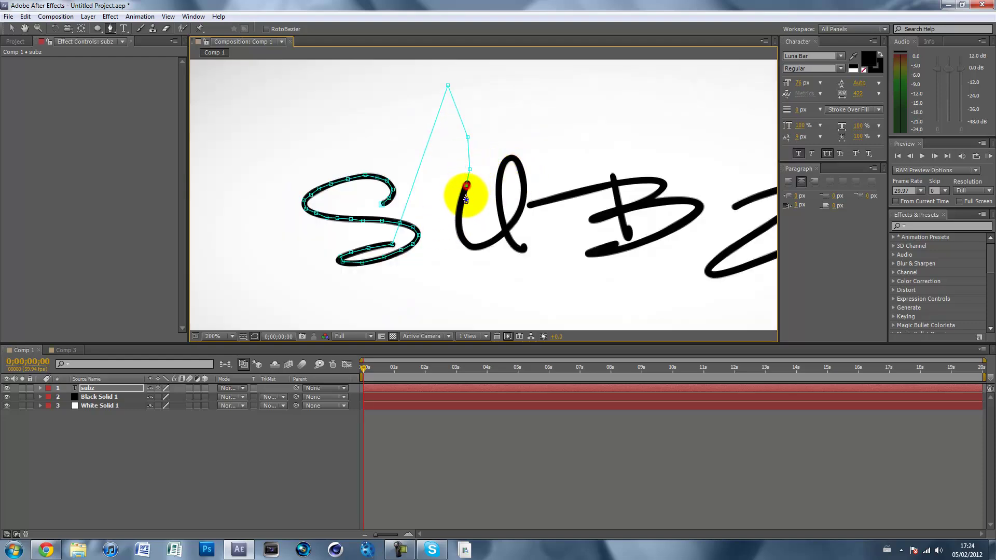
- Trace the U down its left stroke, around the bottom curve and up the right side of its loop
click(458, 222)
click(461, 237)
click(472, 247)
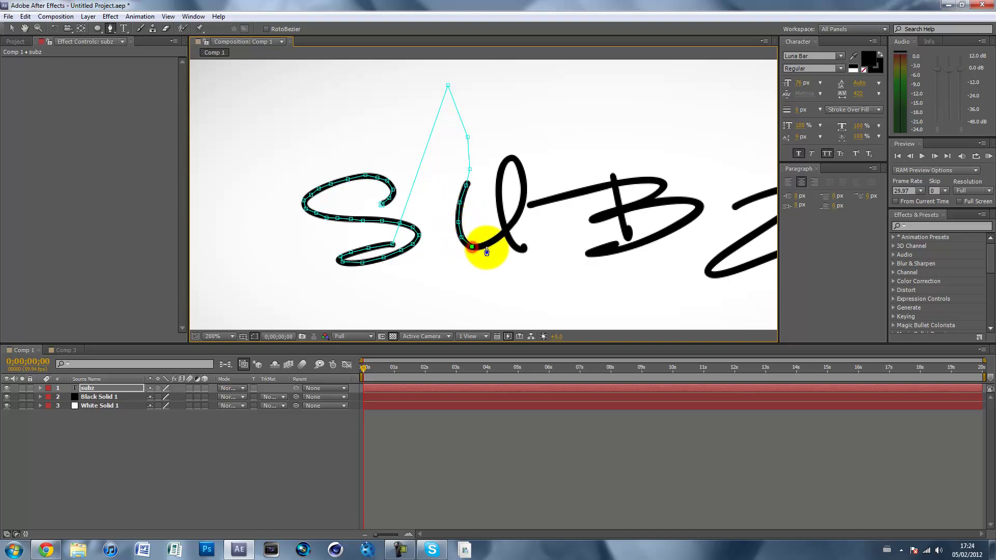
click(494, 240)
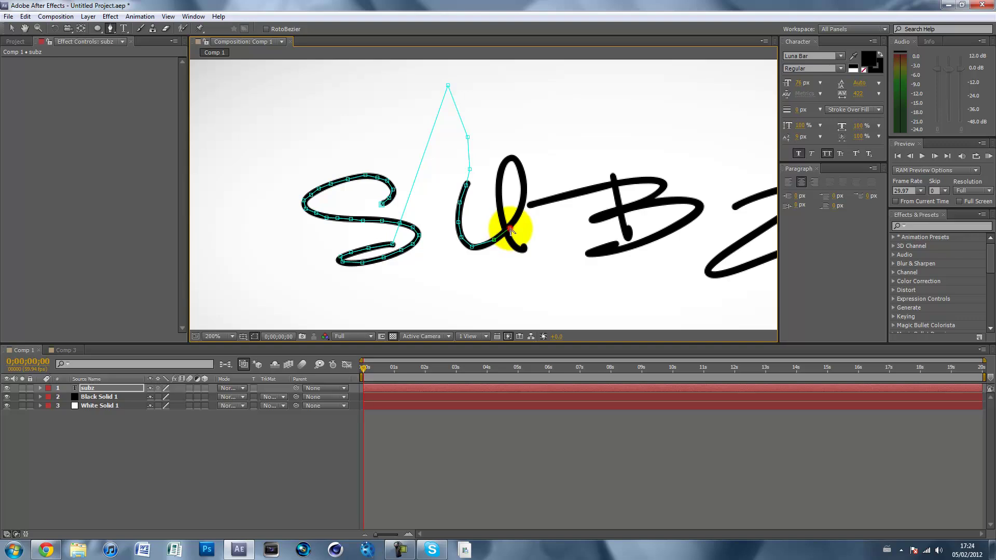
click(510, 229)
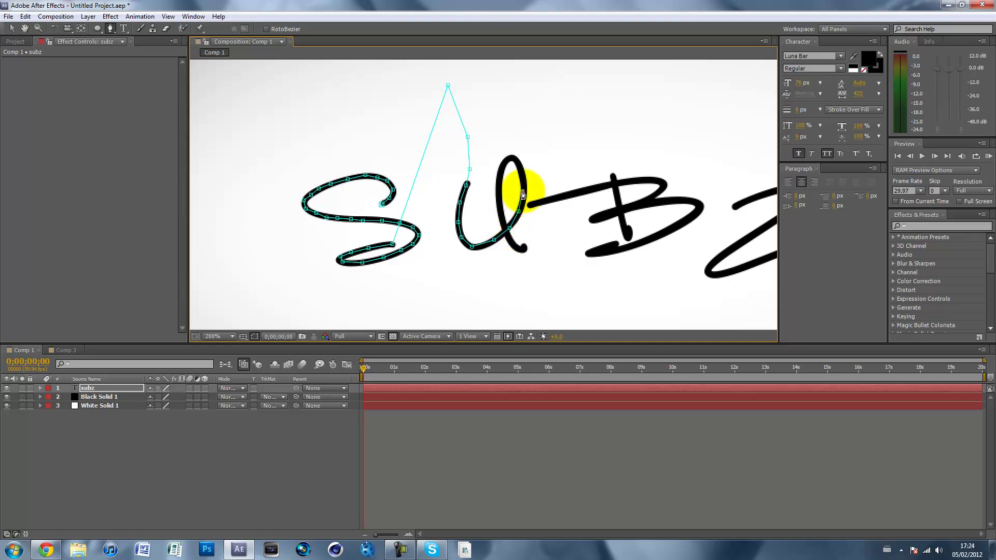
click(522, 192)
click(523, 177)
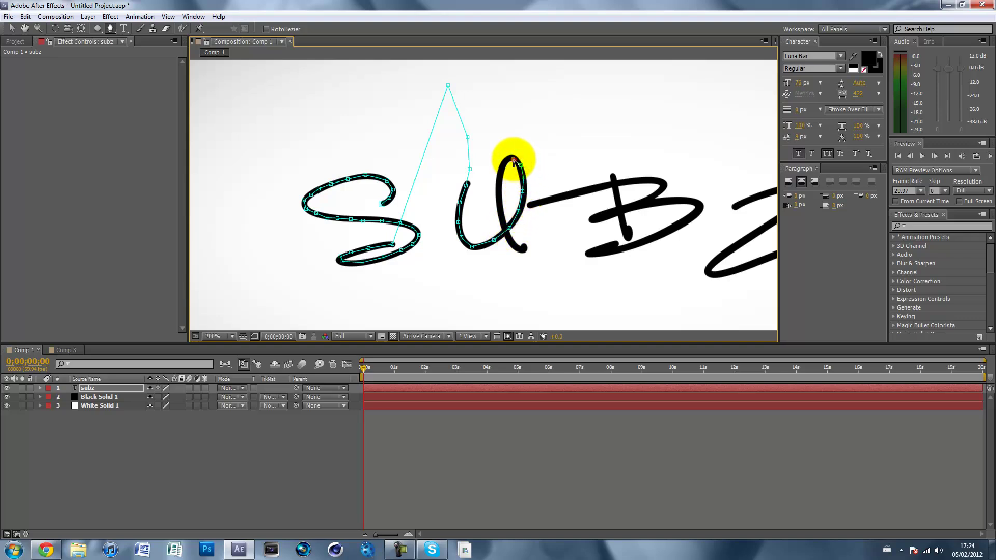
- Trace the U's loop down to the end of its tail and continue the path onto the start of the B's stroke
click(500, 175)
click(499, 192)
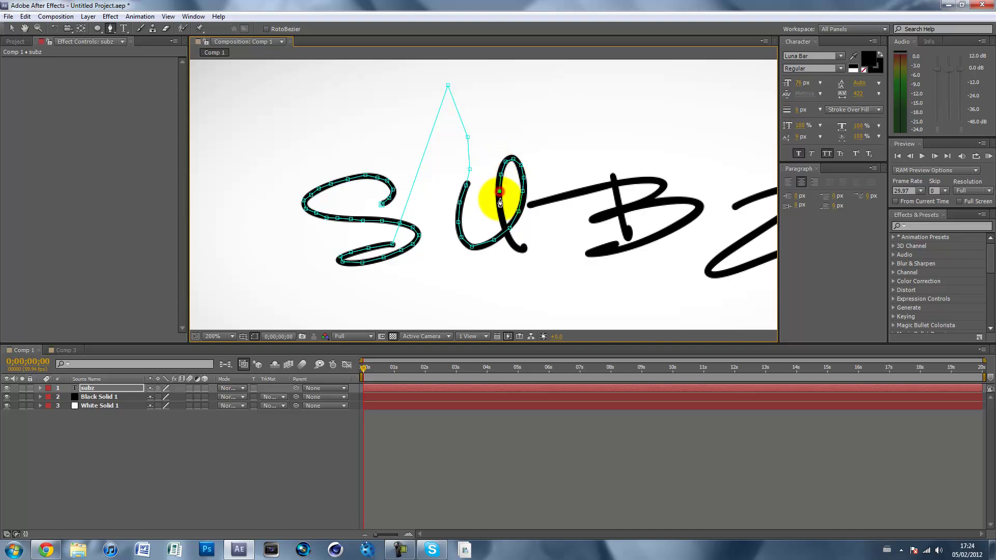
click(500, 205)
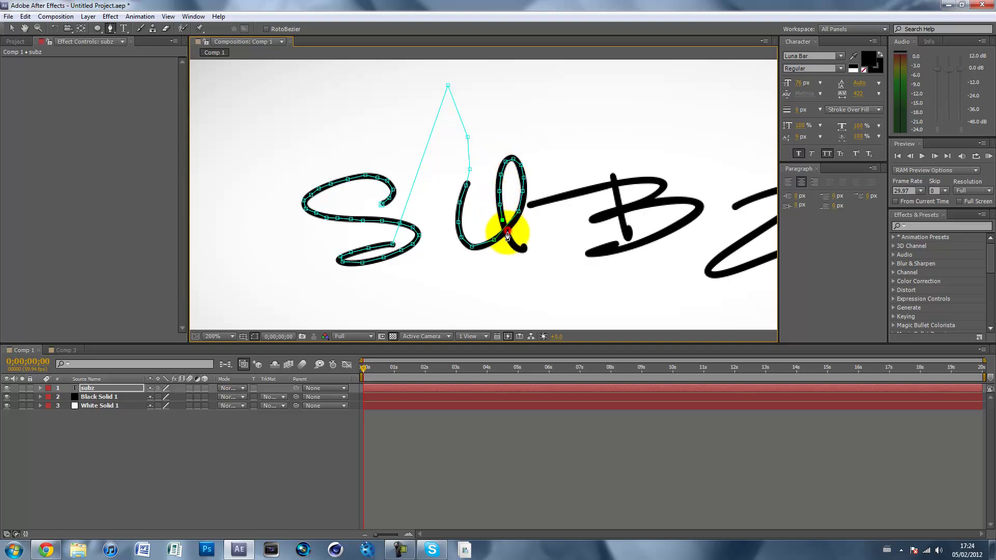
key(ctrl+z)
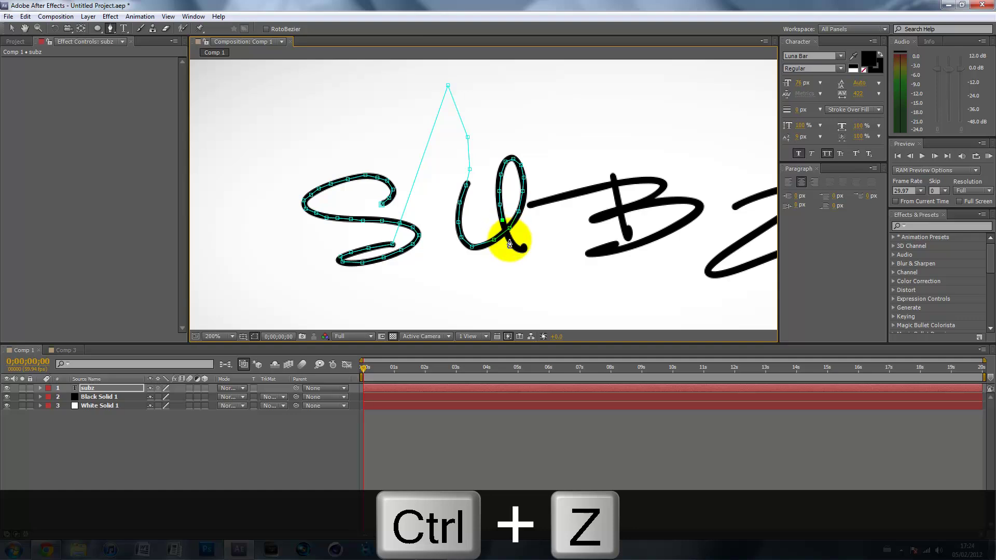
click(511, 240)
click(524, 249)
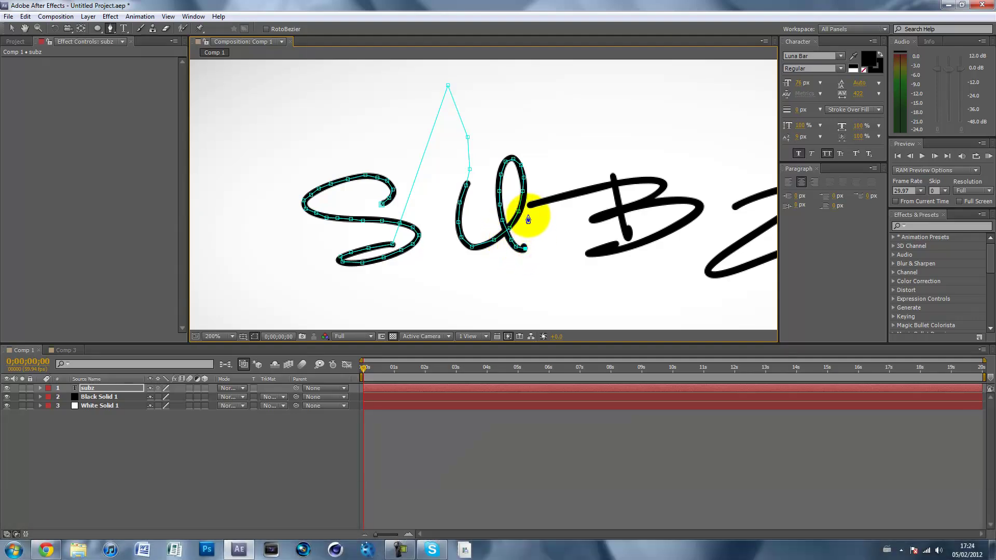
click(542, 203)
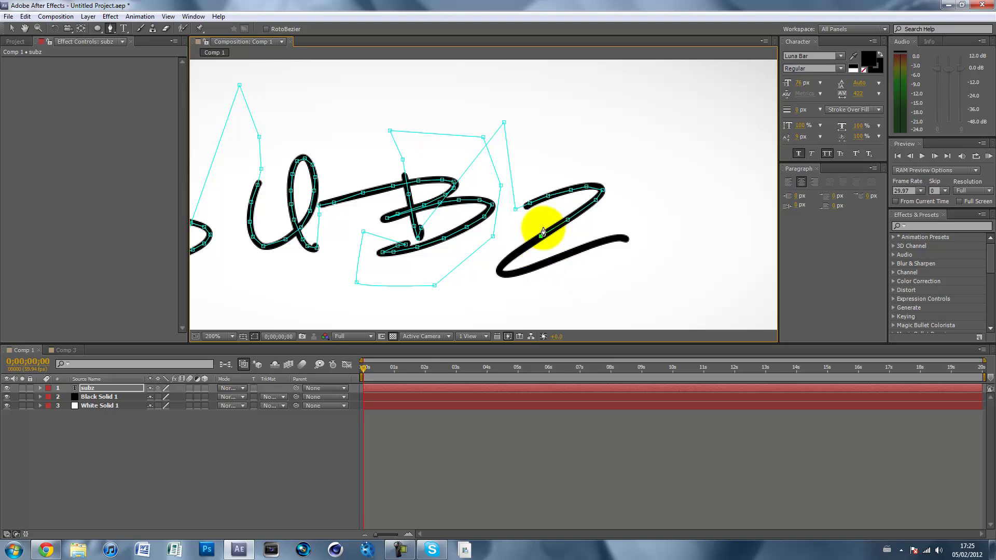
- Continue the mask path down the Z's diagonal and around its lower-left bend, replacing the misplaced point at the bend
click(510, 257)
click(500, 267)
click(506, 275)
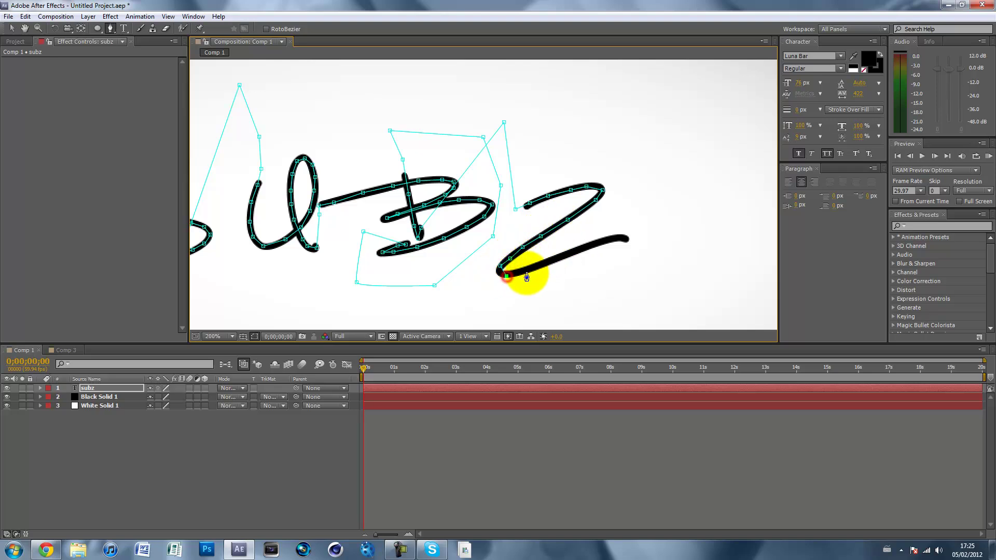
key(ctrl+z)
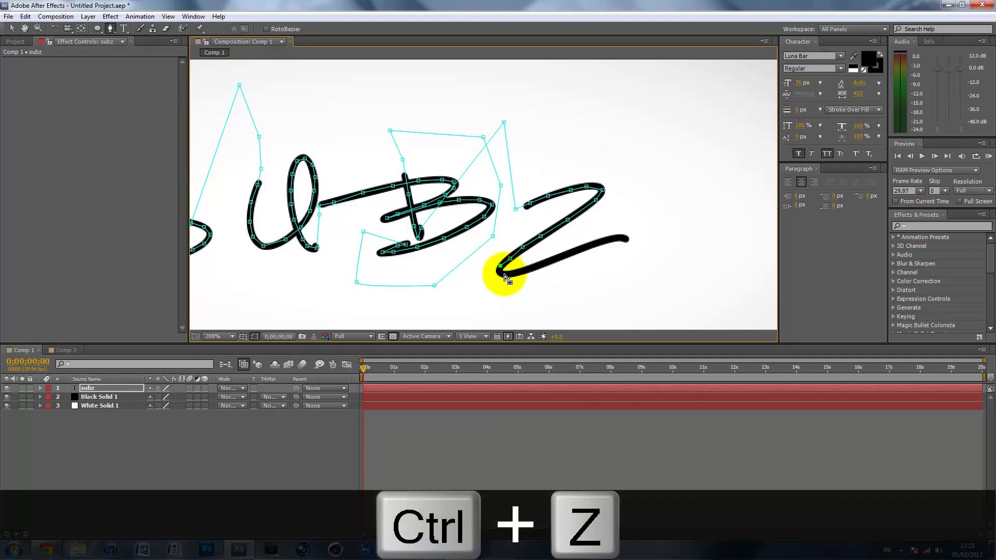
click(508, 274)
click(517, 273)
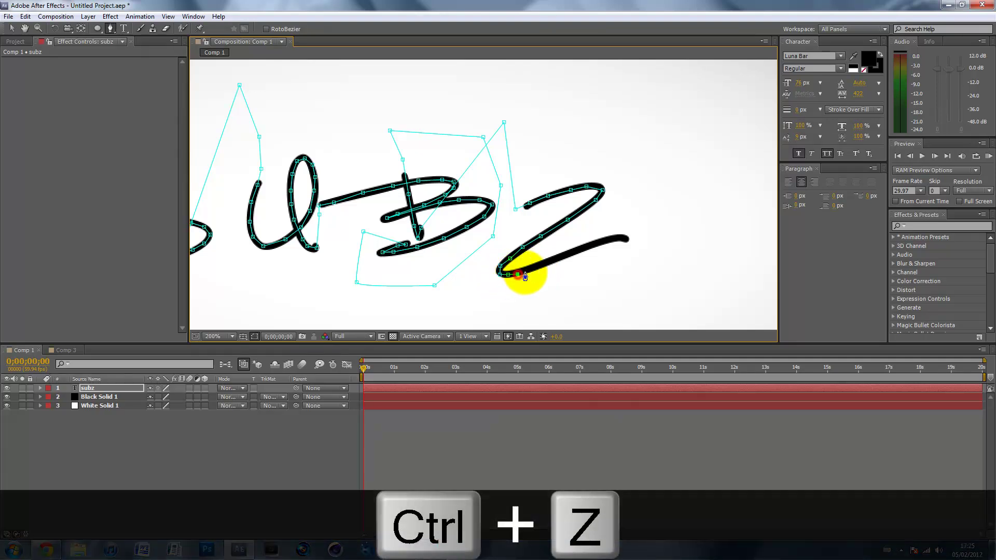
- Trace the Z's lower stroke up to its tip and place a last path point just beyond it
click(538, 266)
click(565, 254)
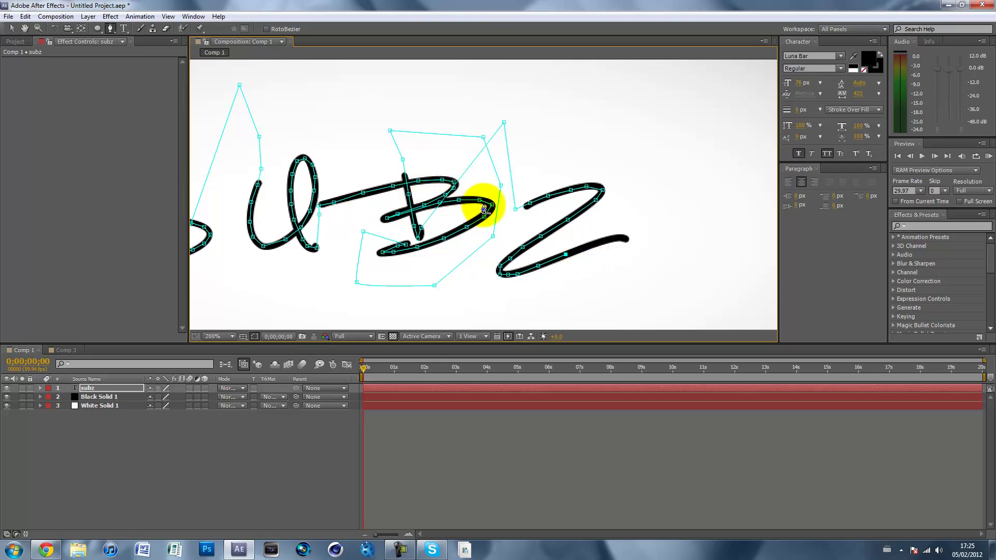
click(600, 241)
click(614, 240)
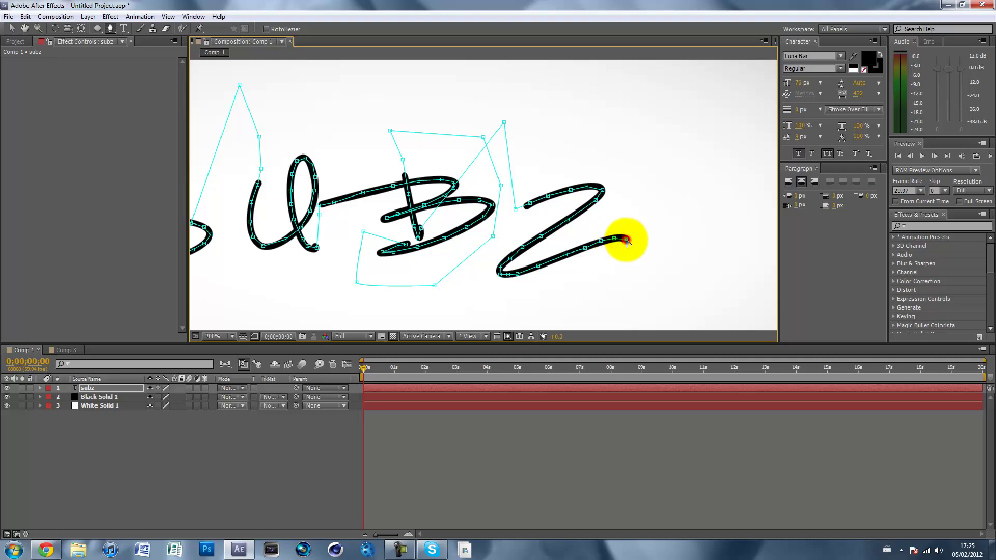
click(626, 240)
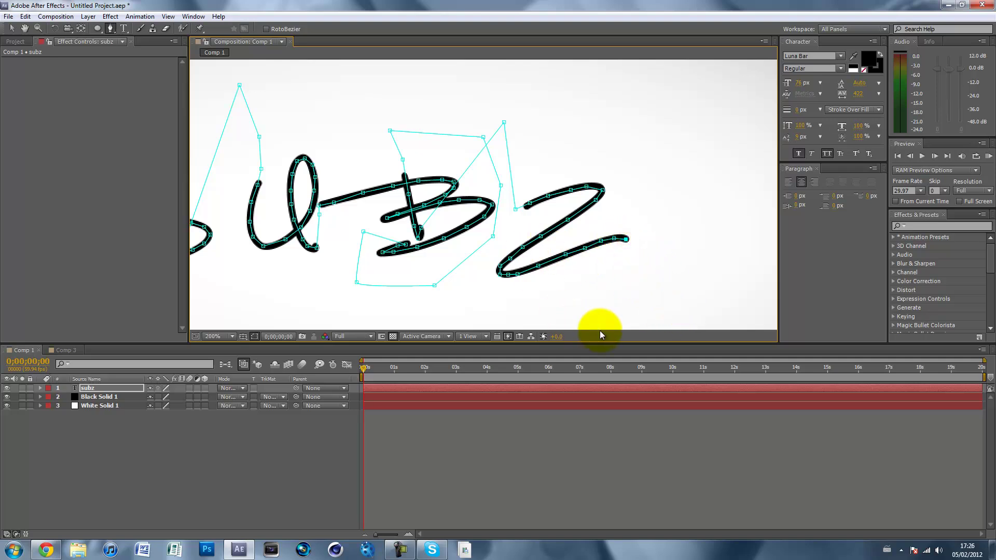
click(71, 352)
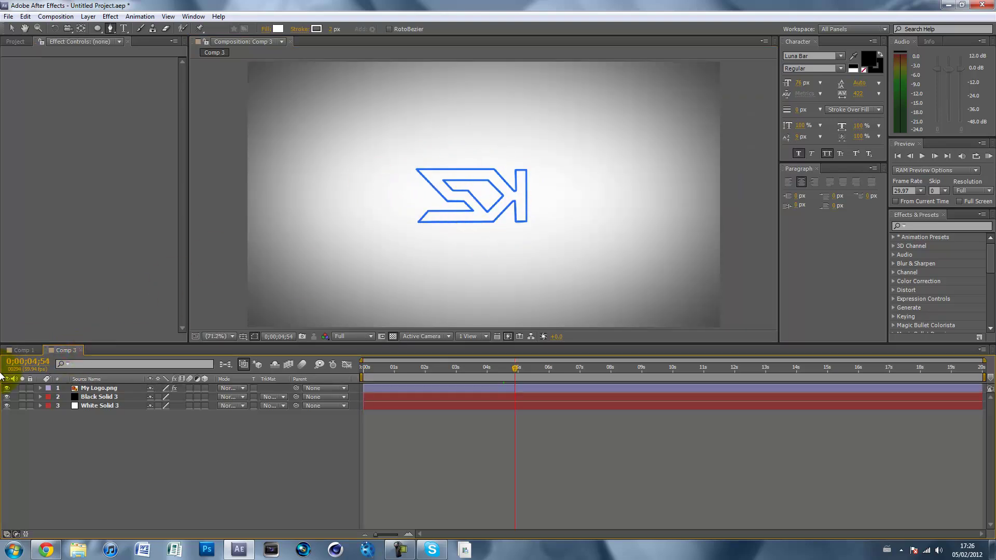
click(22, 351)
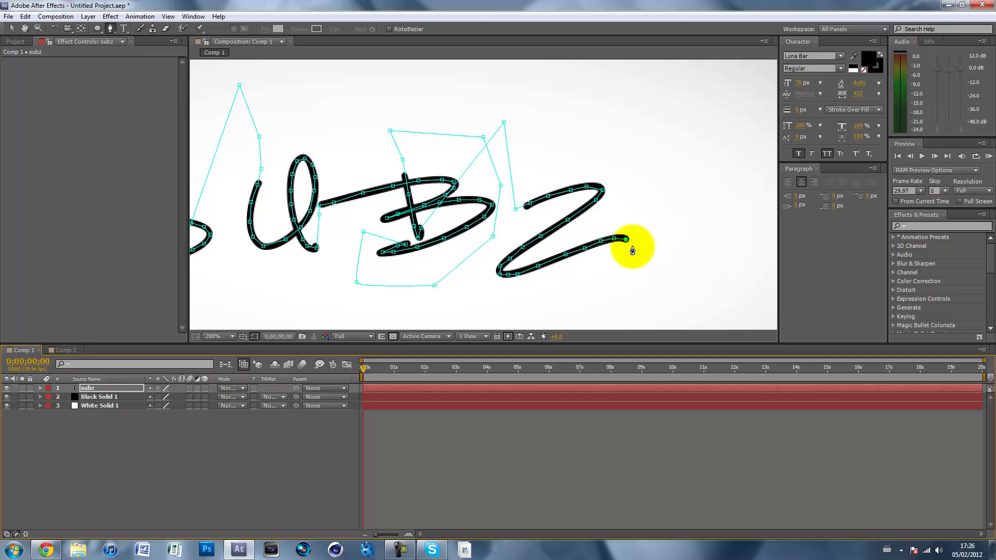
click(632, 245)
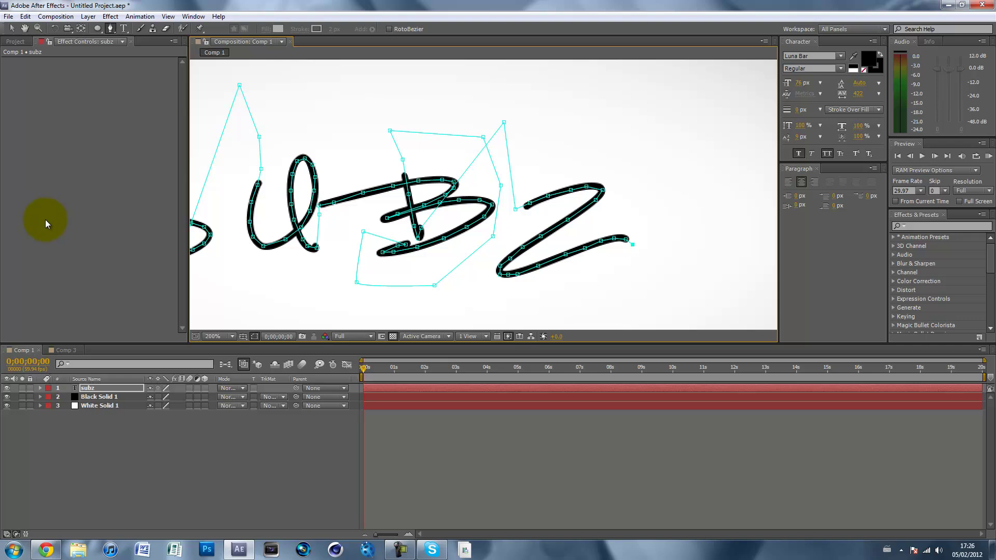
- Leave the Pen tool for the Selection tool and reveal the mask path of the subz layer
click(802, 271)
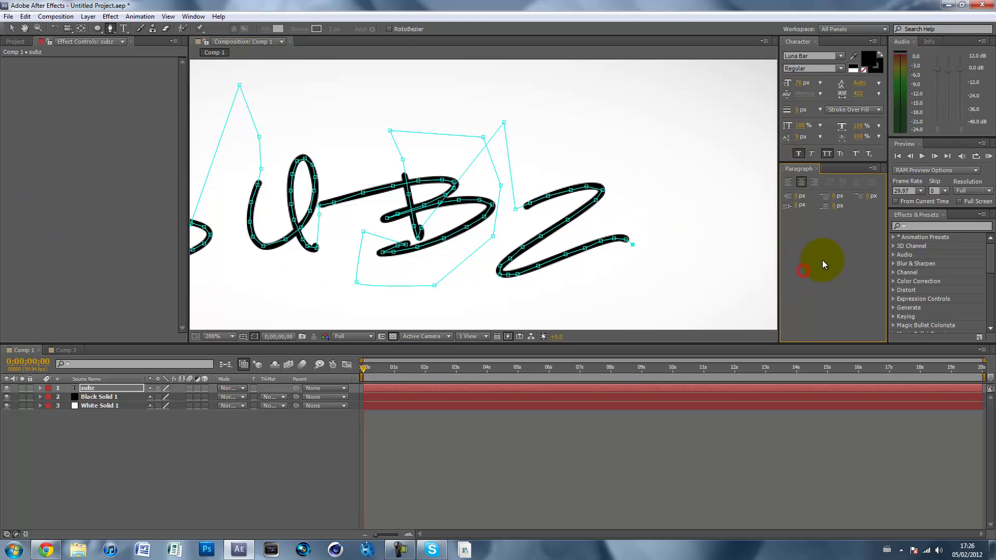
click(702, 420)
click(10, 28)
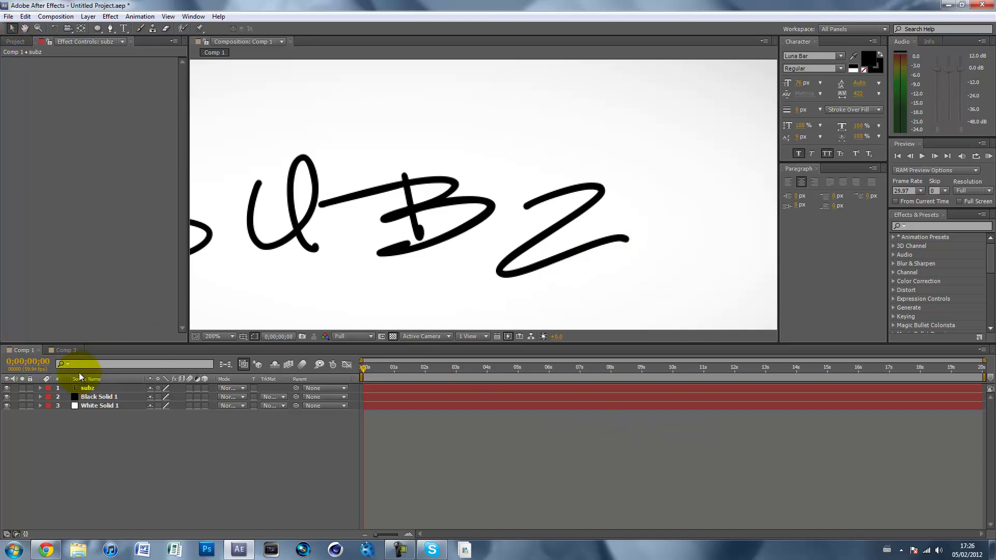
click(80, 388)
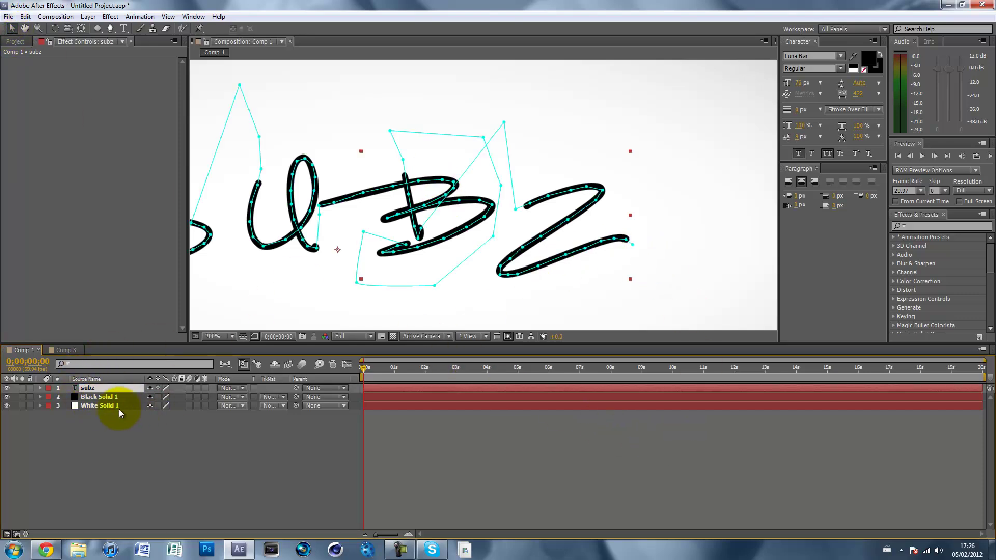
key(m)
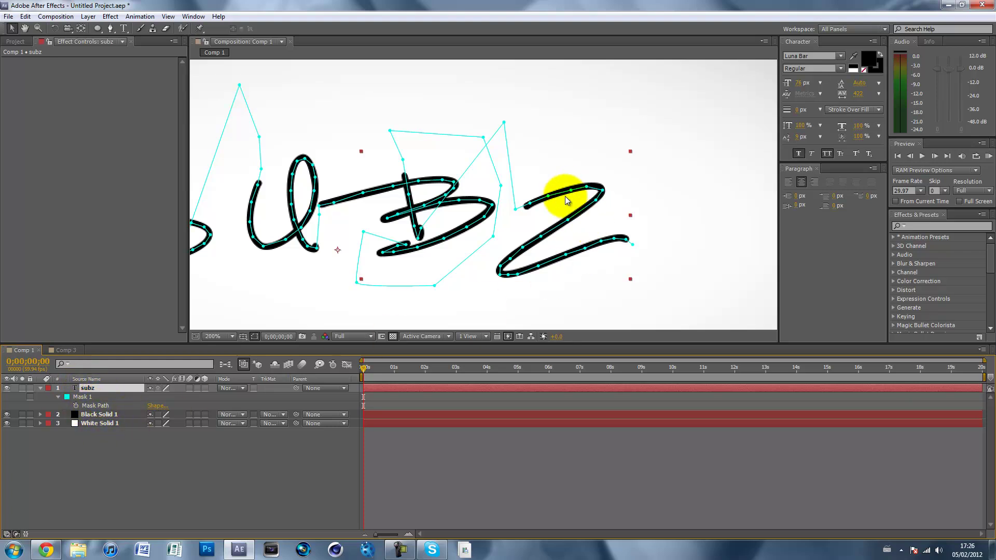
- Fit the whole composition in the viewer and apply the Generate > Stroke effect to the subz layer
scroll(378, 218, down, 1)
click(215, 336)
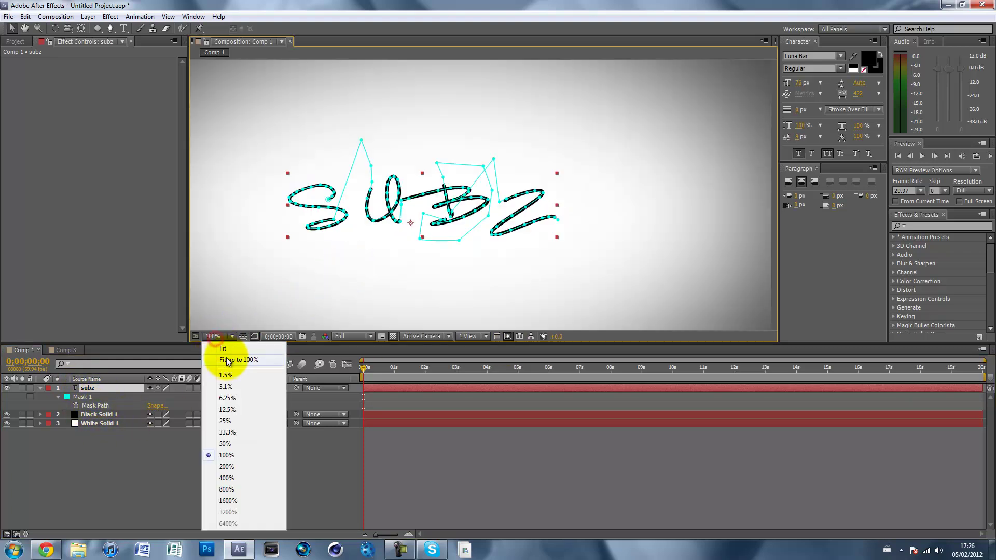
click(222, 348)
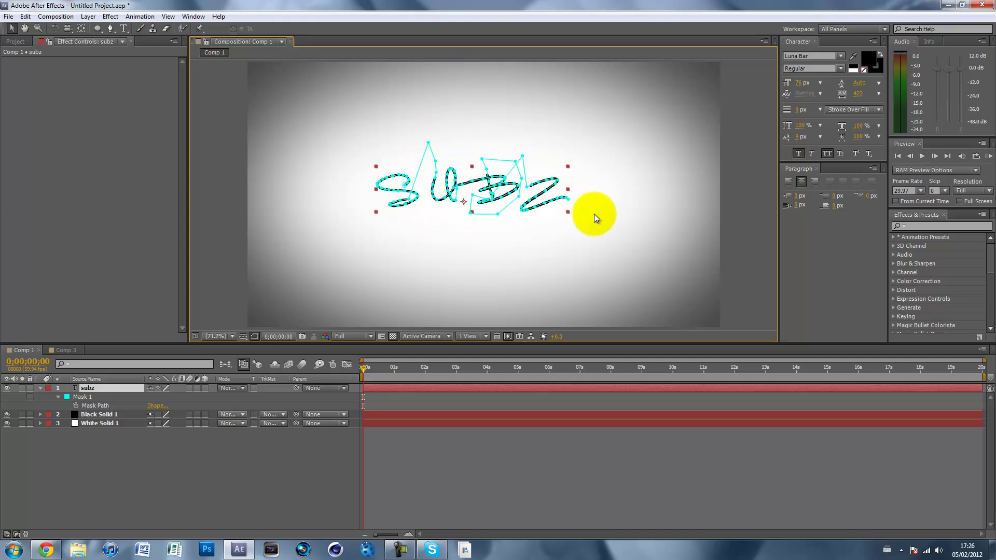
click(852, 235)
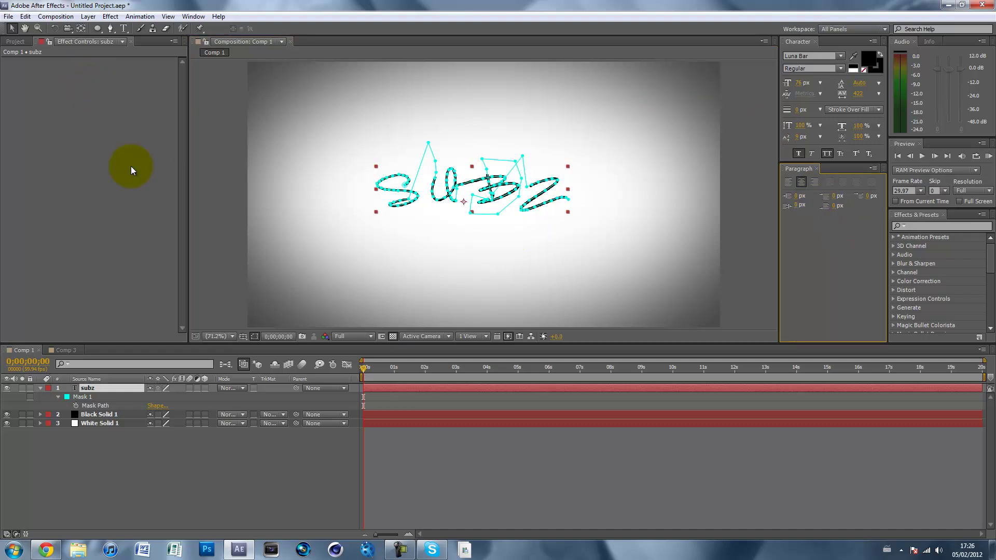
click(264, 443)
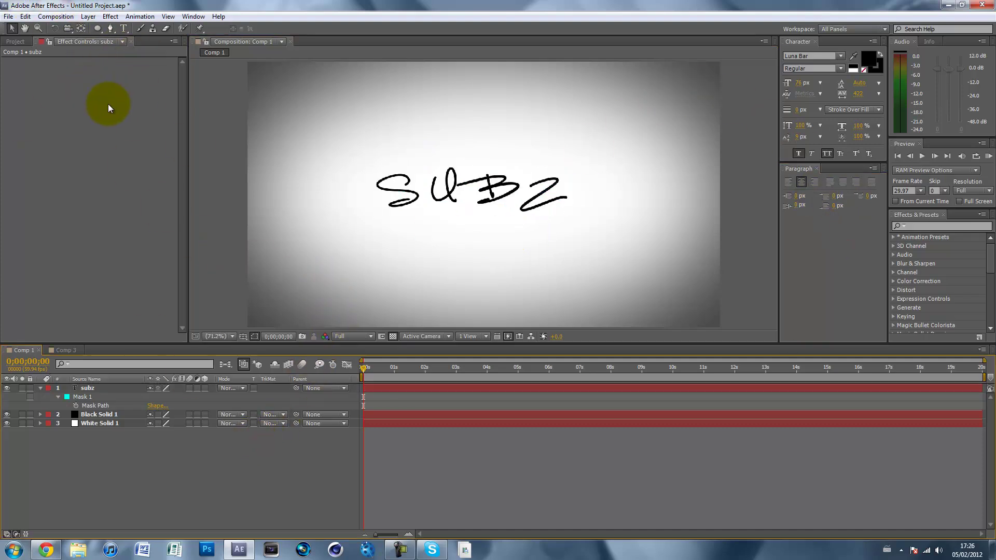
click(91, 388)
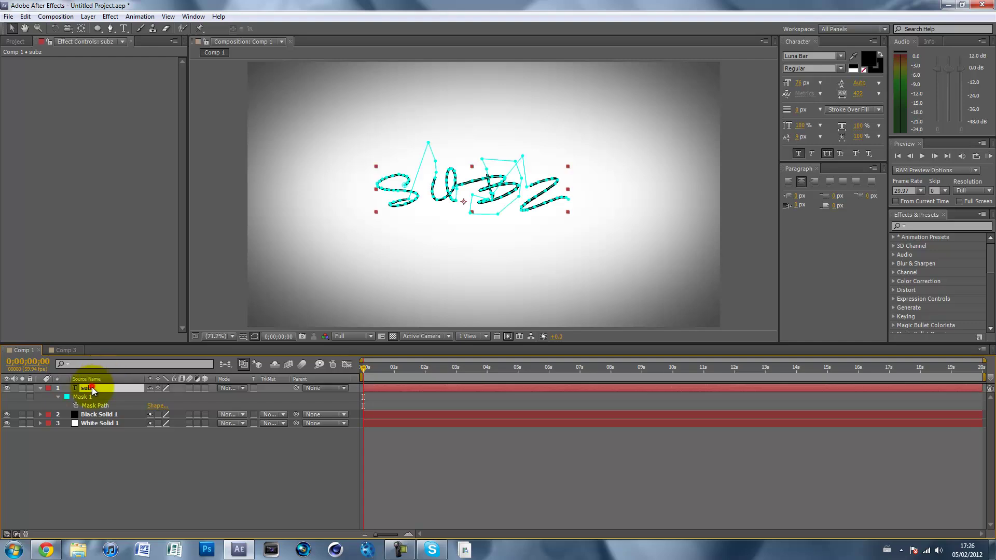
click(111, 16)
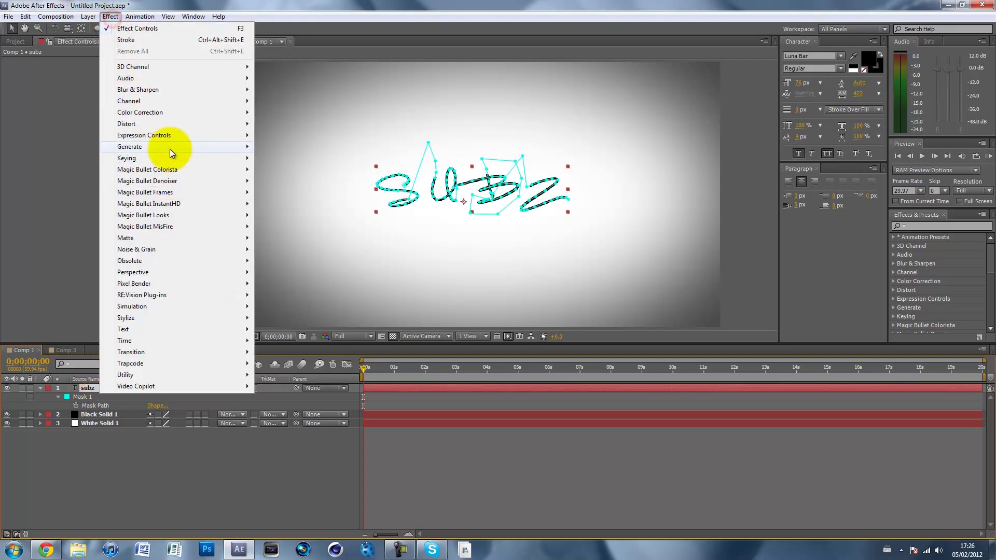
mouse_move(184, 146)
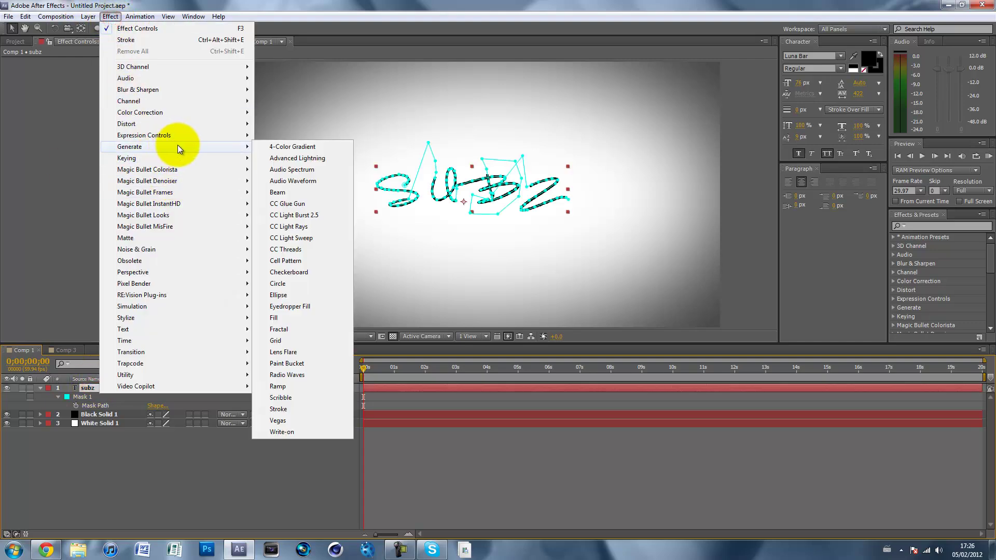
click(293, 409)
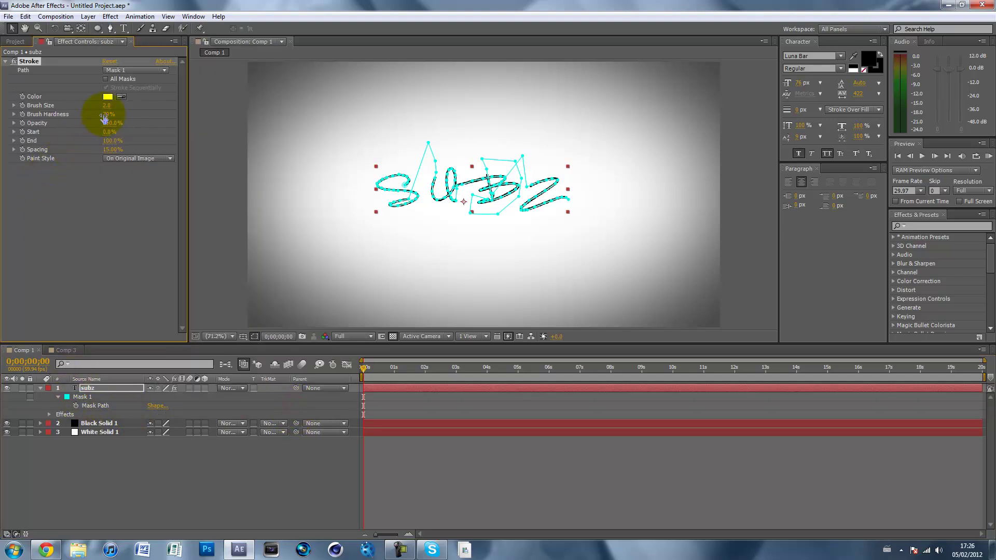
- Set the Stroke effect's colour to red, FF0000
click(121, 97)
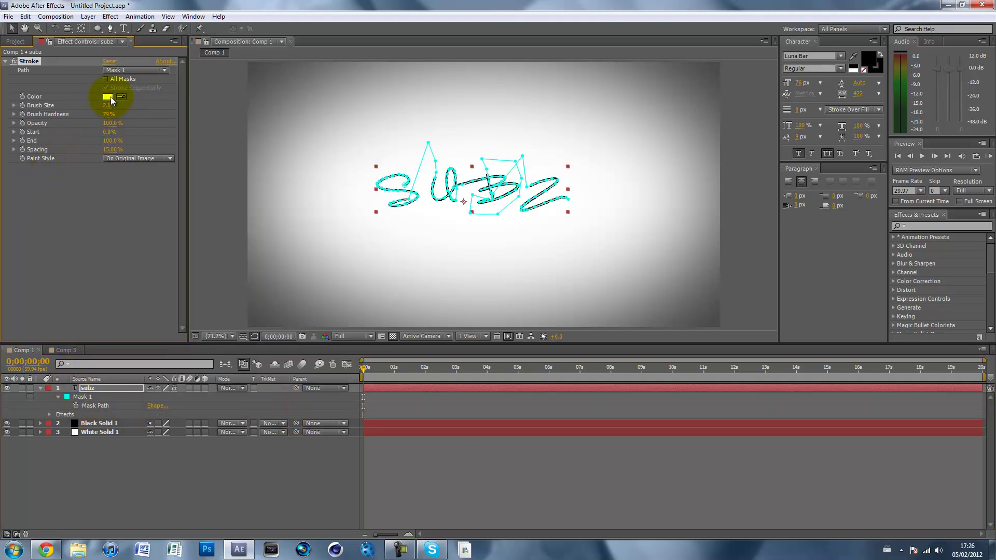
click(108, 96)
click(260, 228)
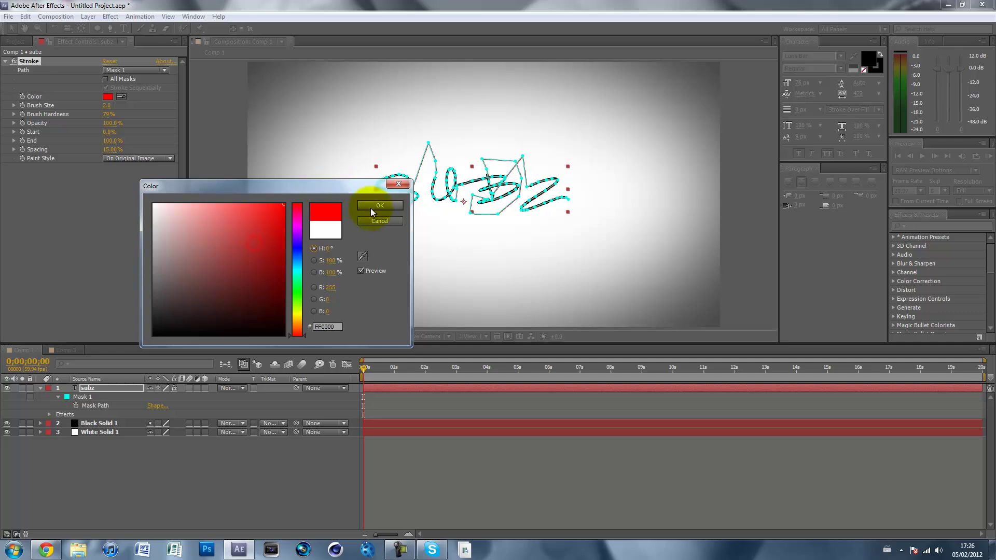
click(369, 207)
- Inspect the red stroke along the lettering up close and set the Stroke's Paint Style to Reveal Original Image
key(period)
key(period)
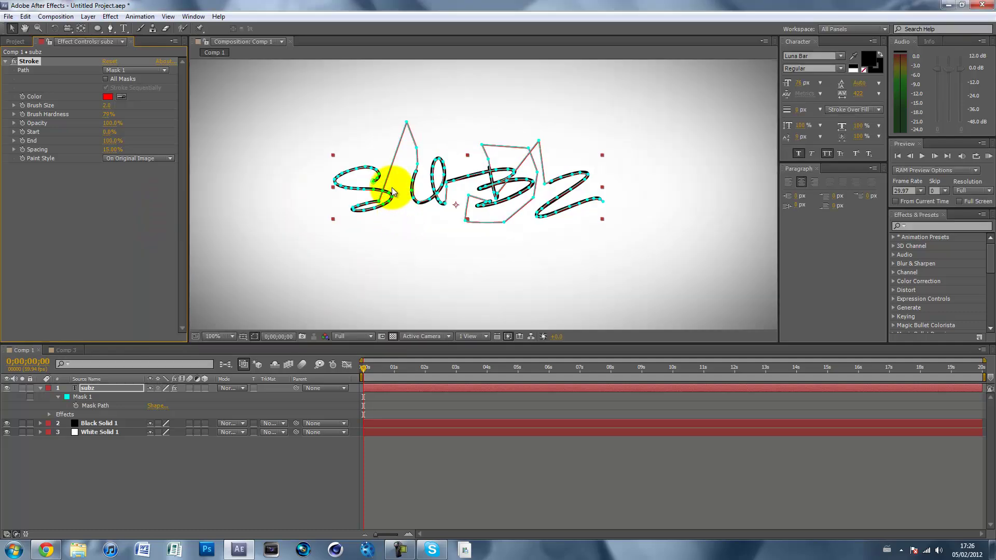
key(h)
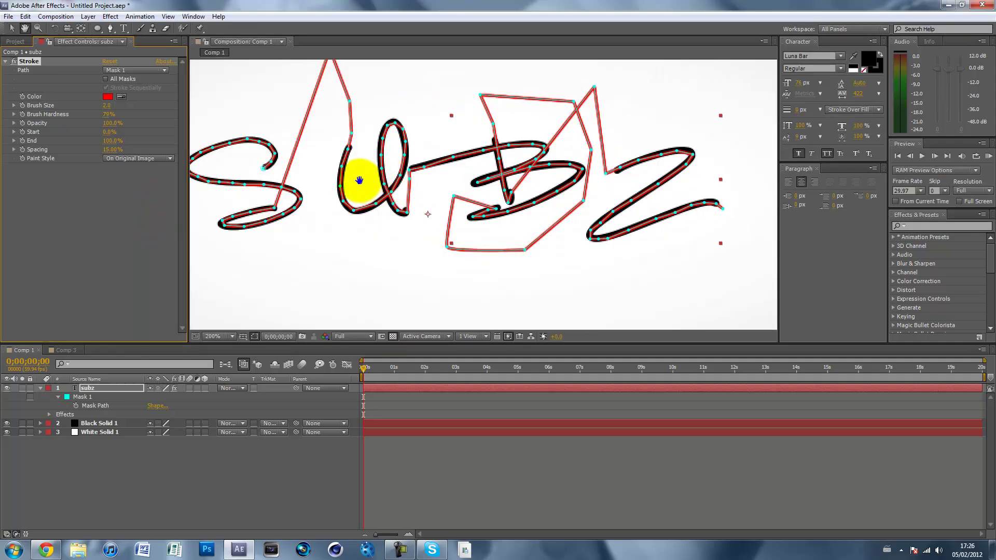
drag(356, 177, 385, 205)
key(v)
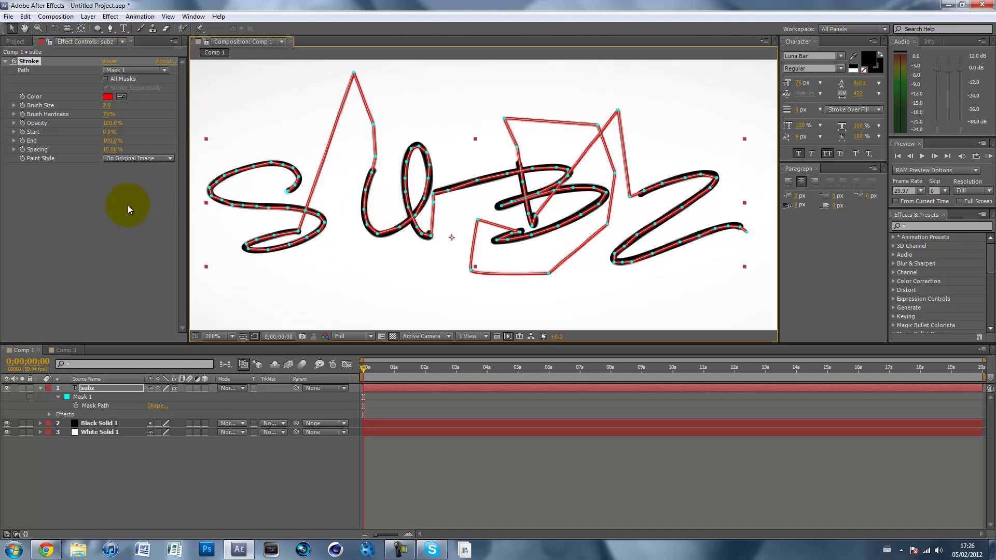
click(130, 158)
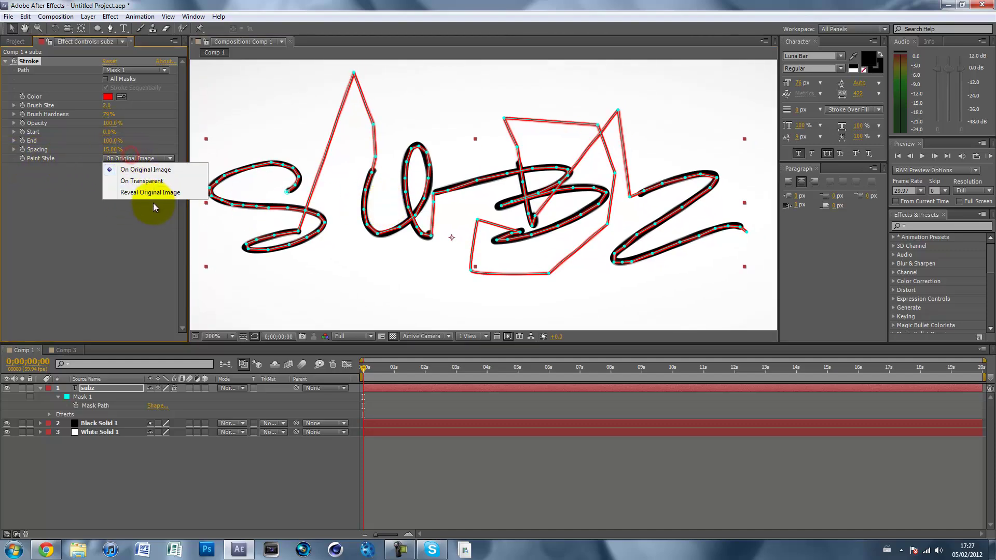
click(136, 193)
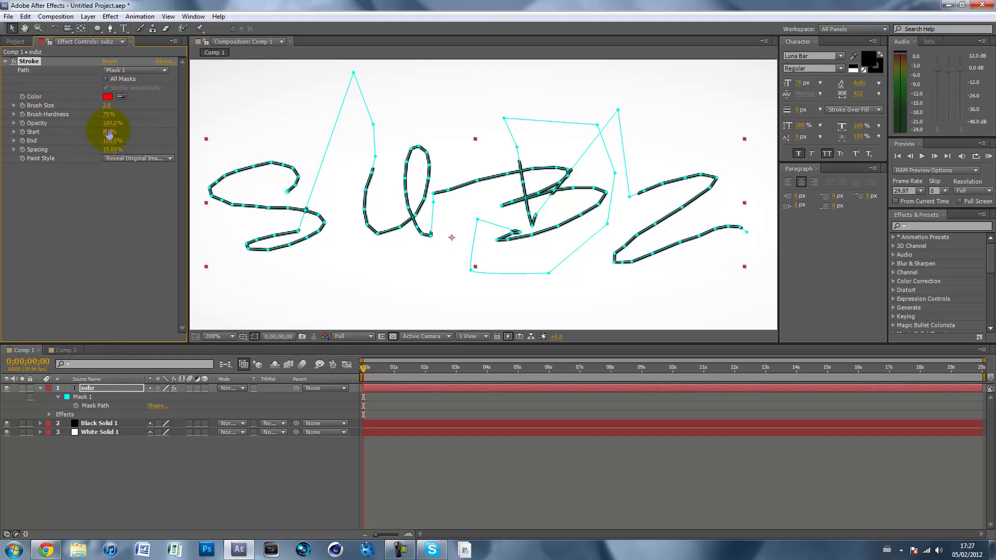
- Set the Stroke's End to 0% and add a Start keyframe of 0% at about one second
mouse_move(113, 141)
mouse_down()
mouse_move(56, 149)
mouse_move(115, 146)
mouse_up()
mouse_move(107, 141)
mouse_down()
mouse_move(4, 148)
mouse_move(18, 159)
mouse_up()
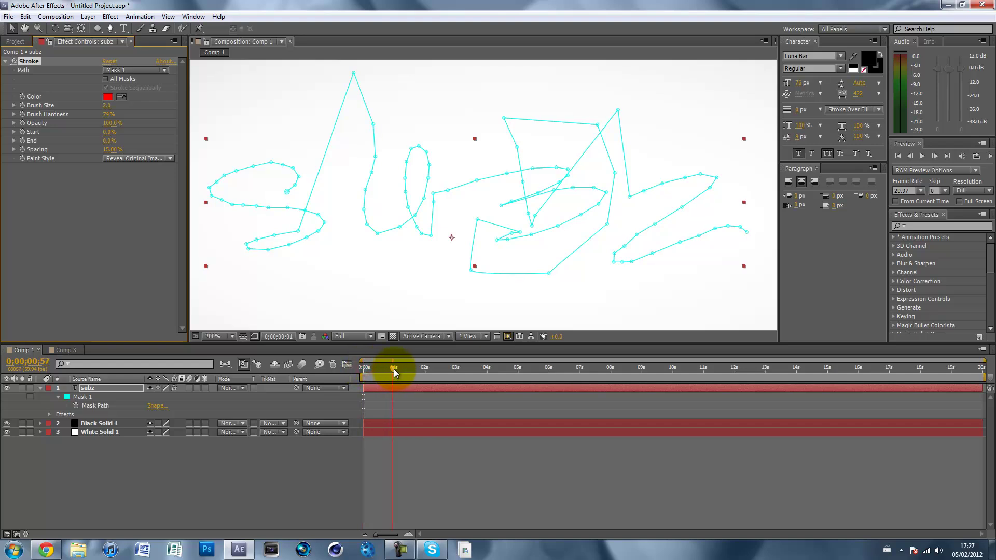
drag(394, 369, 394, 369)
click(23, 131)
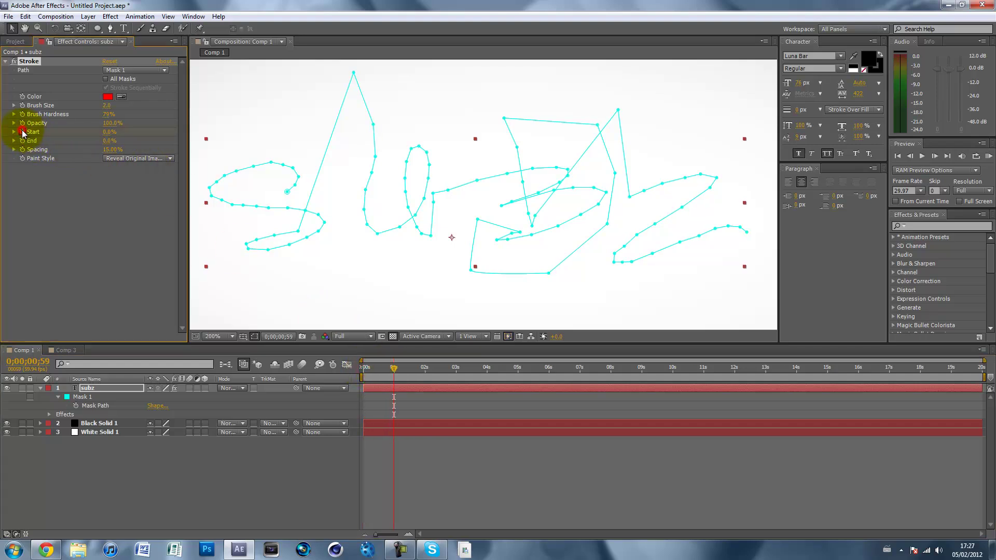
- Keyframe the Stroke's Start at 100% at 0;00;02;28, and move the playhead to 0;00;02;48 to view the text without its mask outline
drag(435, 376, 439, 376)
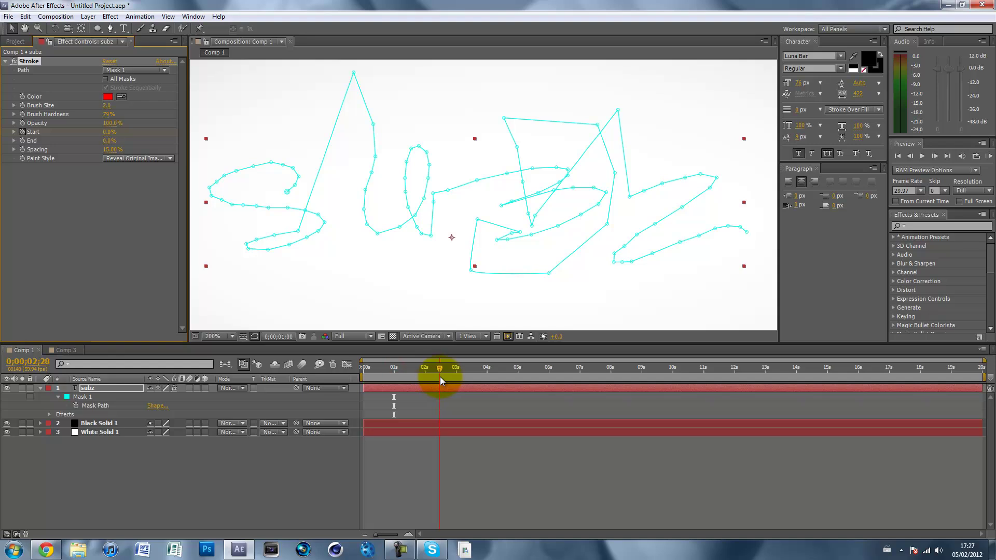
drag(106, 132, 222, 151)
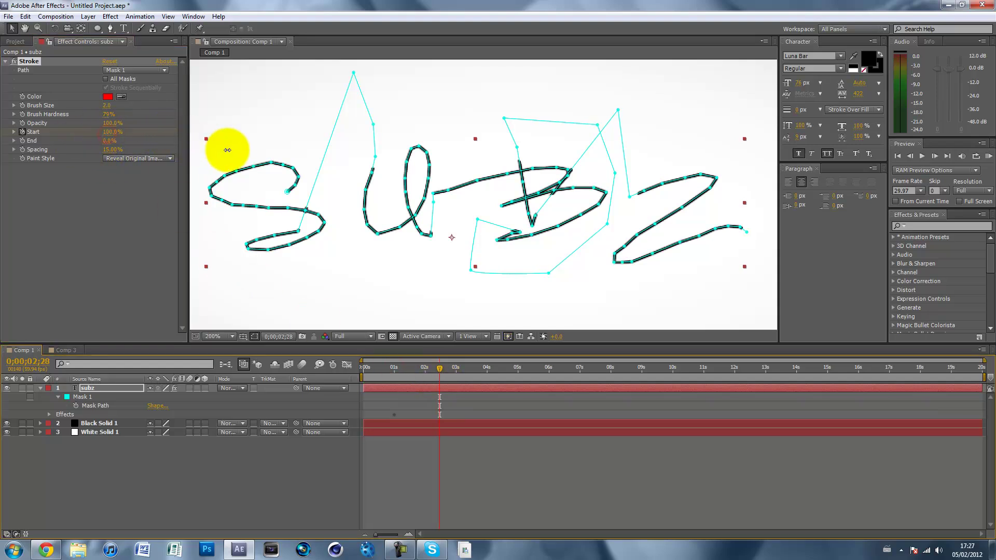
mouse_move(438, 375)
mouse_down()
mouse_move(388, 375)
mouse_move(450, 378)
mouse_up()
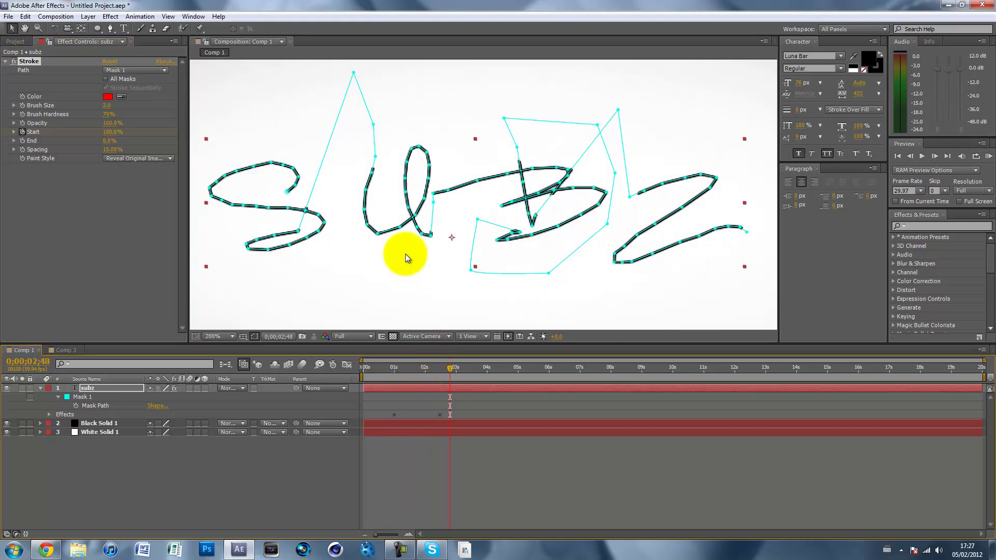
scroll(405, 255, down, 2)
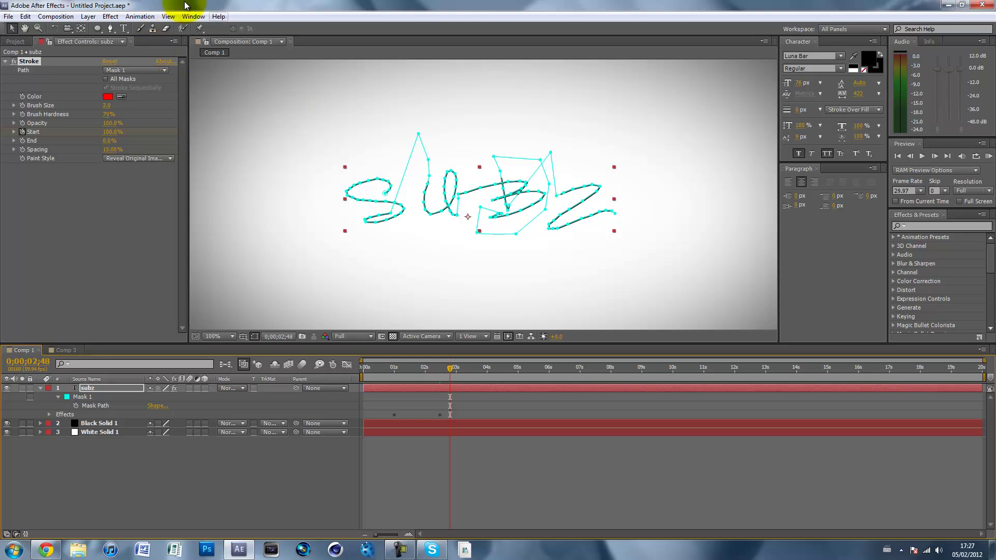
click(207, 226)
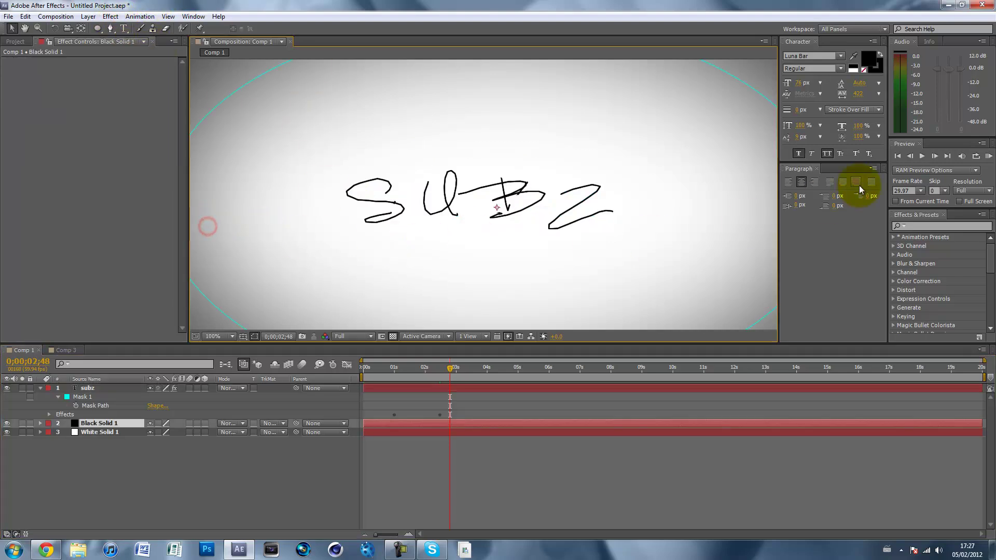
- Play a RAM preview of the SUBZ handwriting reveal and examine the finished lettering up close
scroll(586, 188, down, 1)
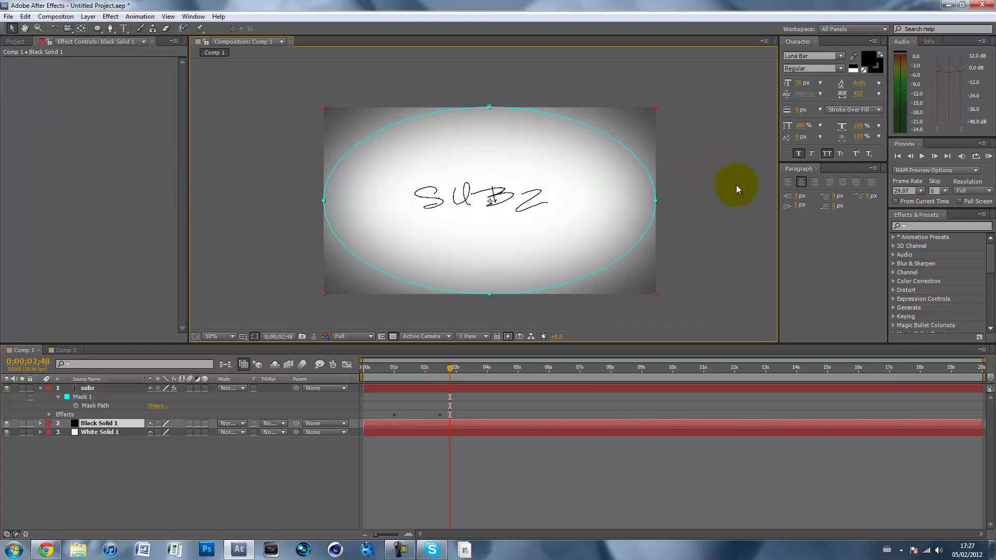
click(989, 155)
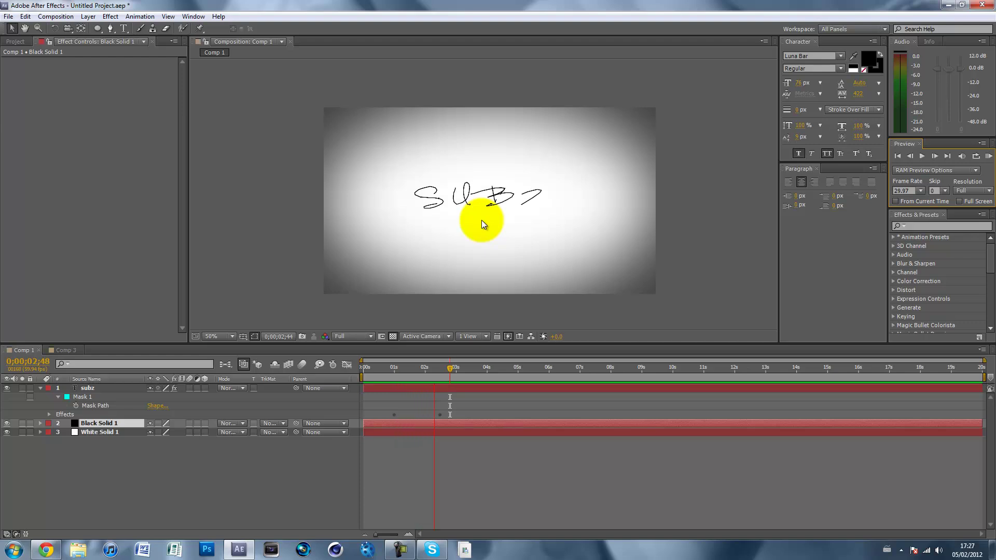
click(481, 219)
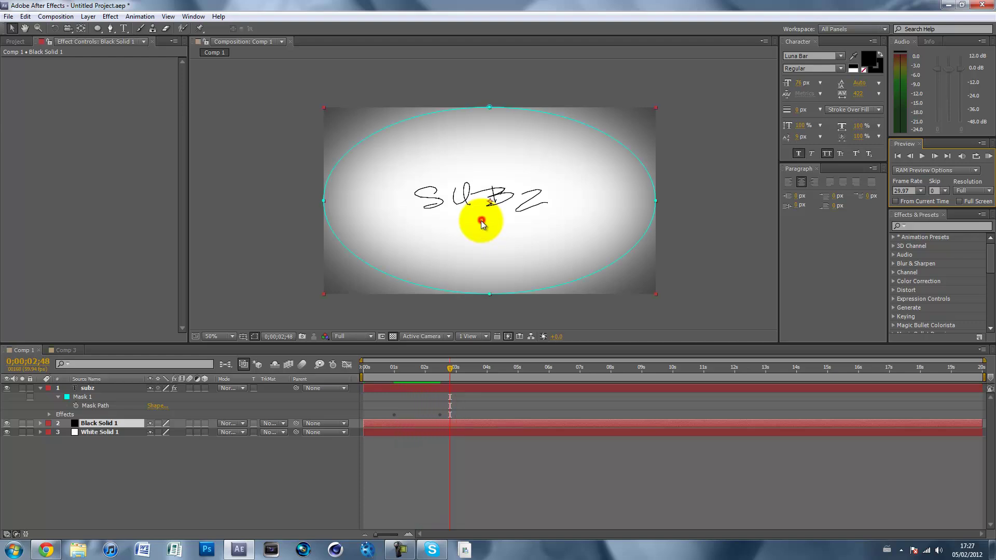
key(slash)
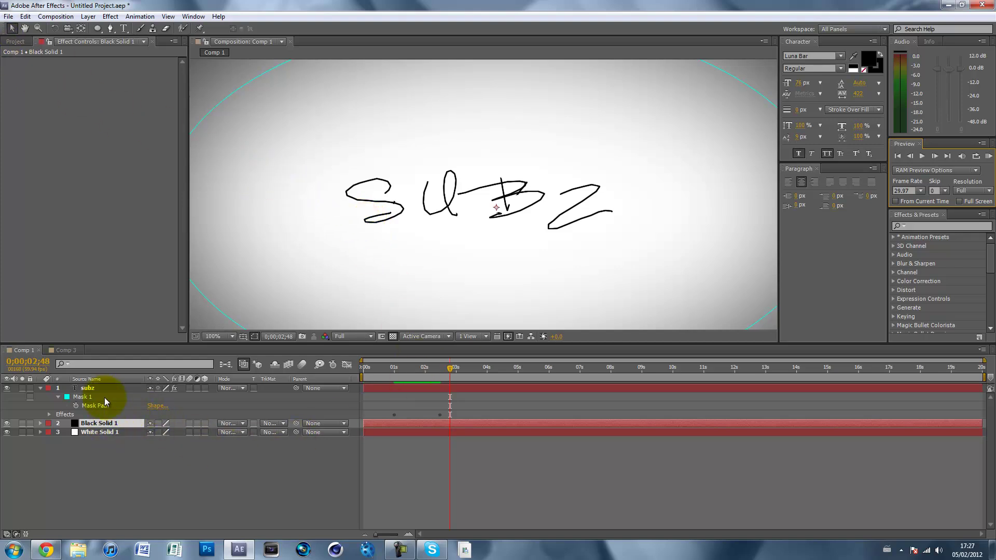
key(period)
key(period)
key(comma)
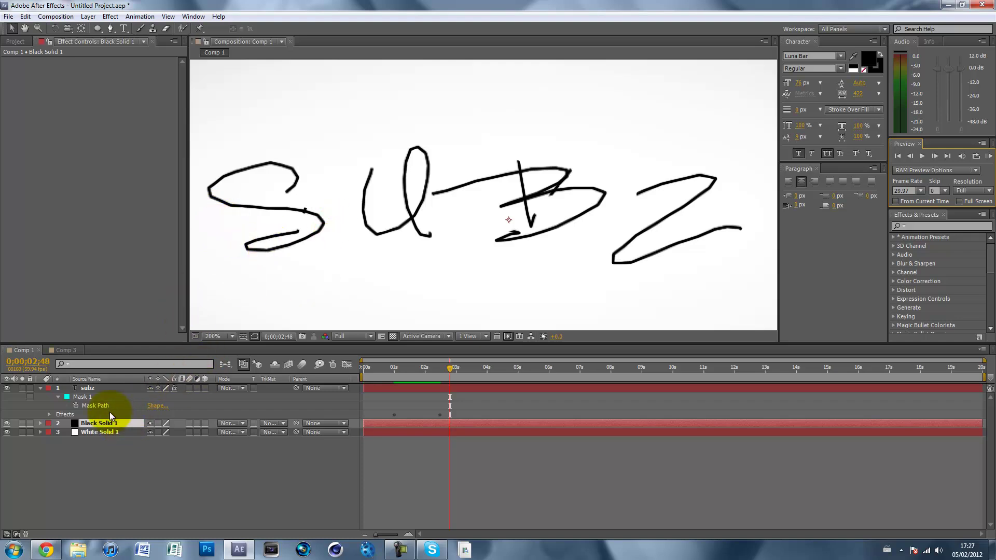
- Set the subz layer's Stroke Brush Size to 4.6 and preview the reveal
click(85, 389)
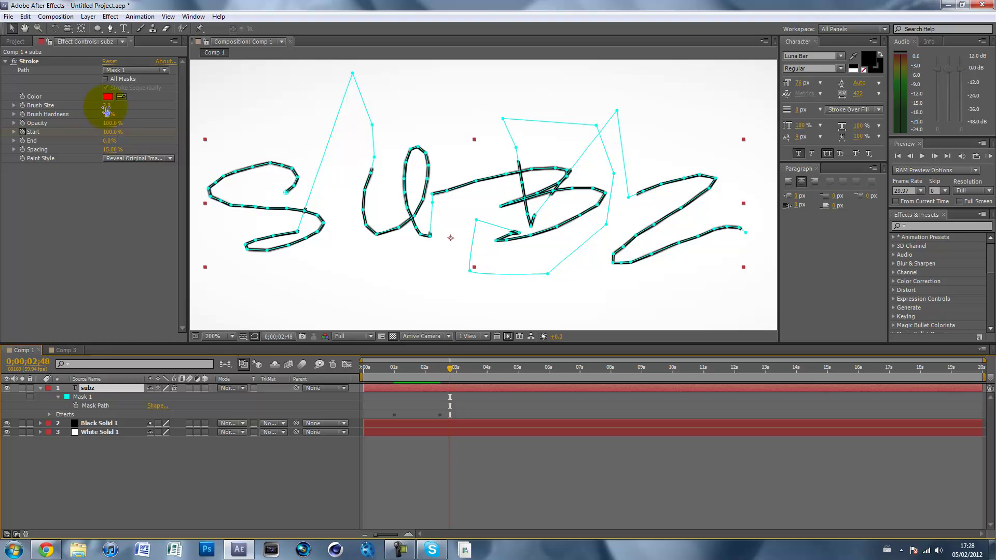
mouse_move(107, 108)
mouse_down()
mouse_move(132, 107)
mouse_move(116, 115)
mouse_move(127, 115)
mouse_up()
drag(128, 114, 129, 119)
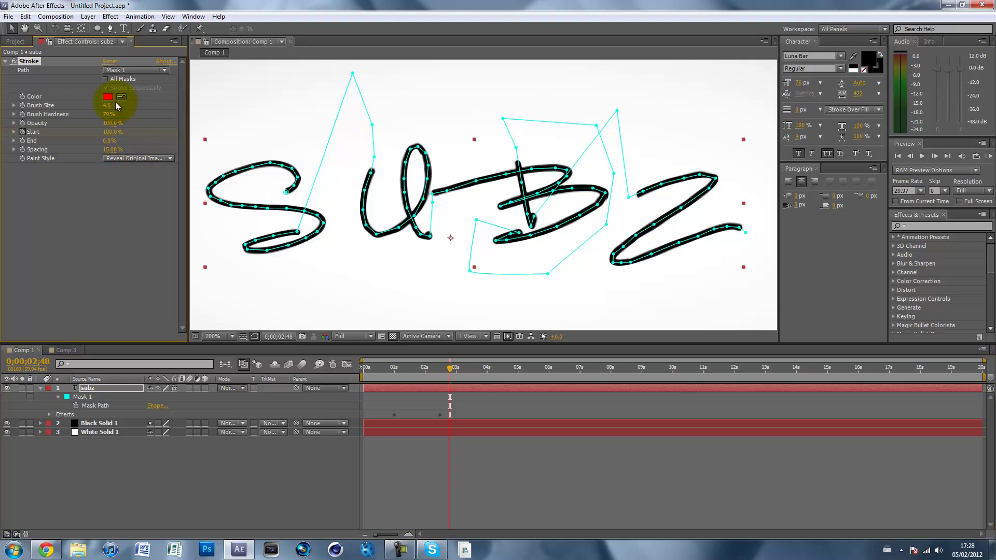
click(126, 219)
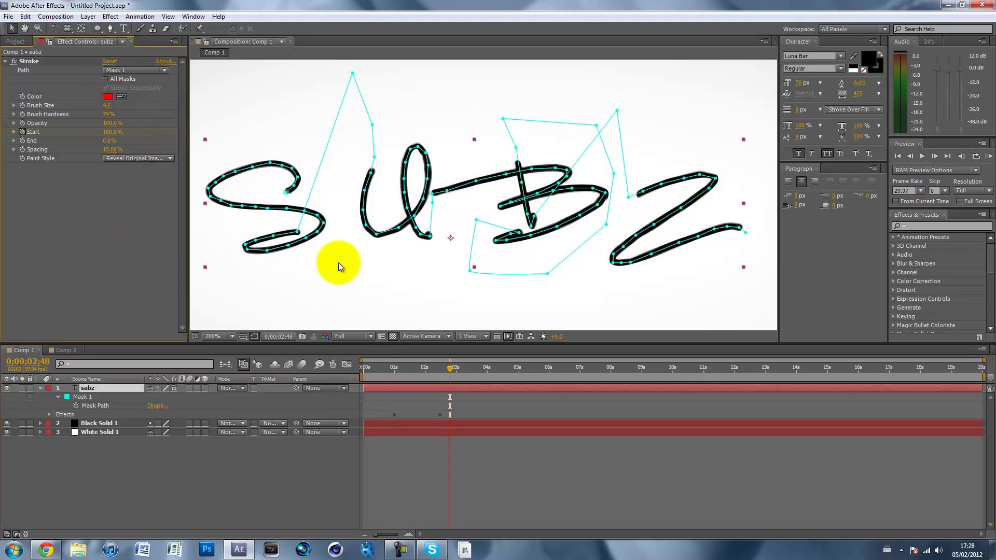
click(987, 155)
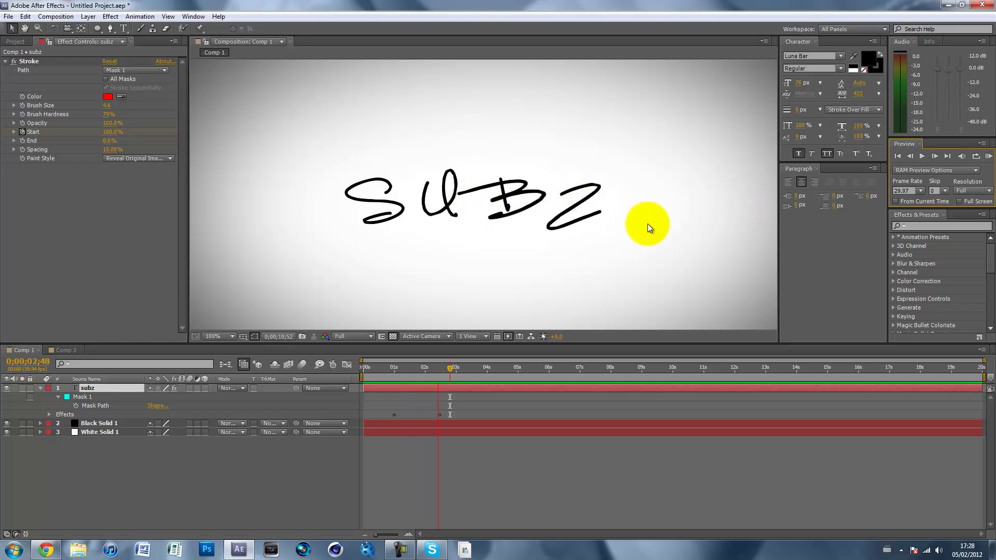
click(818, 248)
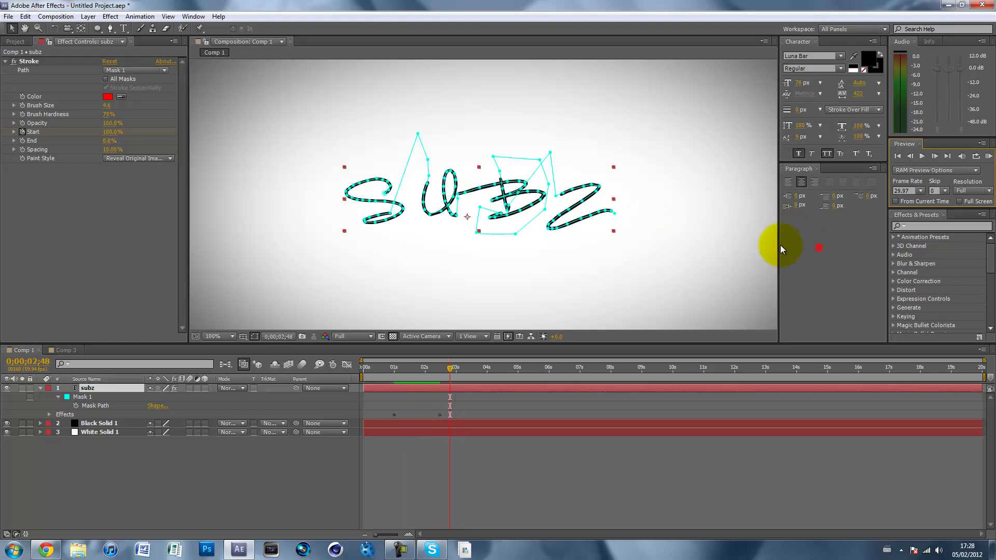
click(452, 251)
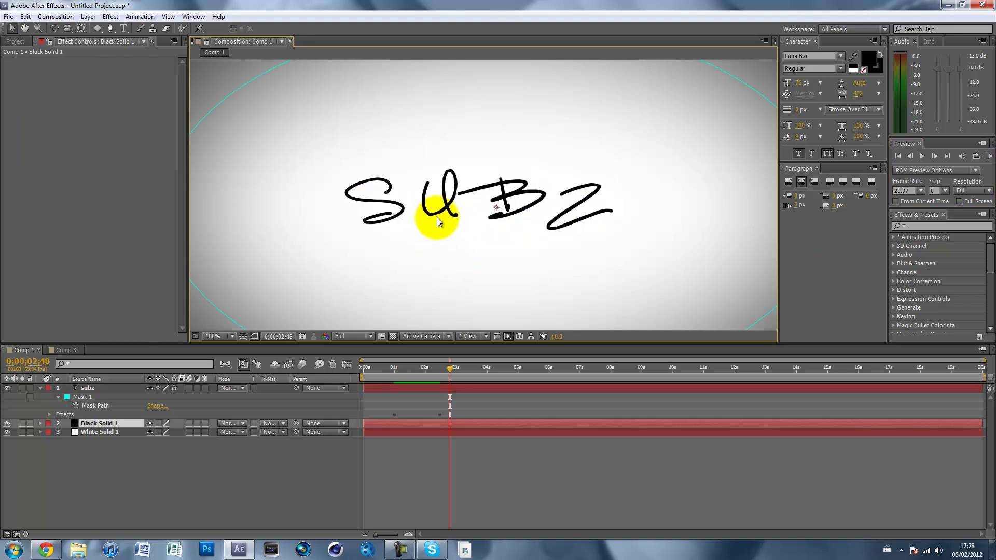
- Try a Stroke Brush Size of 50 on the subz layer and preview the reveal again
click(129, 423)
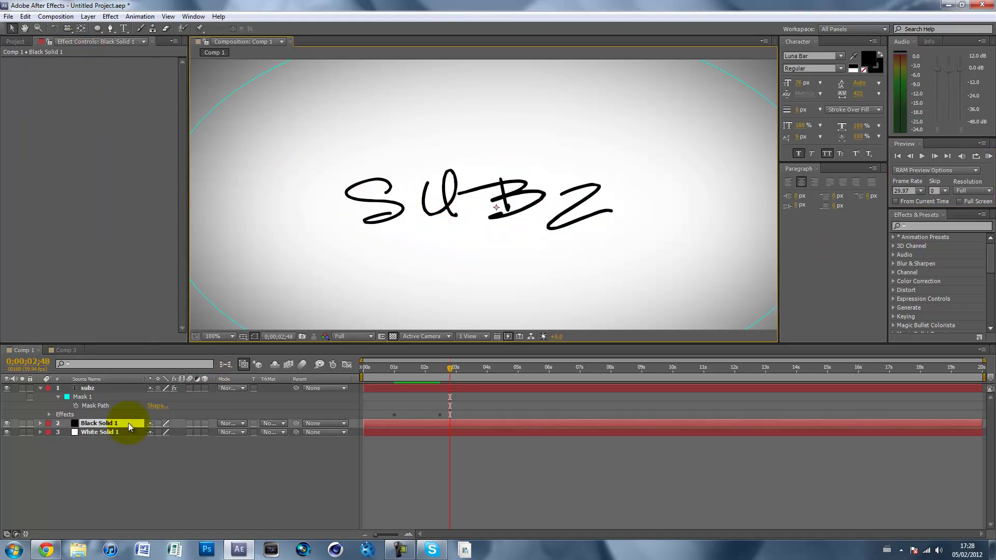
click(91, 395)
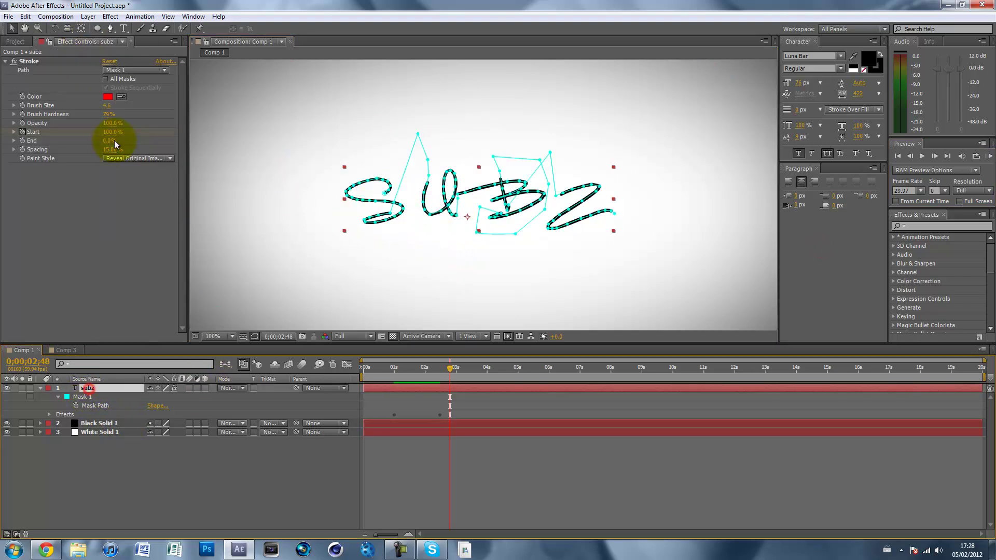
click(110, 107)
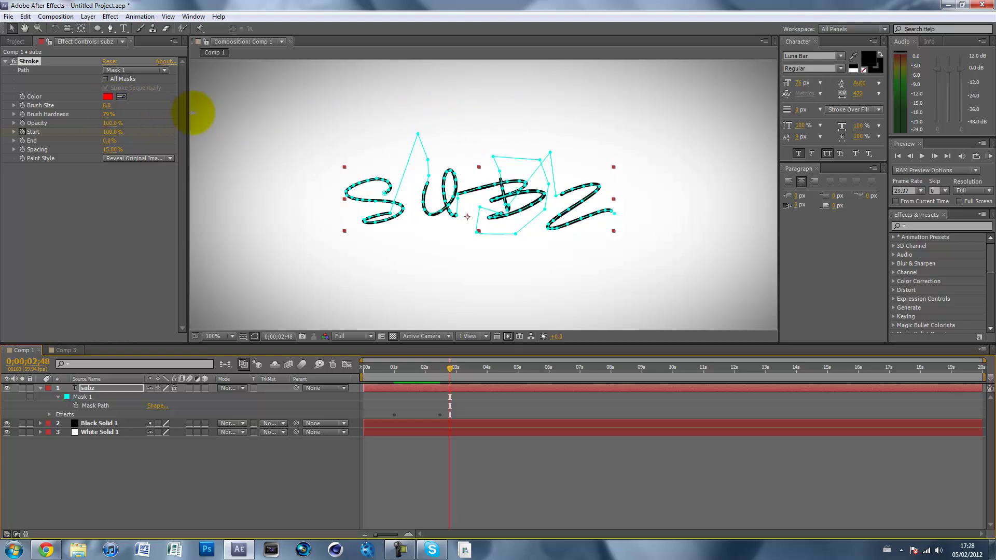
drag(193, 112, 581, 129)
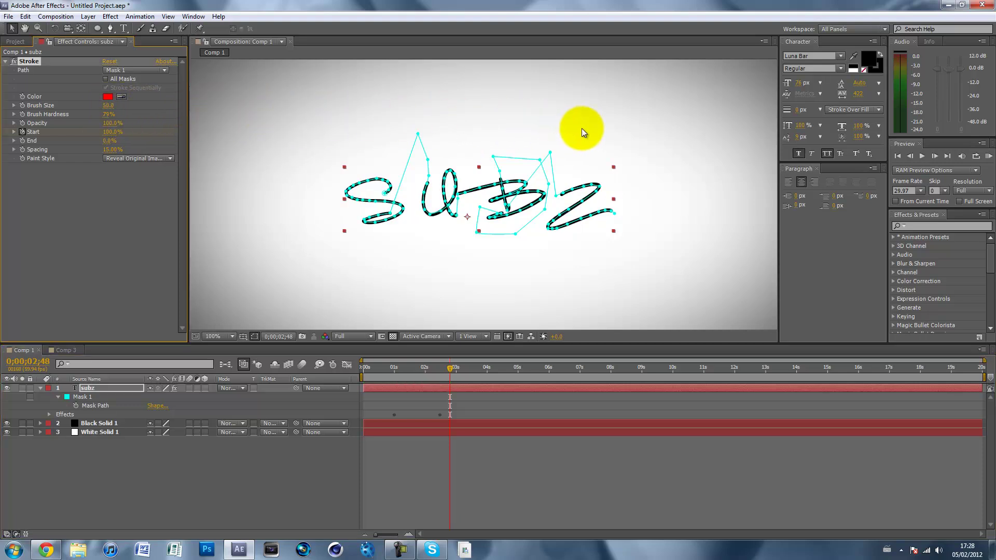
click(398, 216)
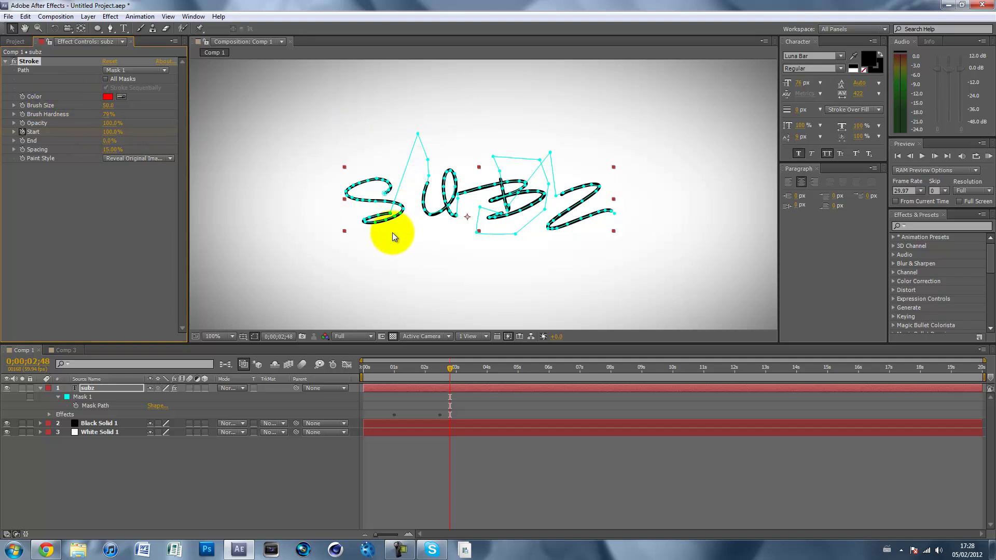
click(392, 232)
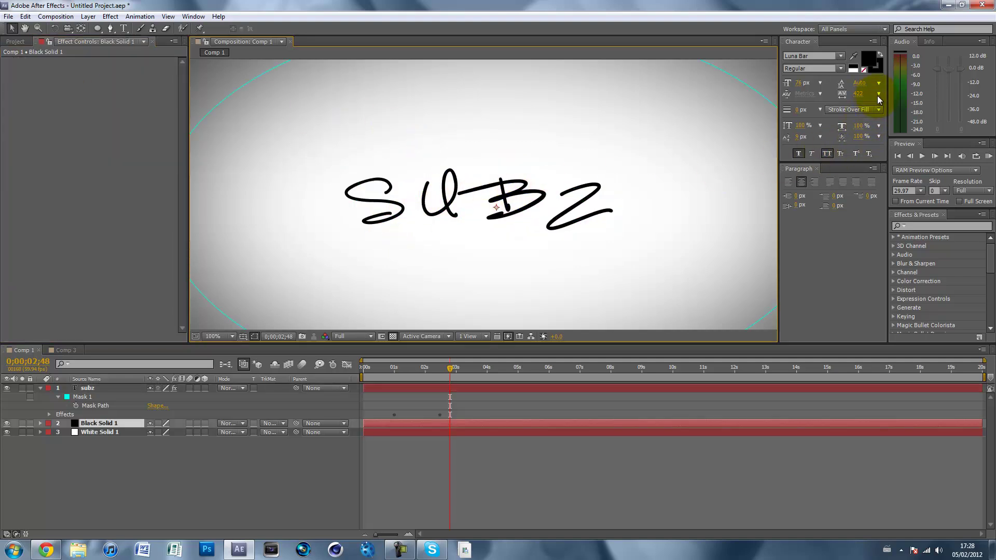
click(988, 155)
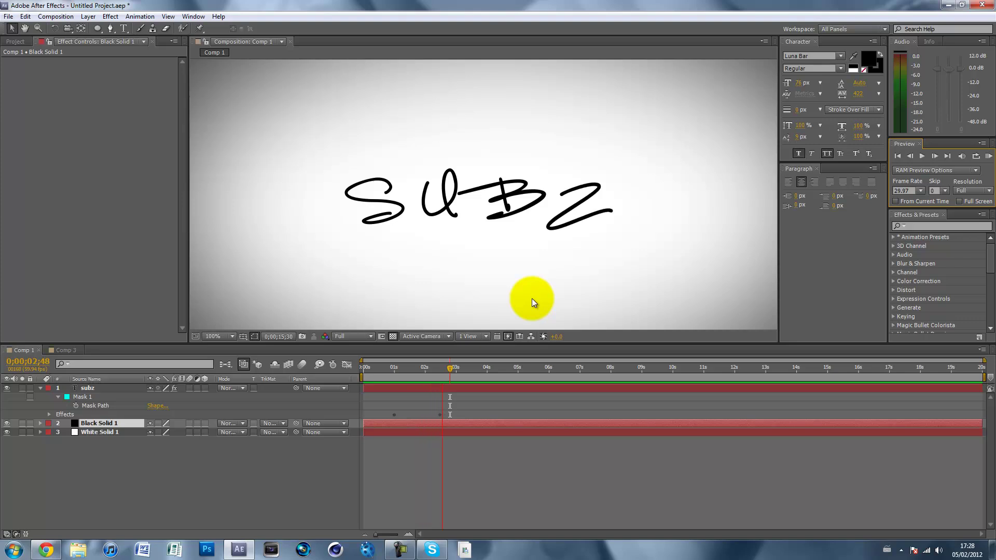
click(531, 297)
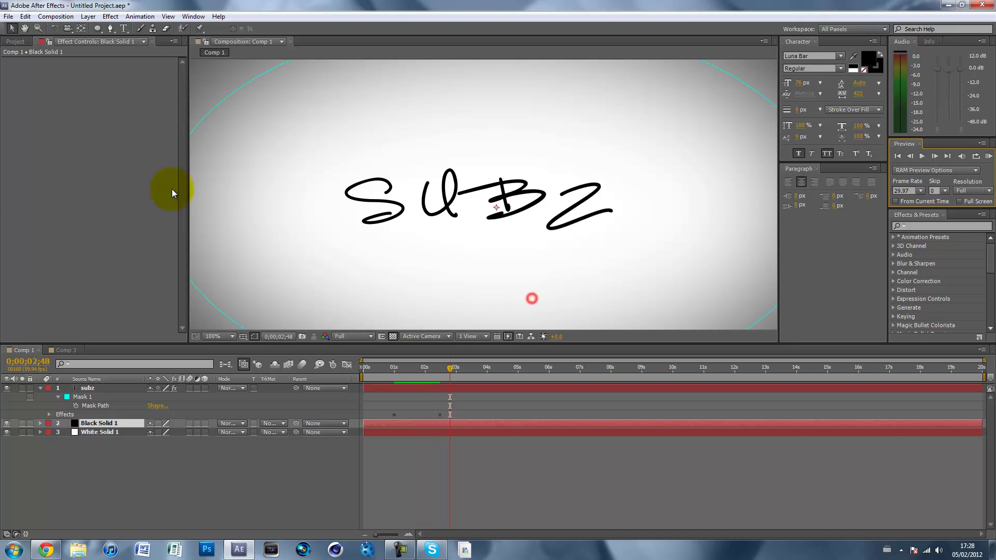
- Set the subz layer's Stroke Brush Size to 5, preview the reveal, and check the lettering up close
click(128, 389)
click(110, 106)
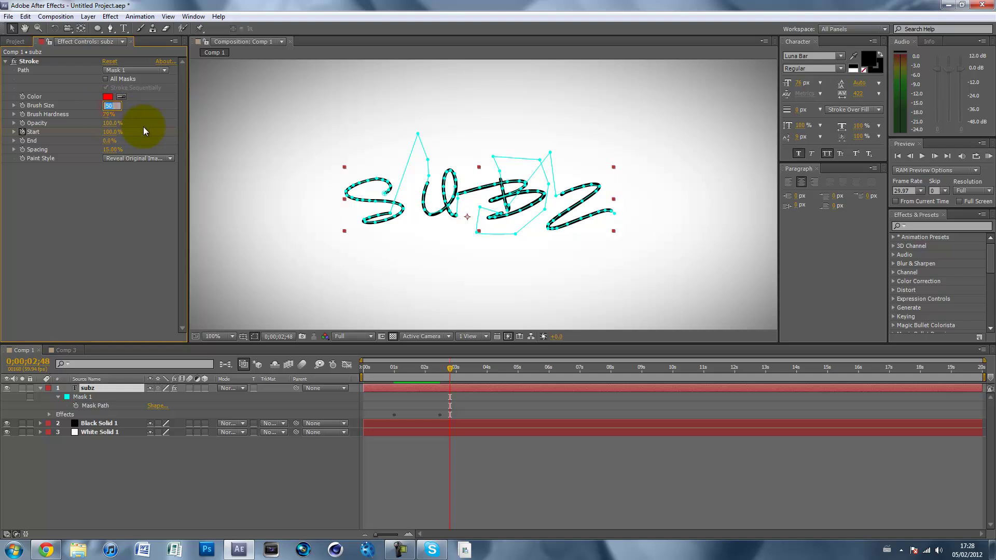
text(5)
click(116, 222)
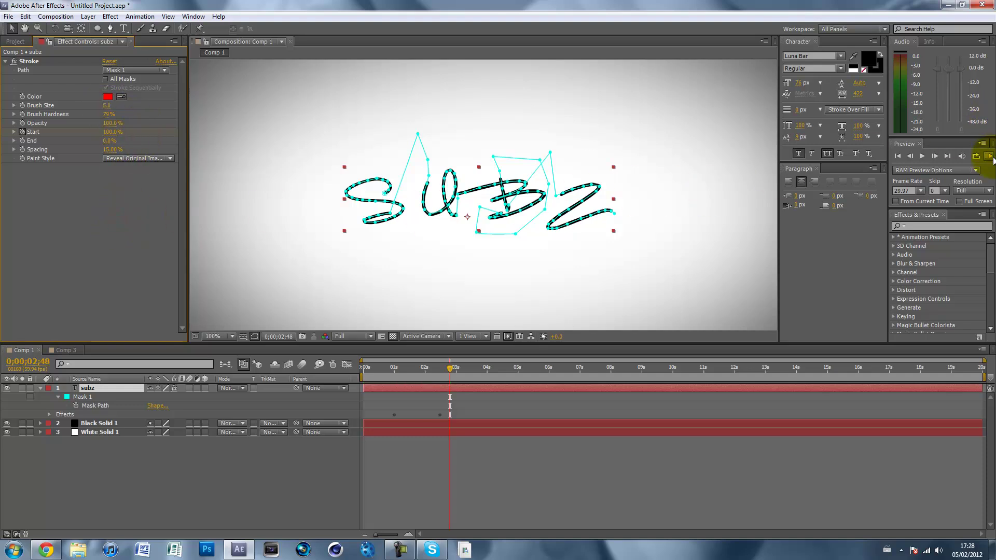
click(988, 156)
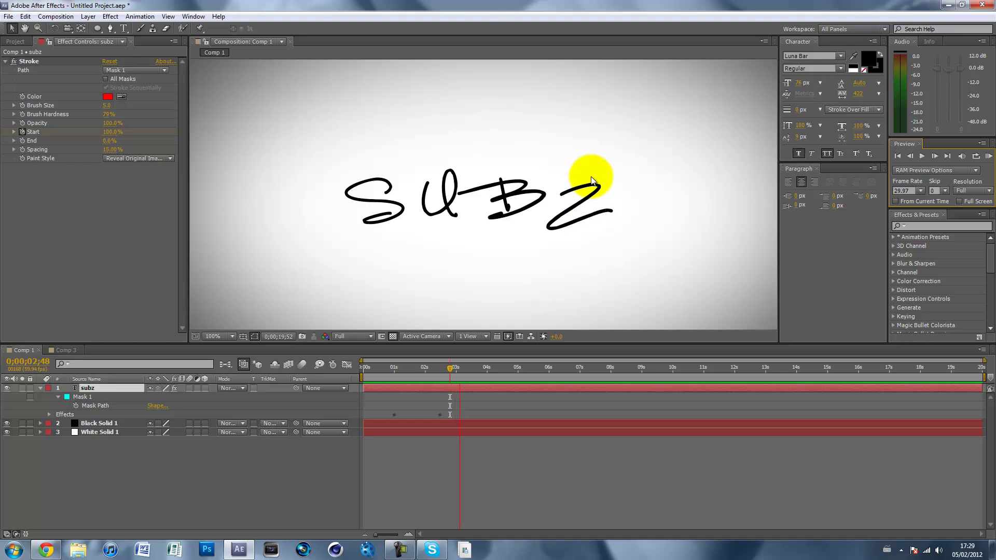
click(655, 185)
key(period)
key(period)
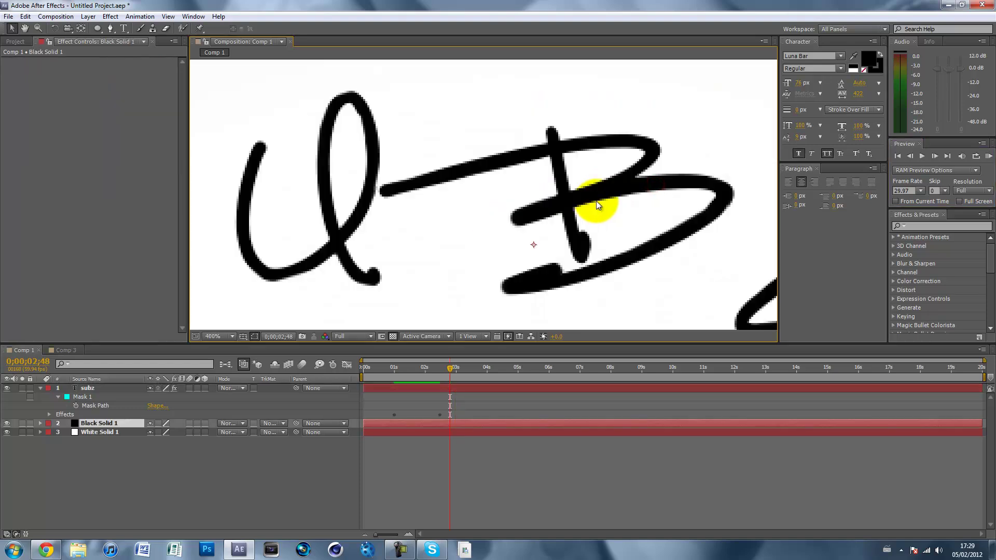
key(comma)
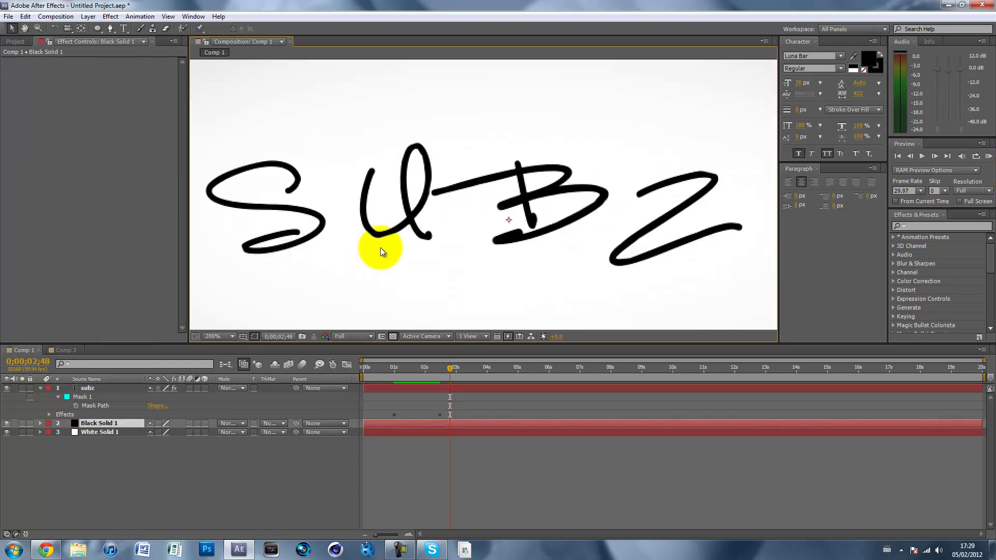
- Select Mask 1 on the subz layer and adjust its path points along the U's lower curve with the Pen tool
click(84, 400)
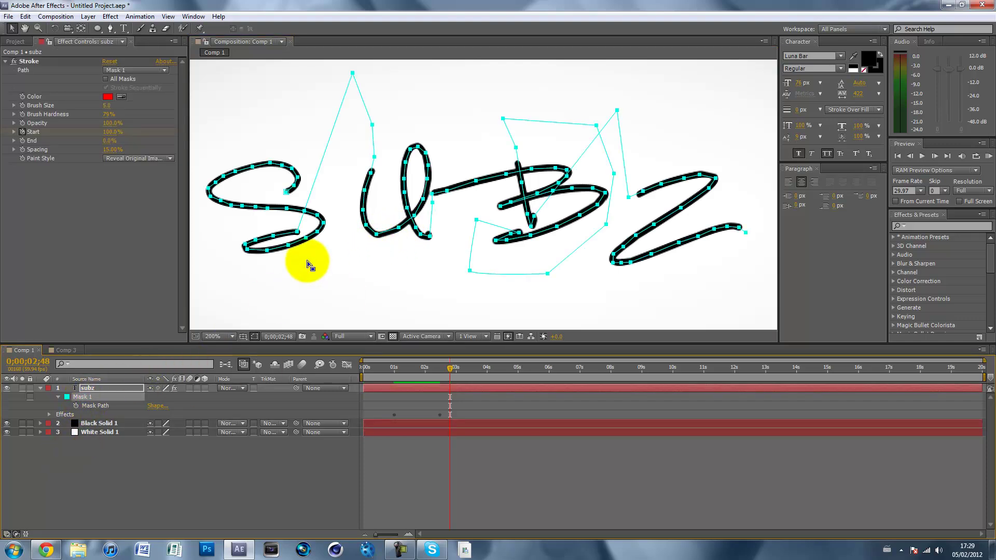
click(109, 29)
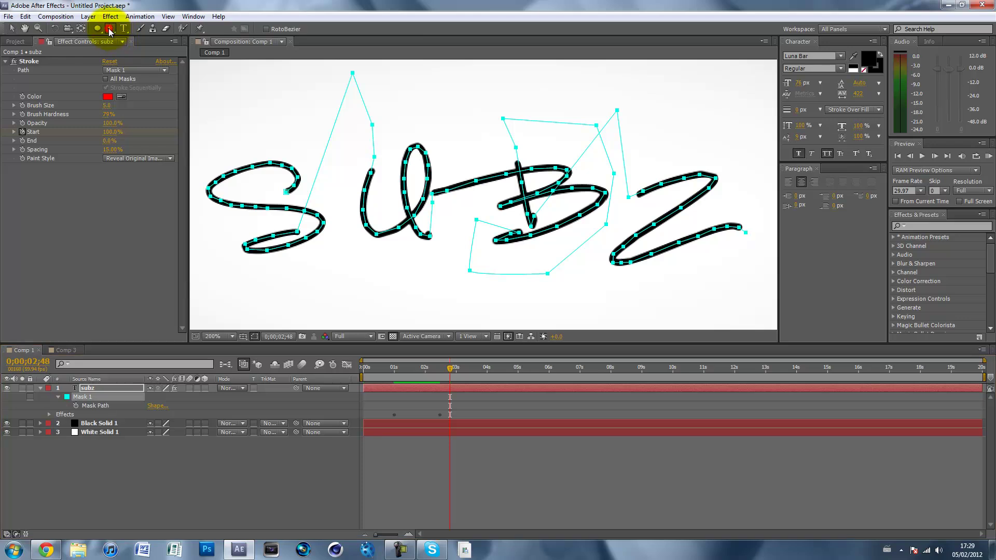
click(387, 234)
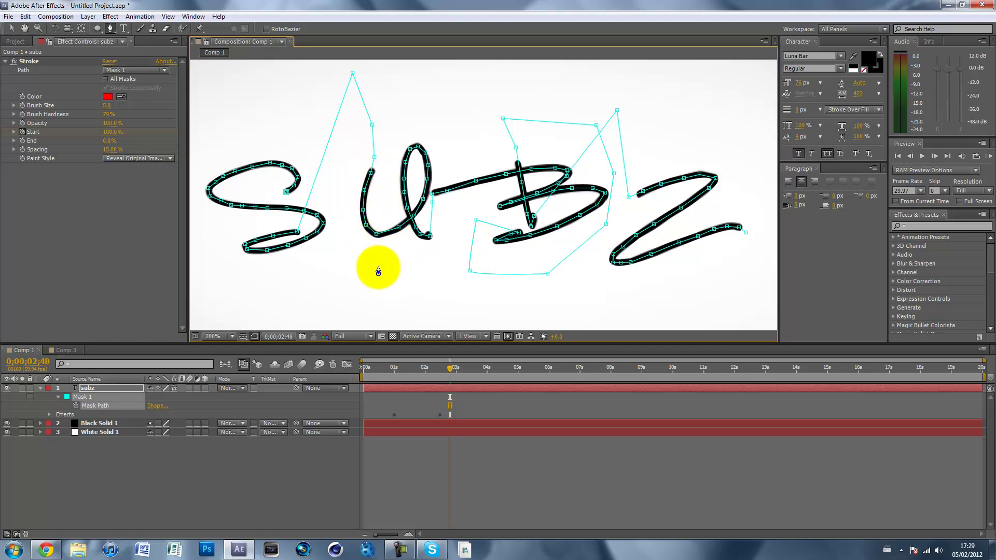
click(377, 236)
click(397, 233)
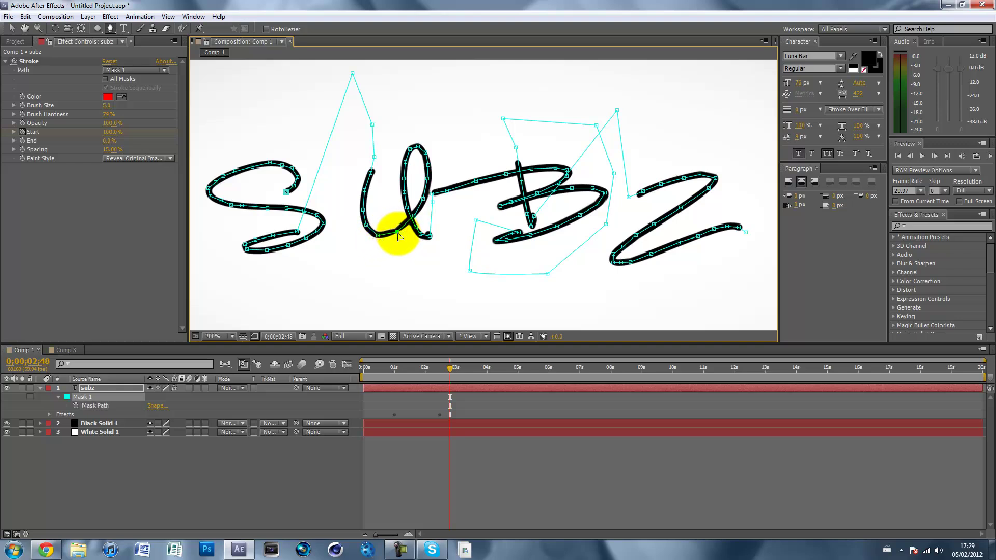
drag(398, 236, 399, 233)
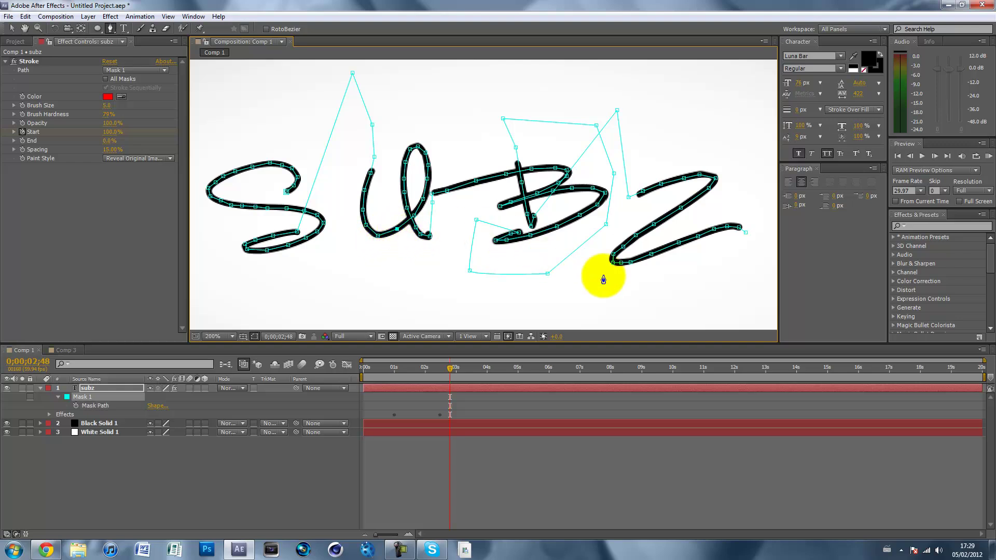
- Place a single-point mask below the Z and adjust Mask 1's path points at the Z's upper corner
click(655, 283)
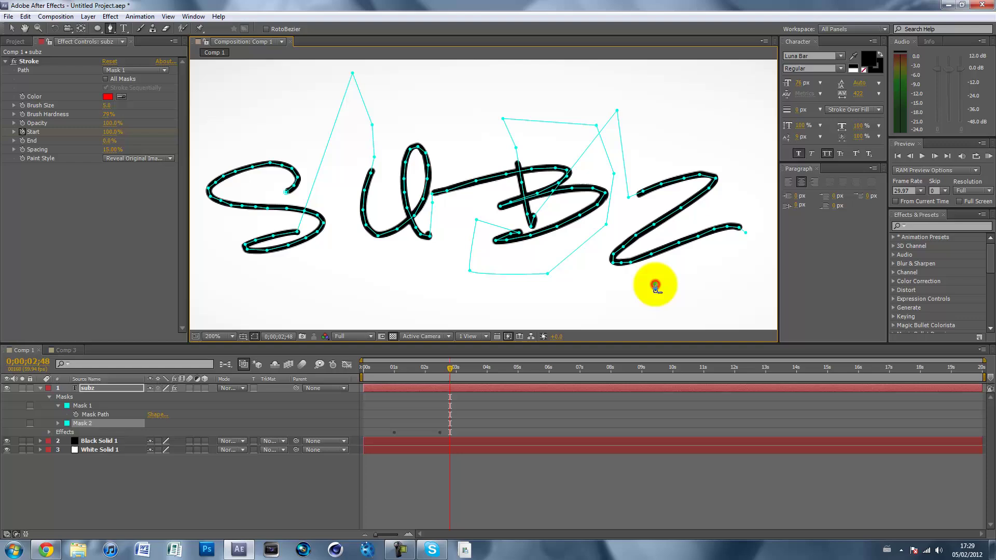
click(702, 175)
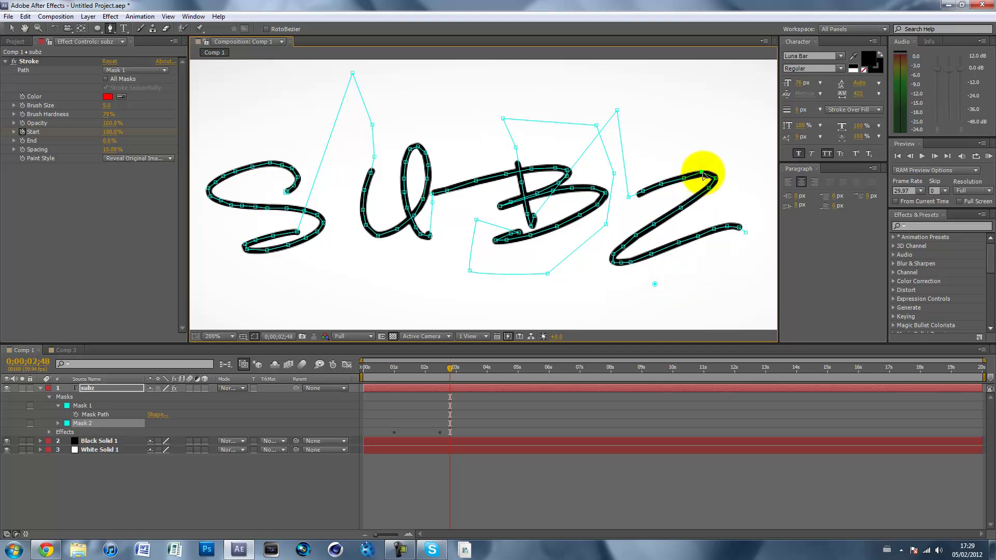
click(703, 177)
drag(715, 178, 716, 177)
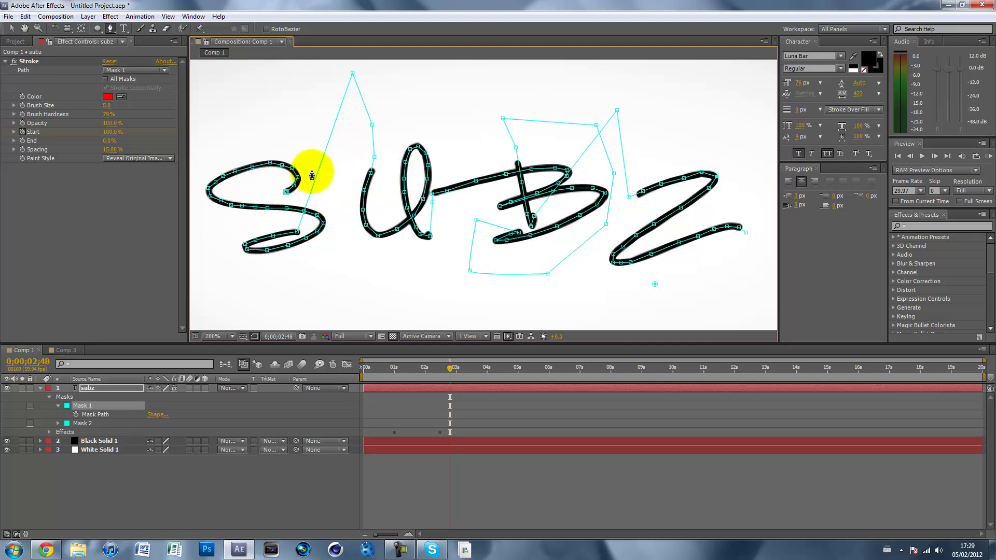
key(comma)
key(comma)
key(period)
key(comma)
click(267, 224)
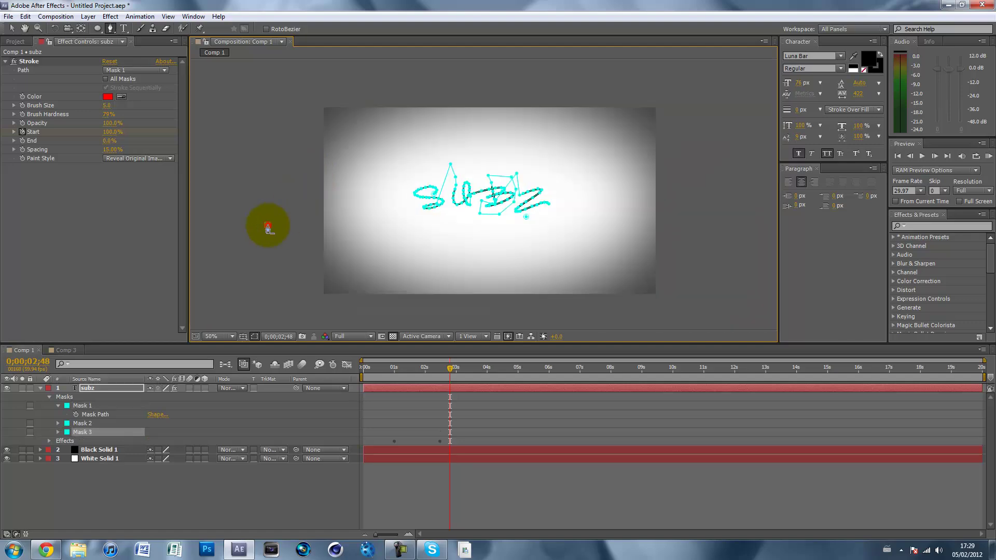
key(ctrl+z)
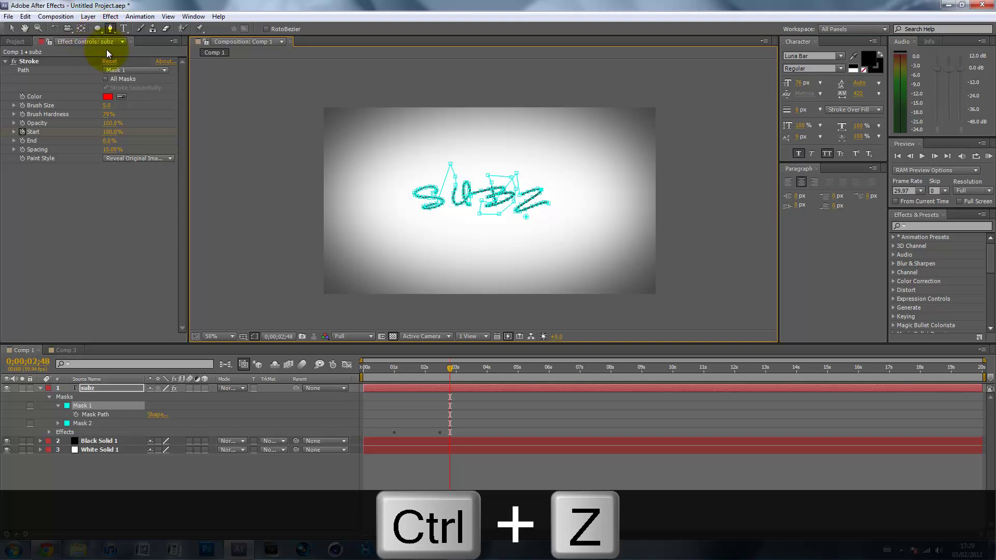
- Deselect all layers with the Selection tool, return the playhead to 0;00;00;00, and minimise the program window
click(10, 28)
click(220, 191)
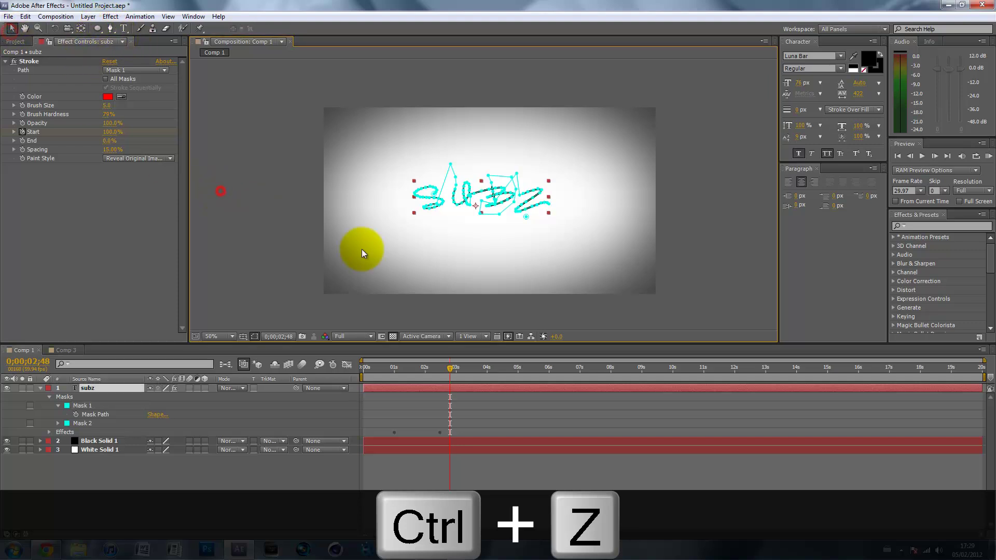
click(222, 269)
click(221, 336)
click(222, 358)
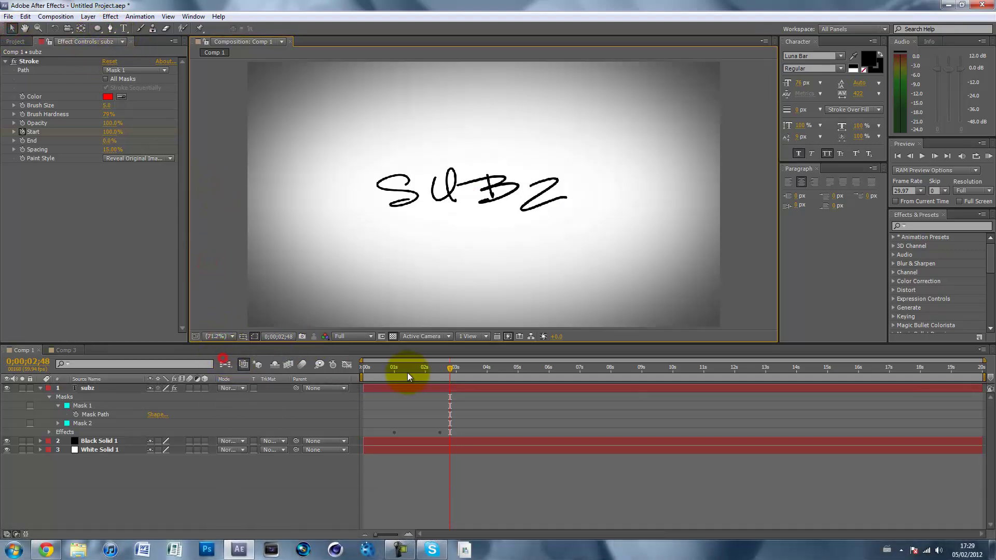
mouse_move(384, 365)
mouse_down()
mouse_move(443, 365)
mouse_move(332, 359)
mouse_up()
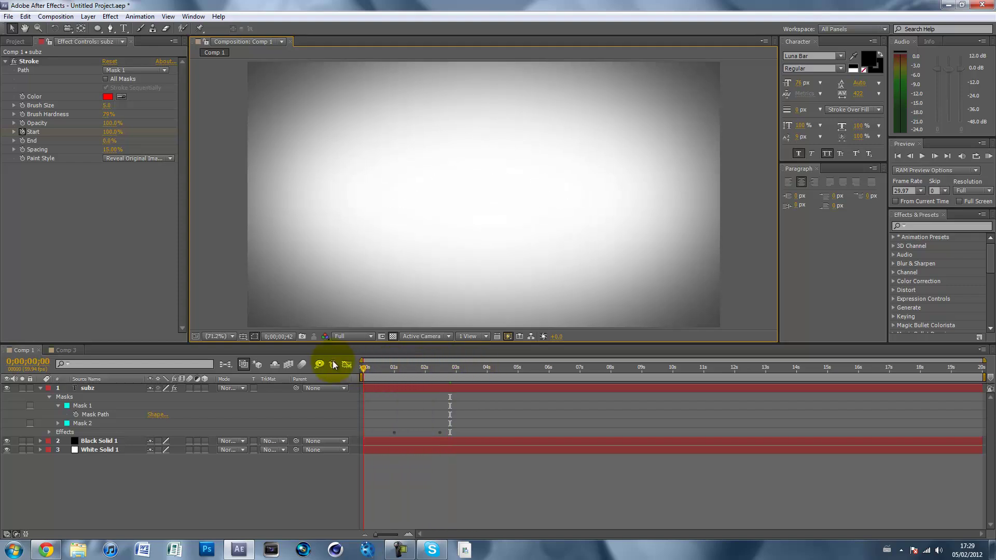
click(217, 221)
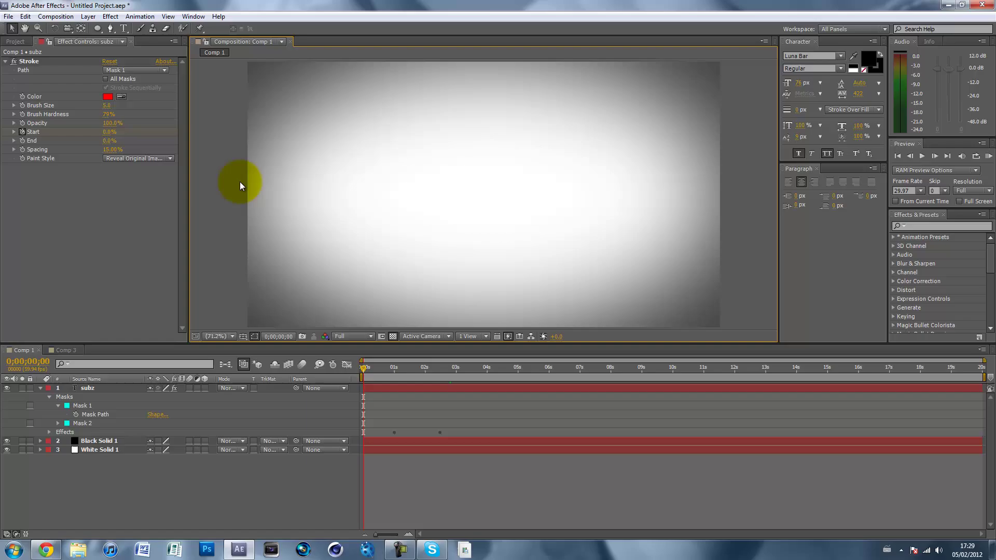
click(947, 4)
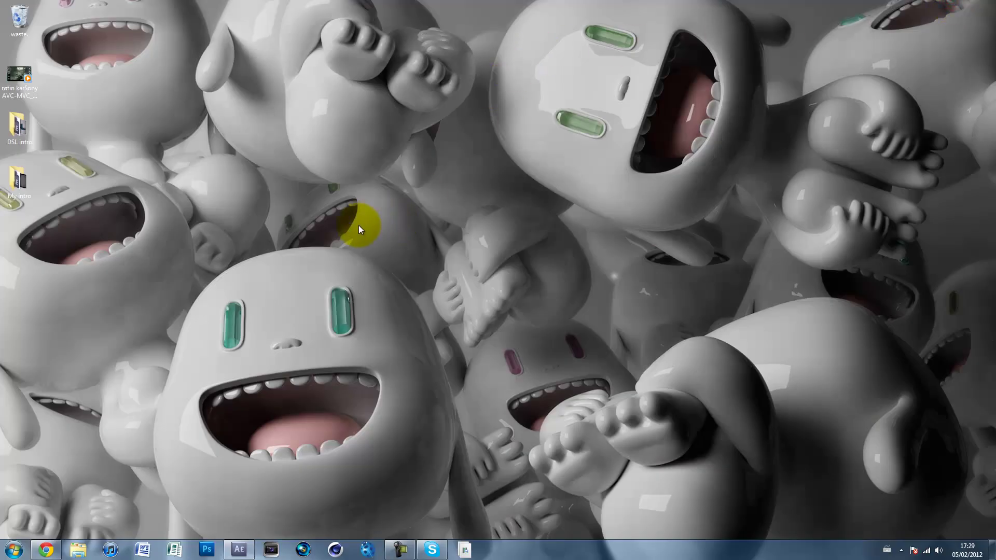